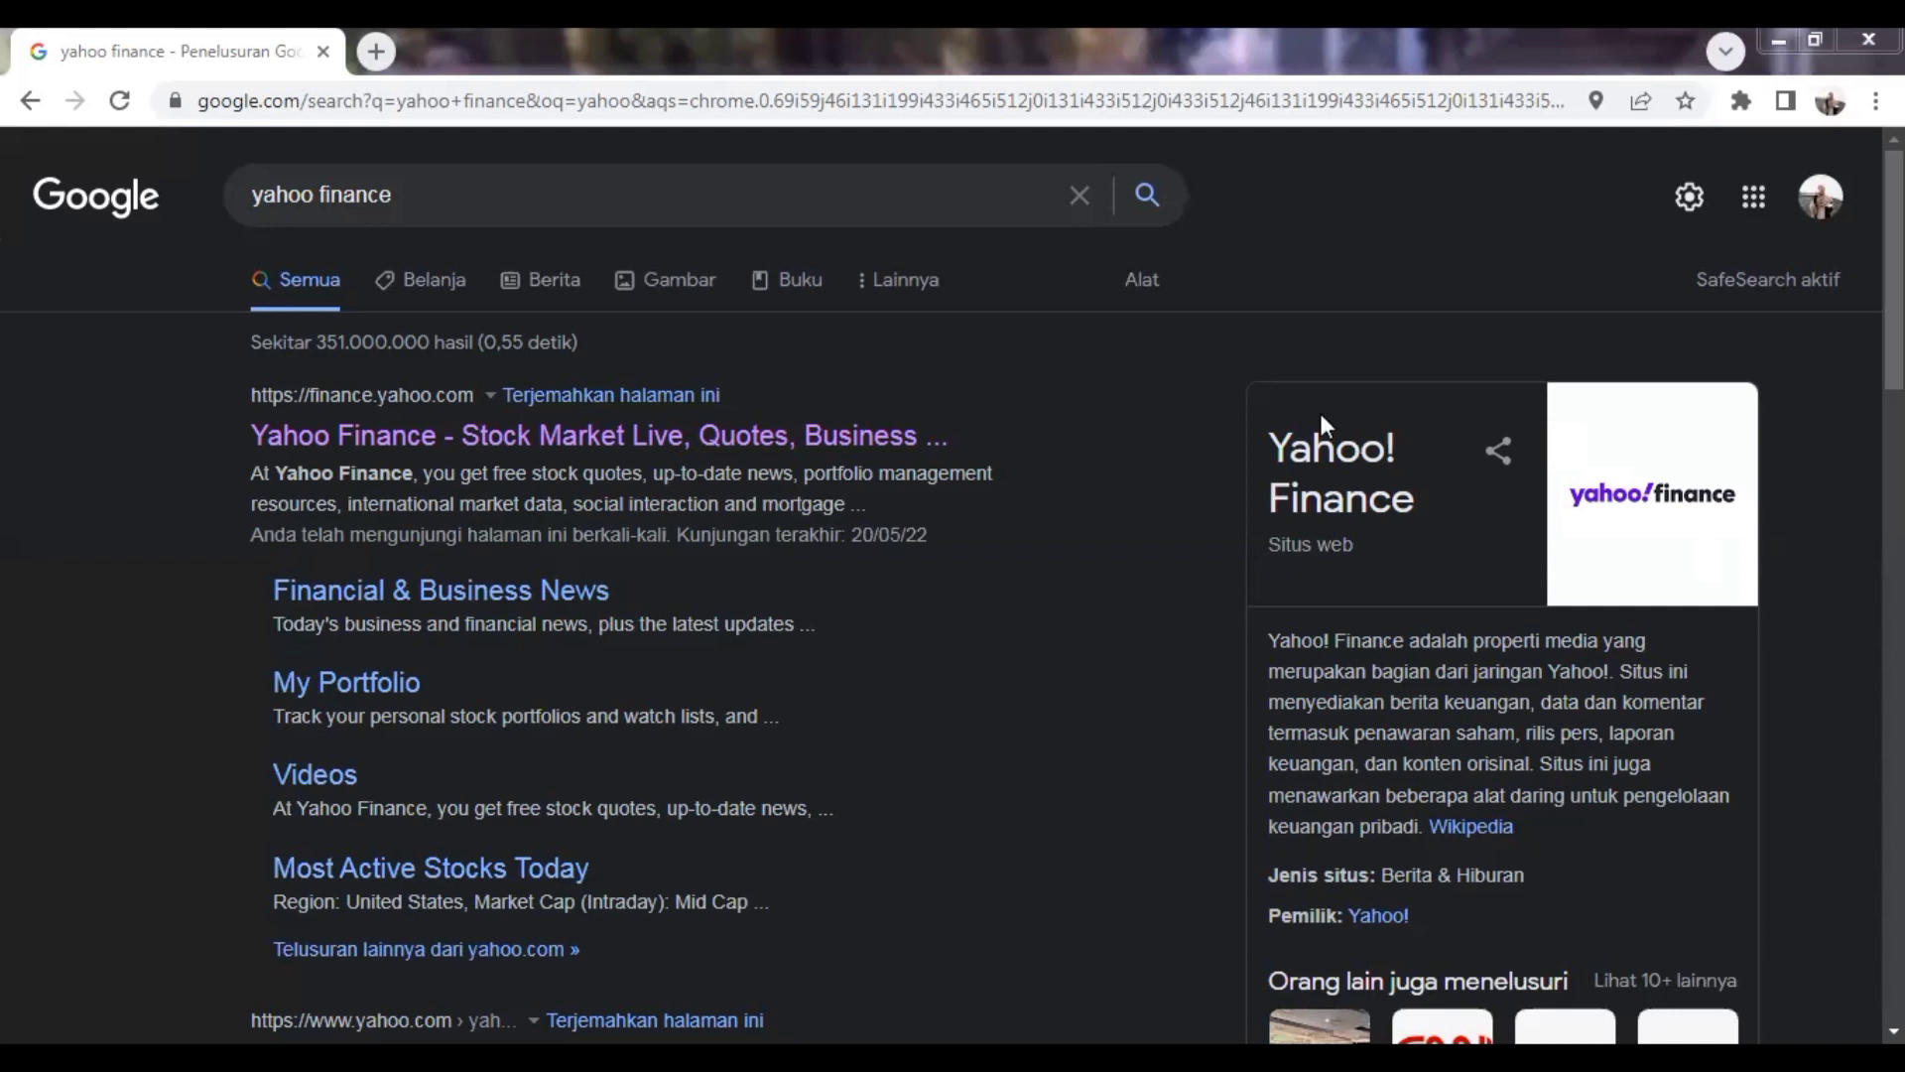
# - Open the Yahoo Finance site, look up the stock BBCA.JK and show its historical data
pyautogui.click(725, 441)
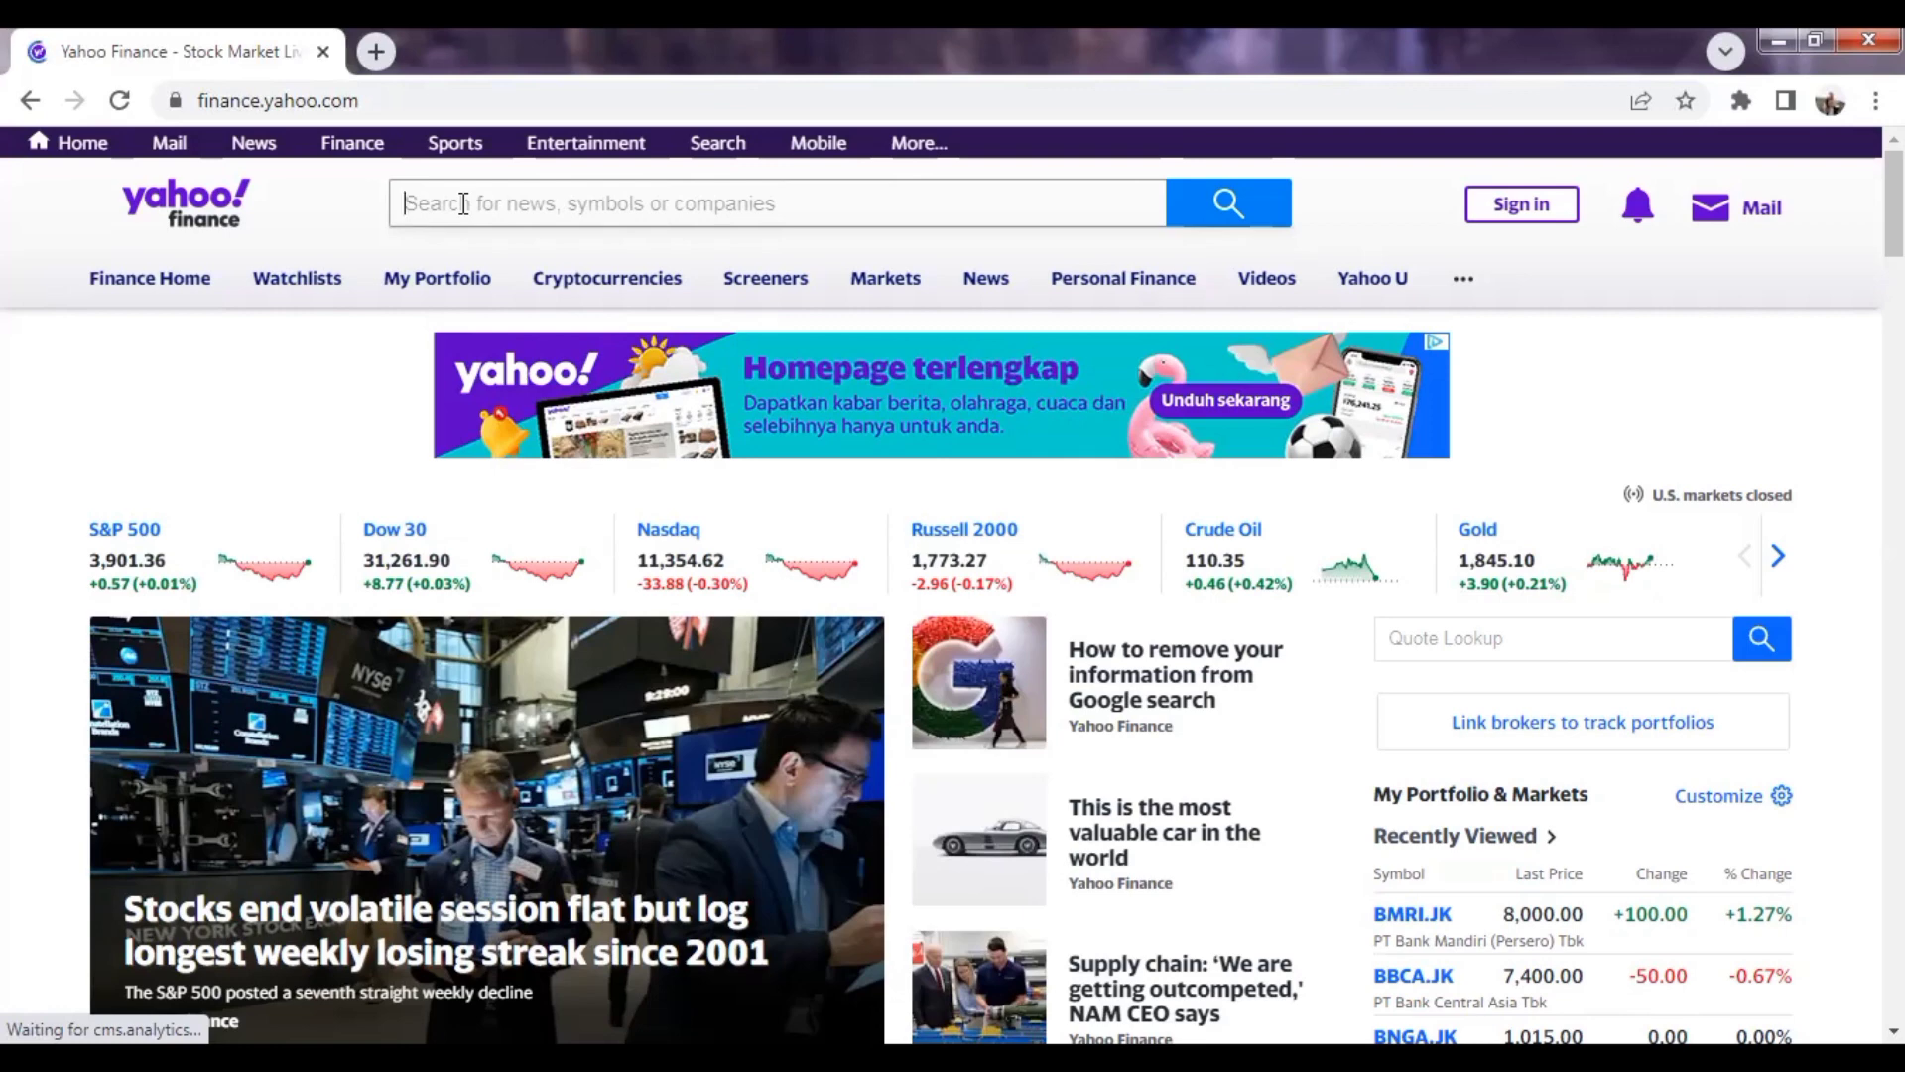
pyautogui.write('BBCA.JK')
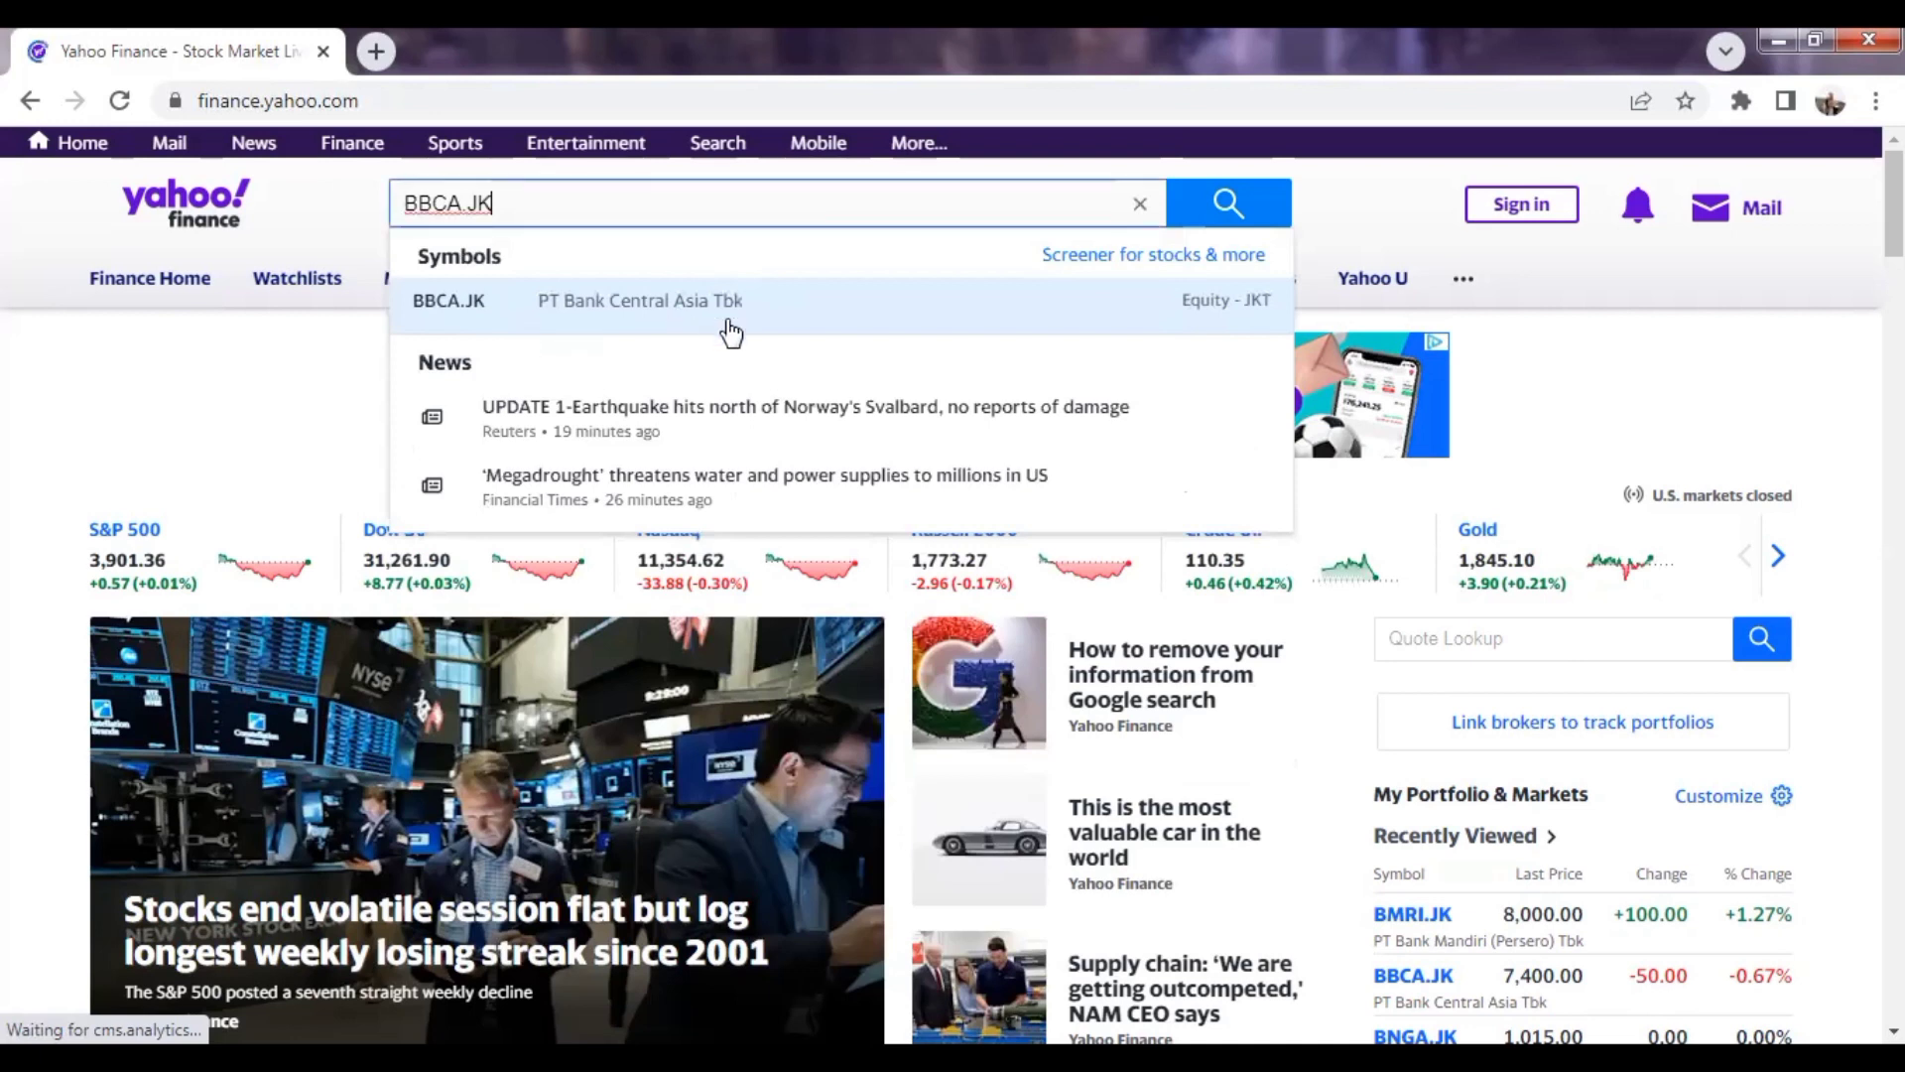
pyautogui.click(674, 315)
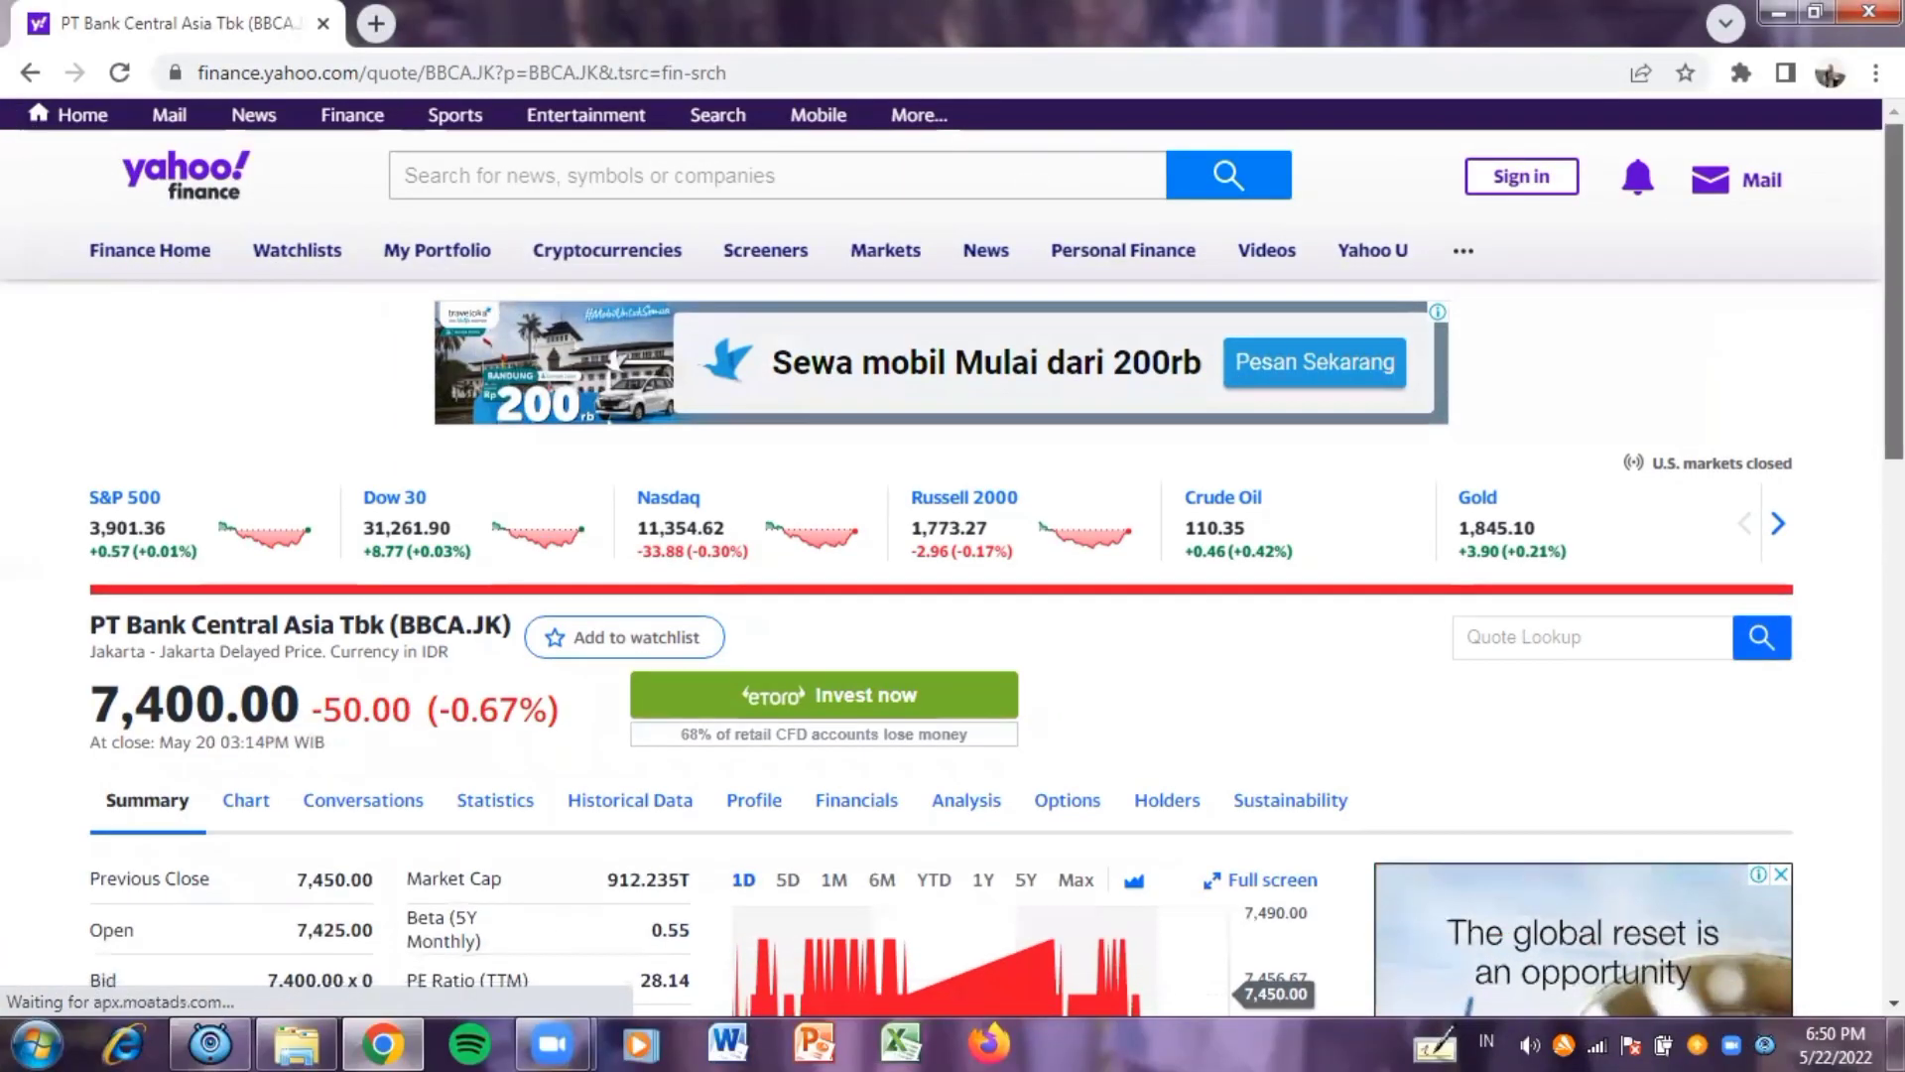
pyautogui.scroll(-4, 952, 556)
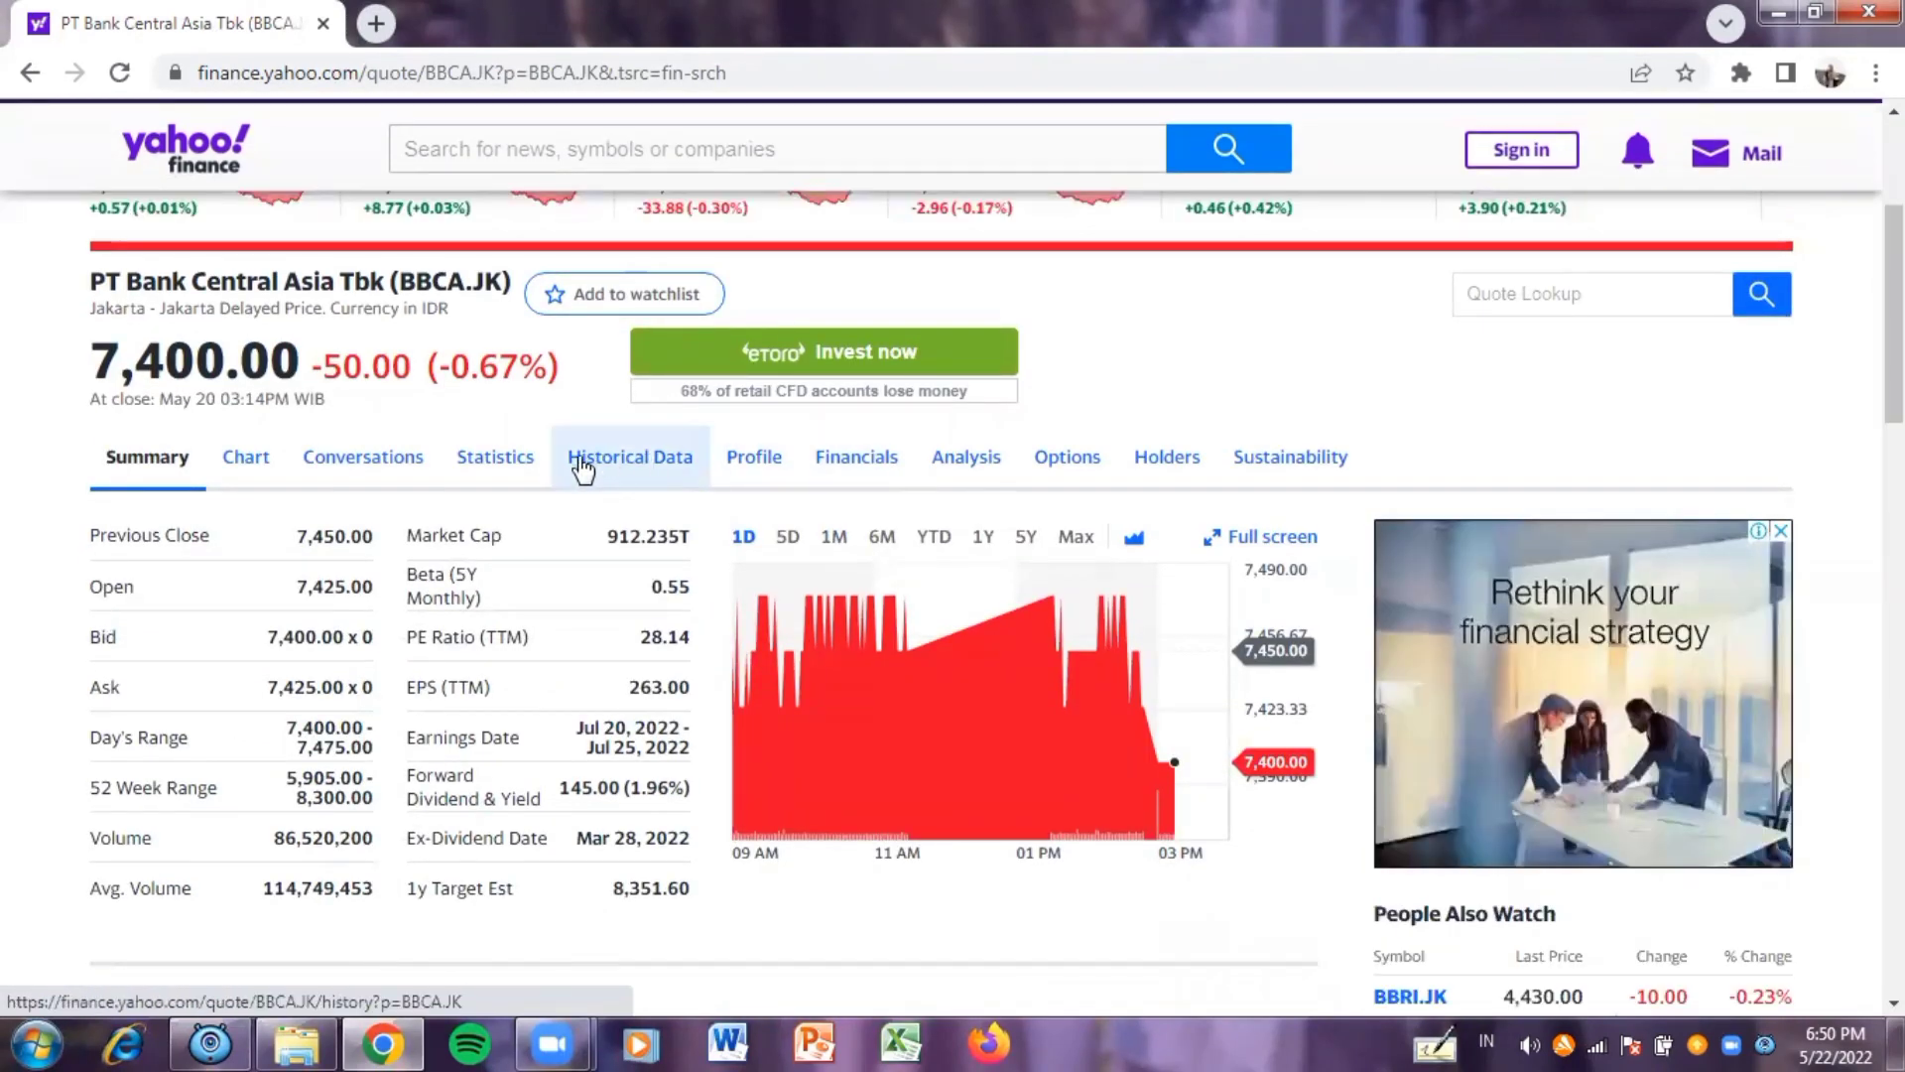
pyautogui.click(655, 459)
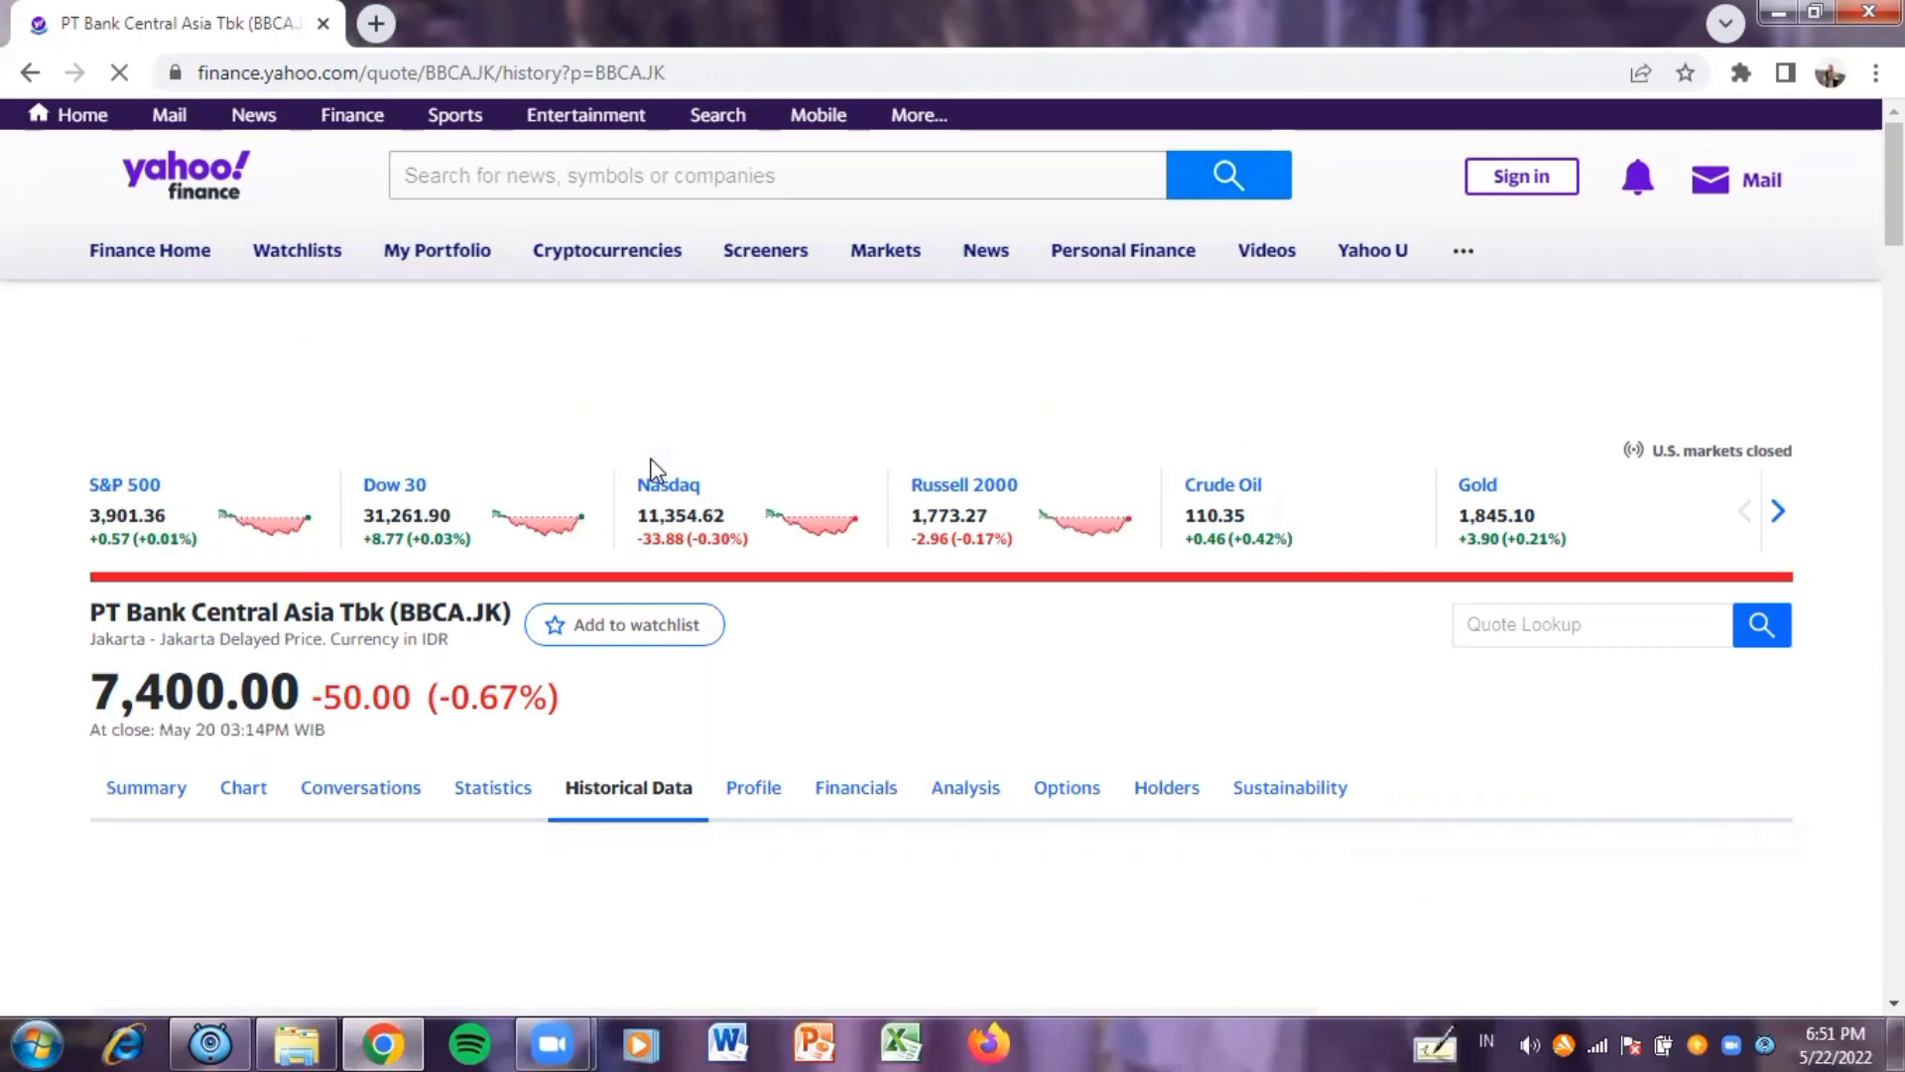
# - Show BBCA.JK's historical prices at monthly frequency from 05/22/2020 to 05/22/2022 and download them
pyautogui.scroll(-7, 953, 556)
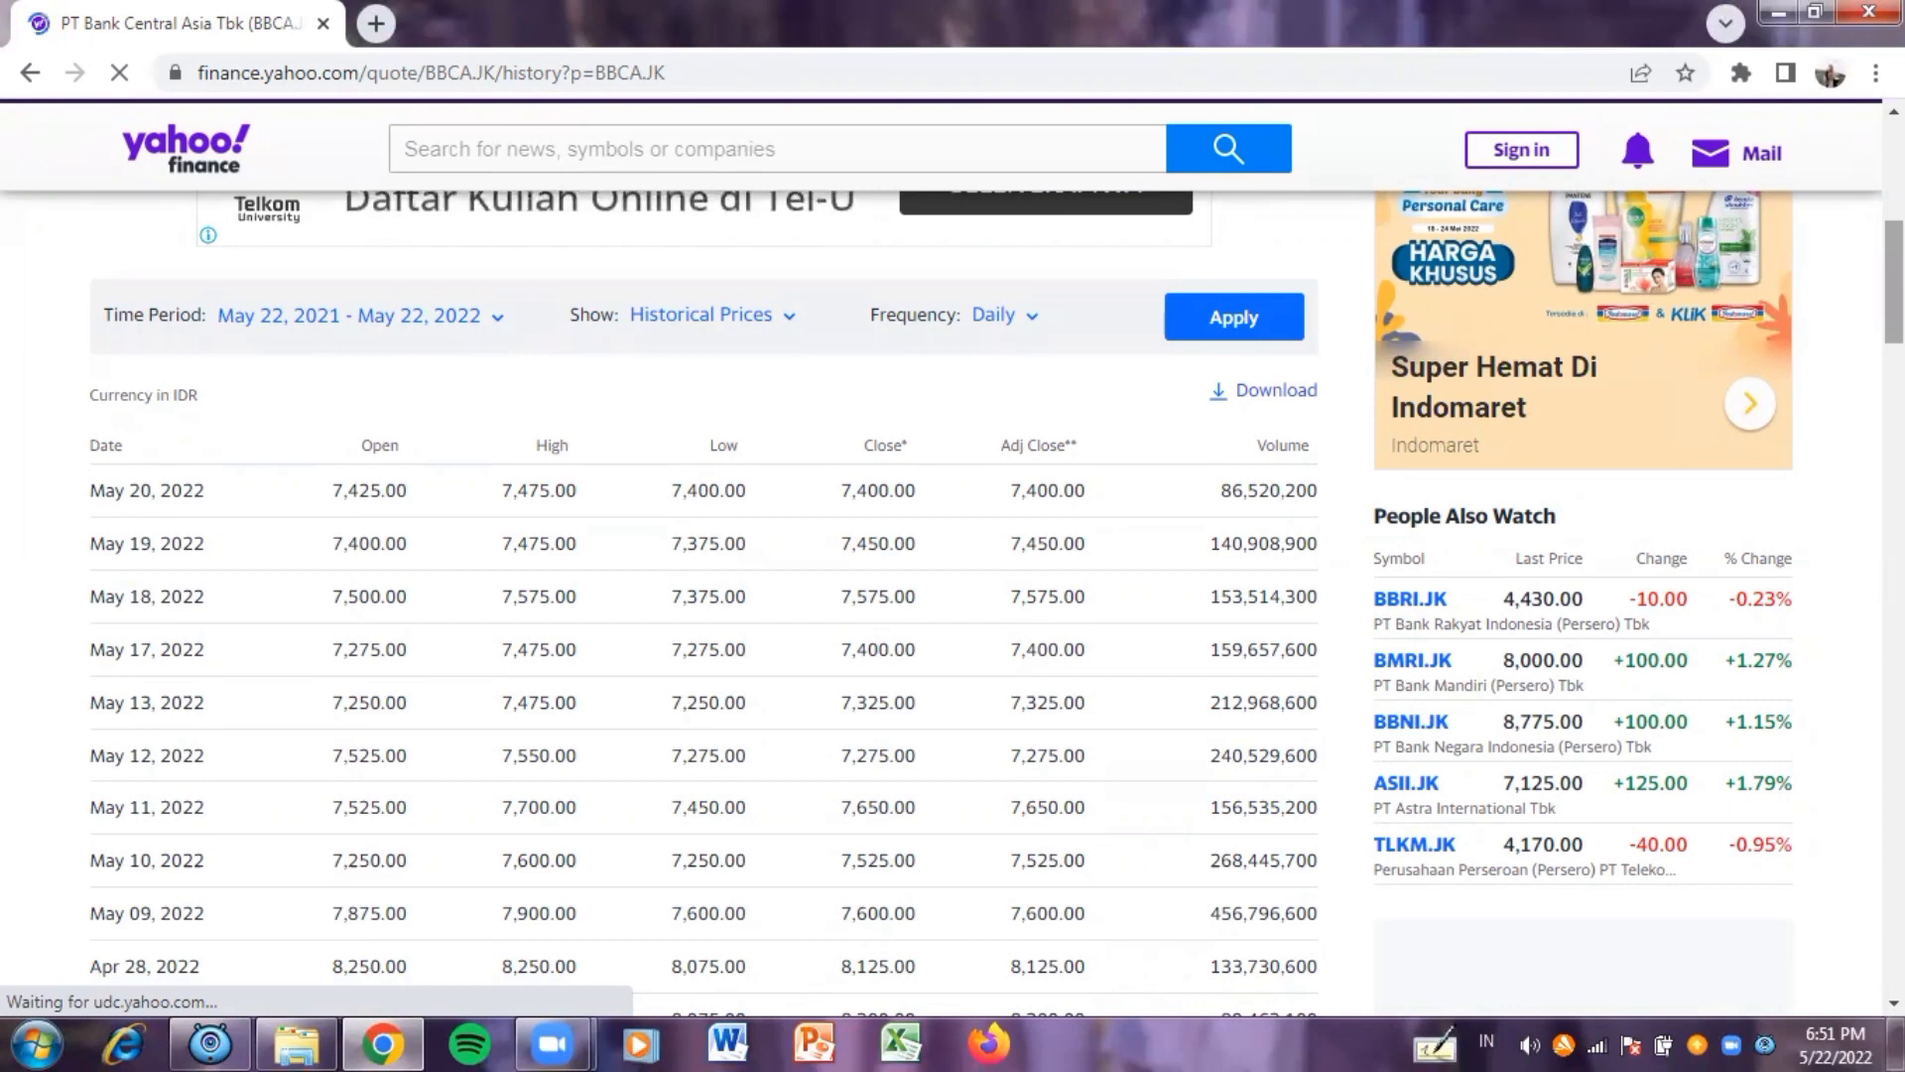
pyautogui.click(991, 323)
pyautogui.click(965, 480)
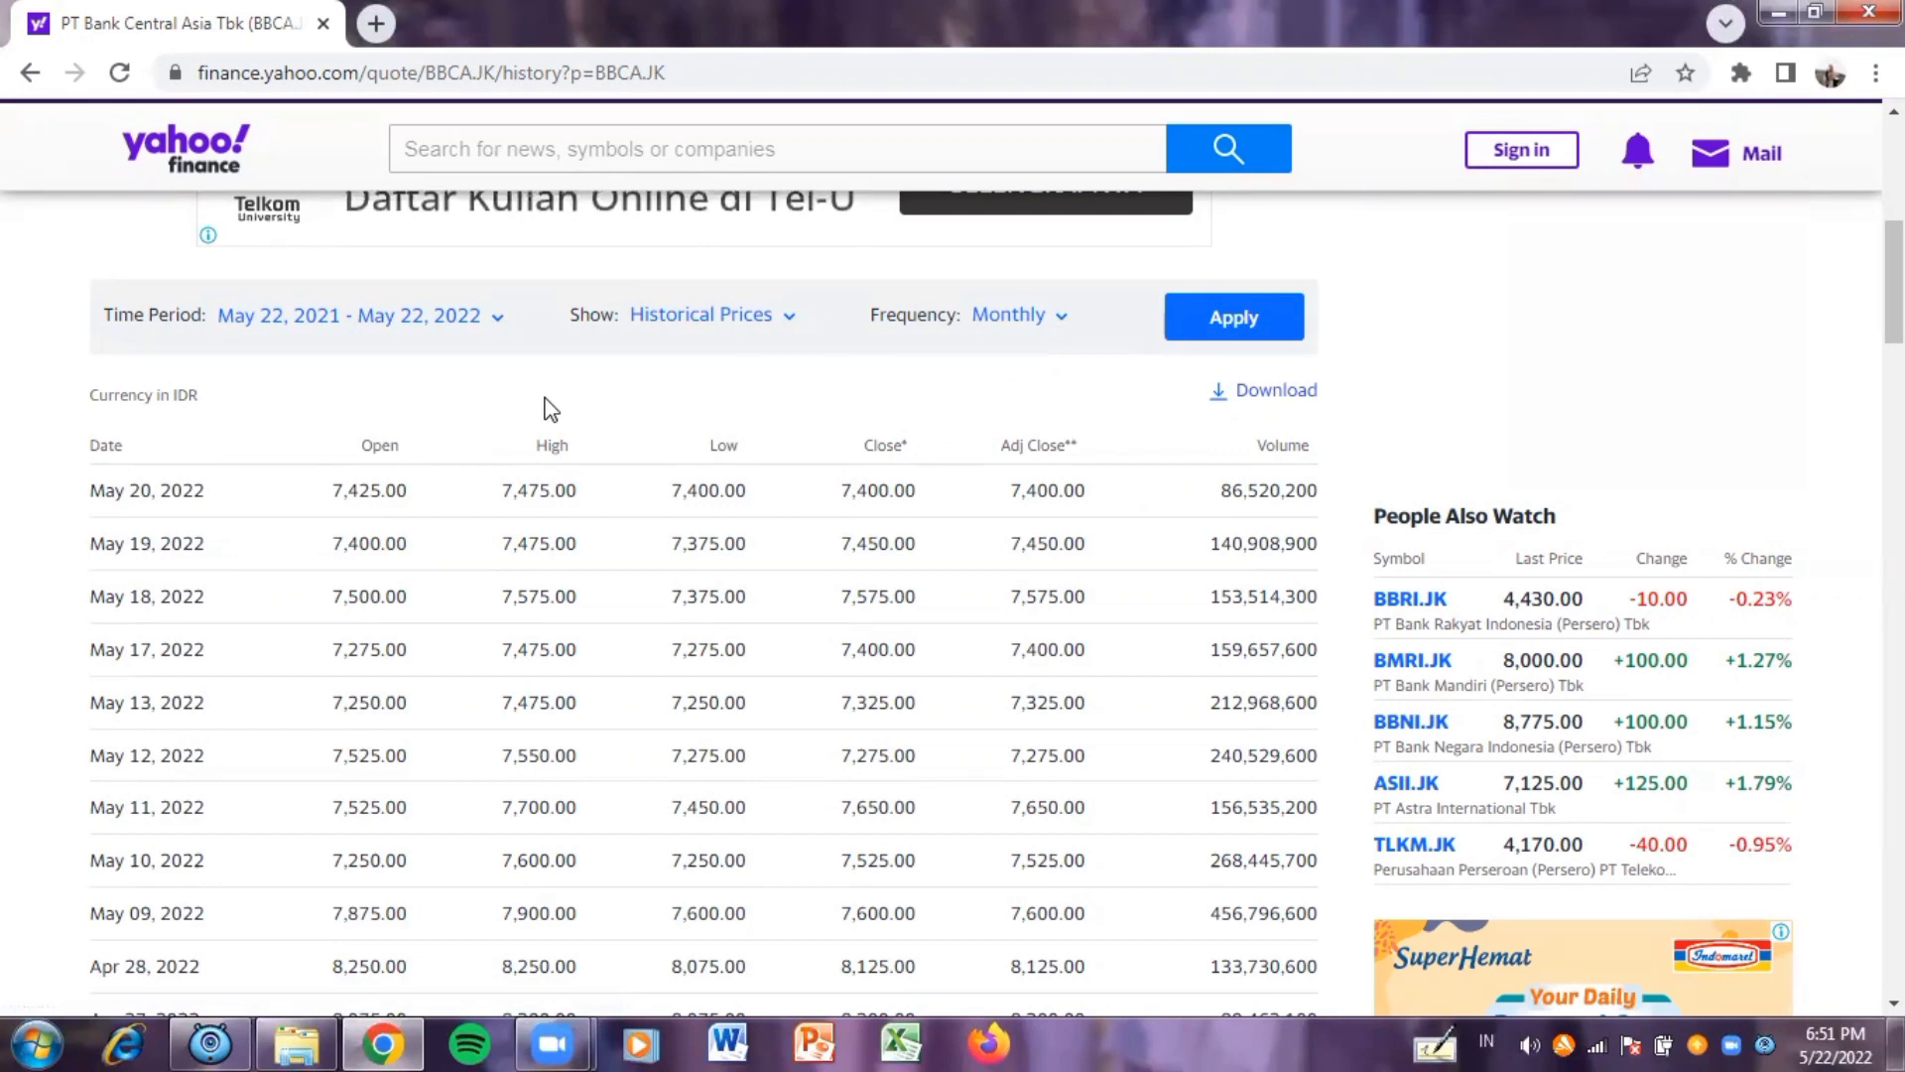
pyautogui.click(323, 318)
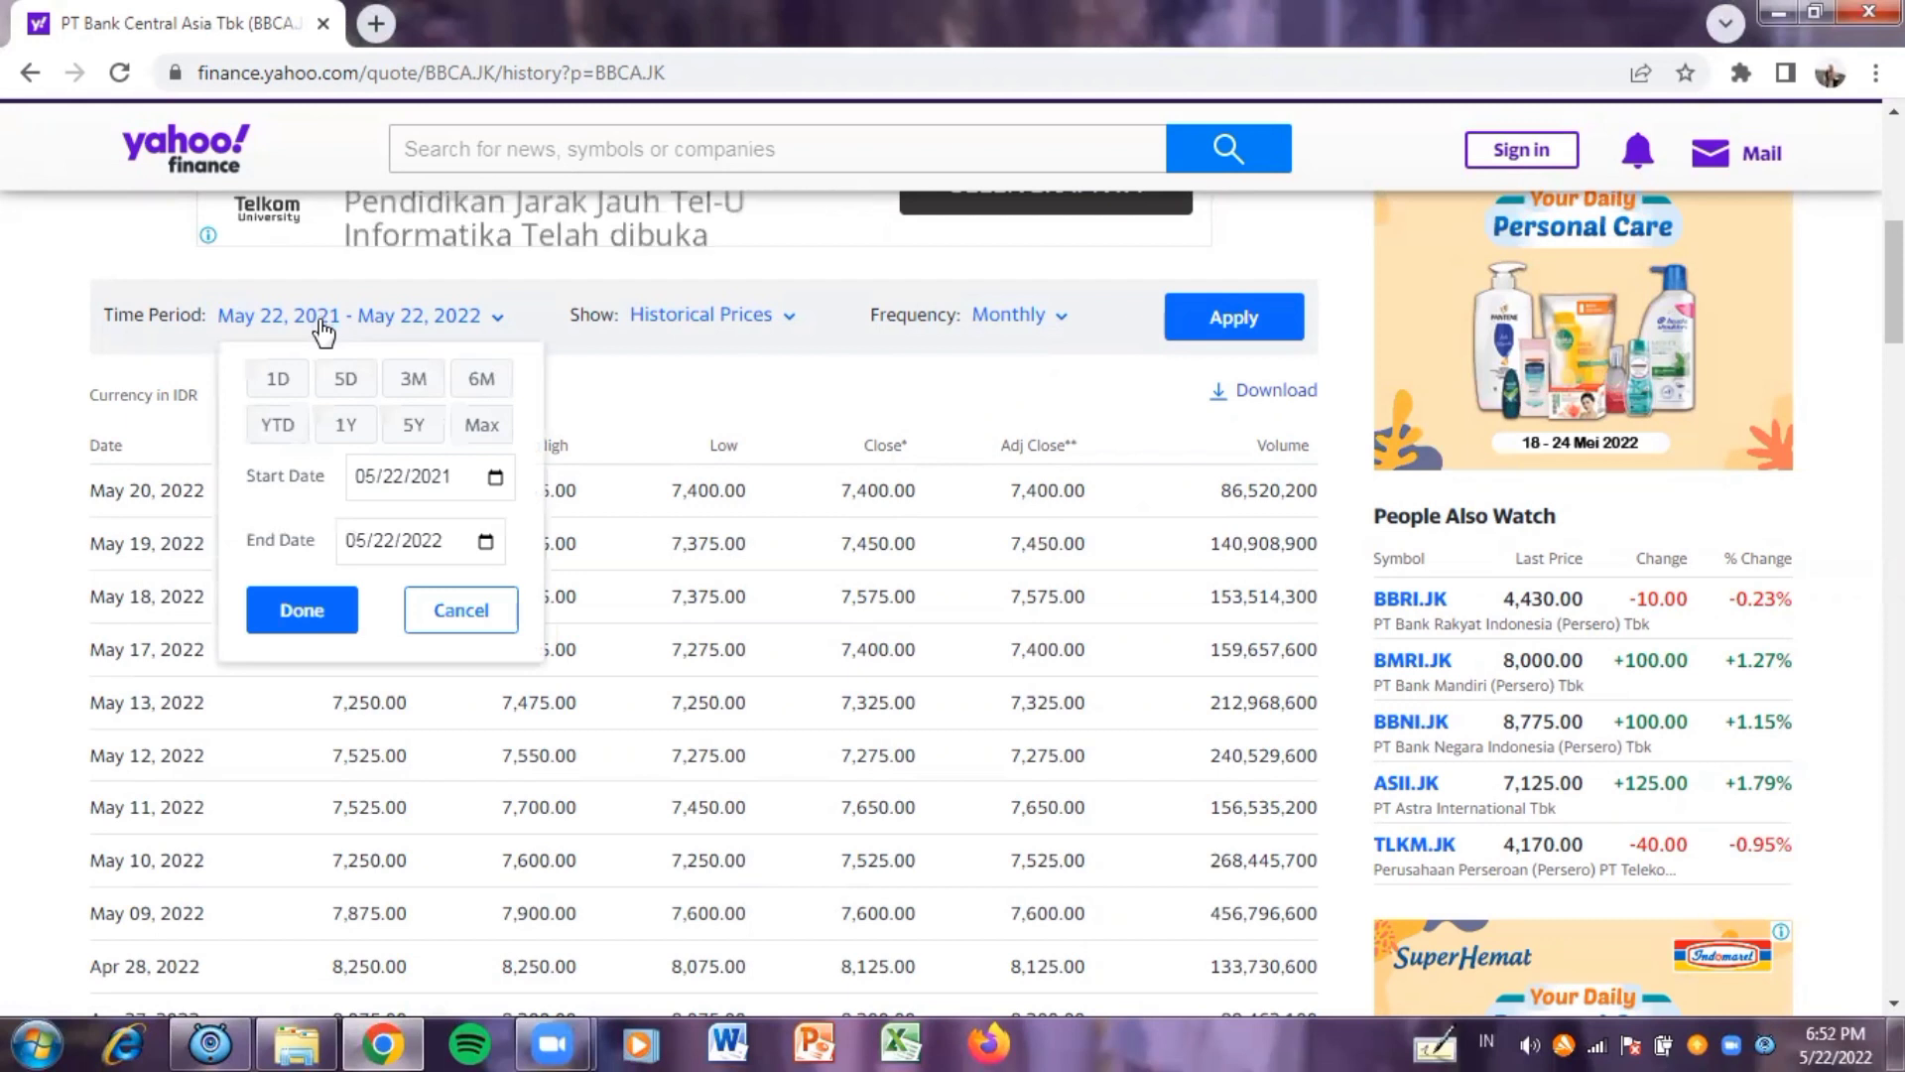
pyautogui.click(439, 479)
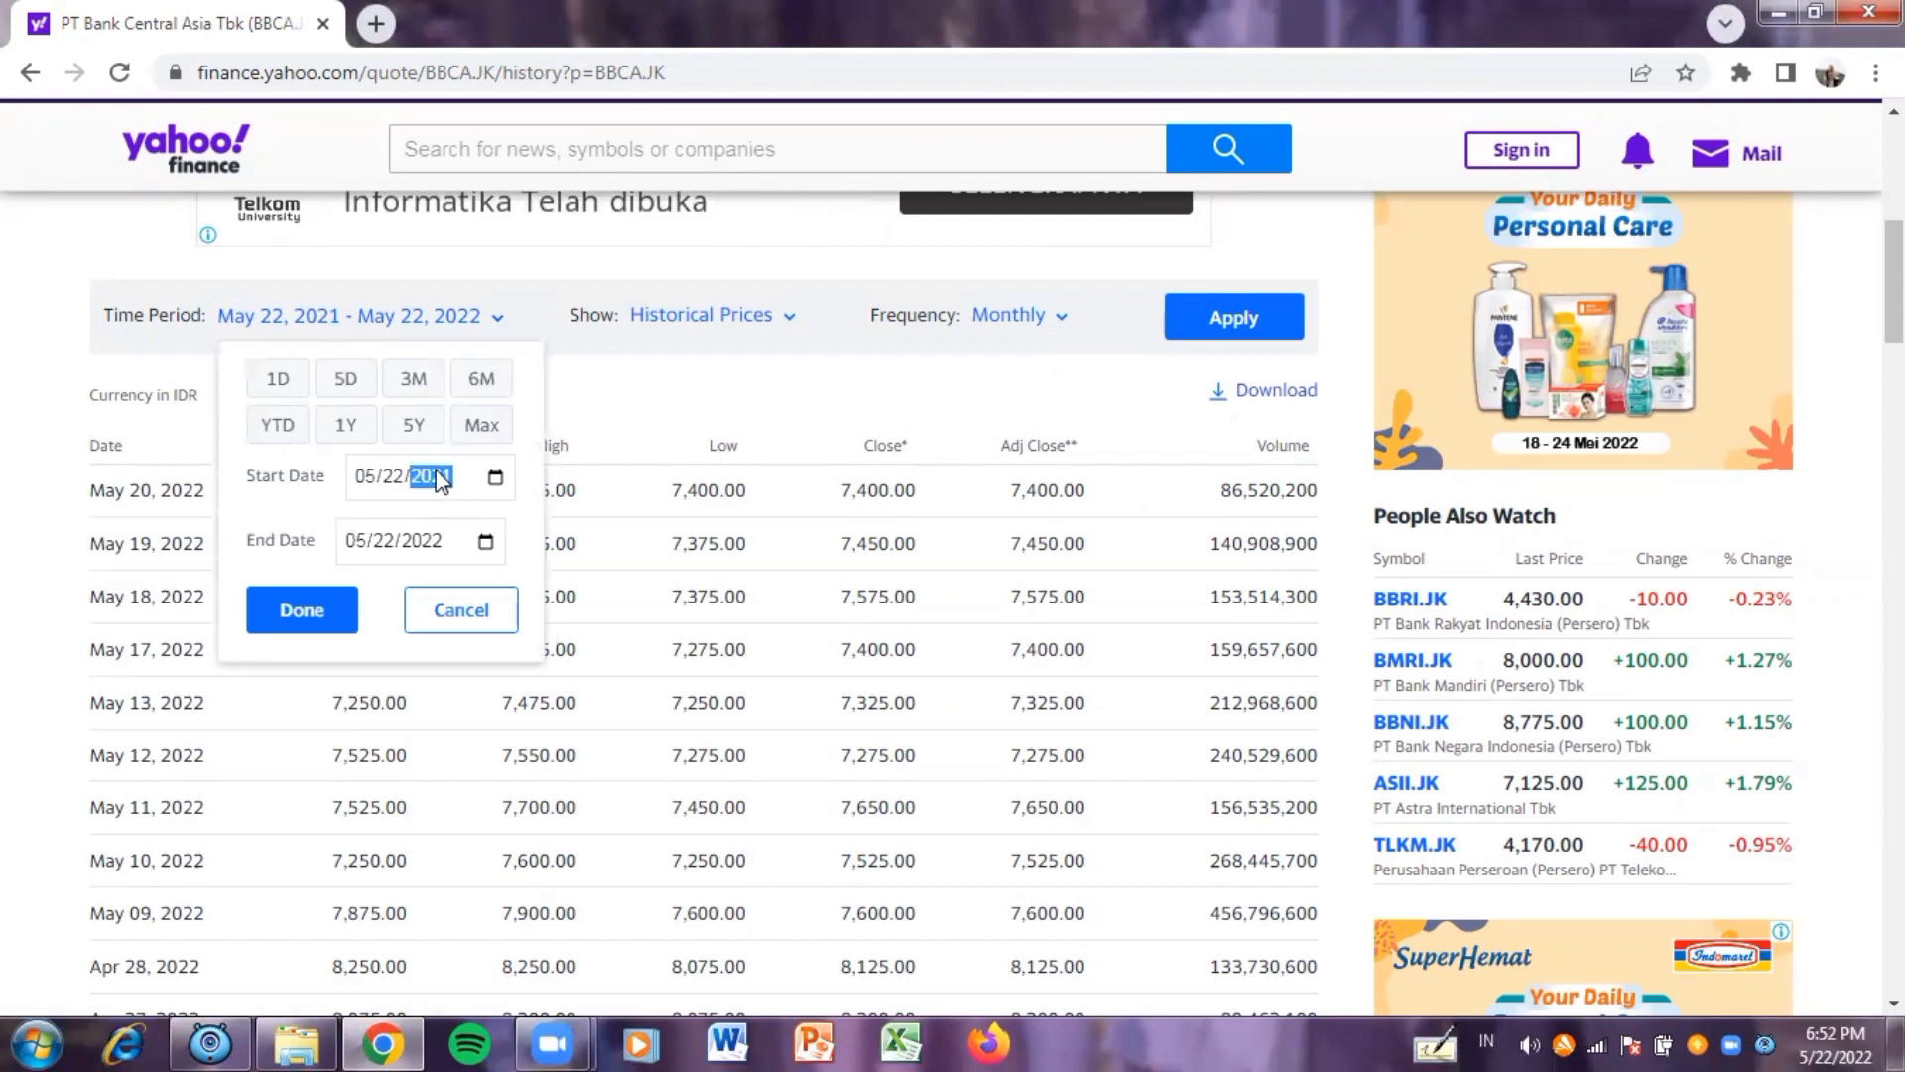
pyautogui.write('2020')
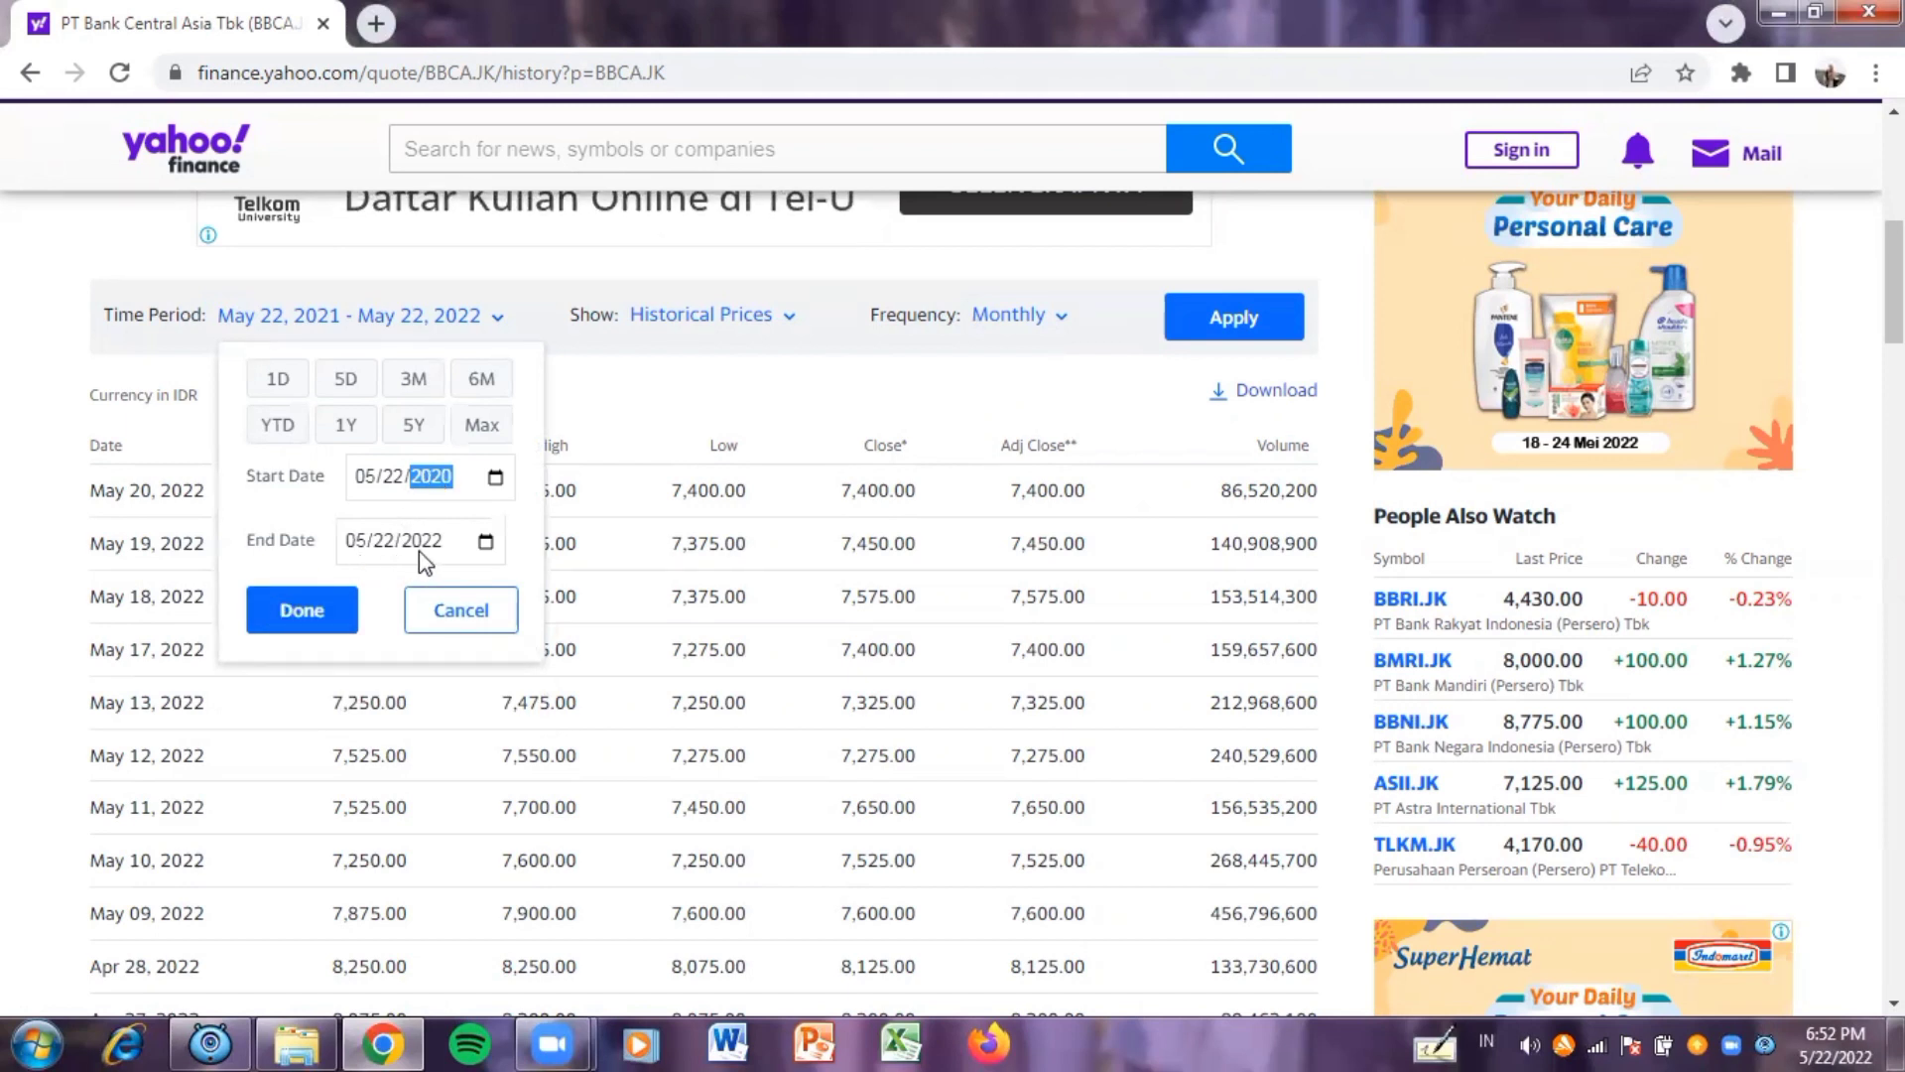
pyautogui.click(297, 609)
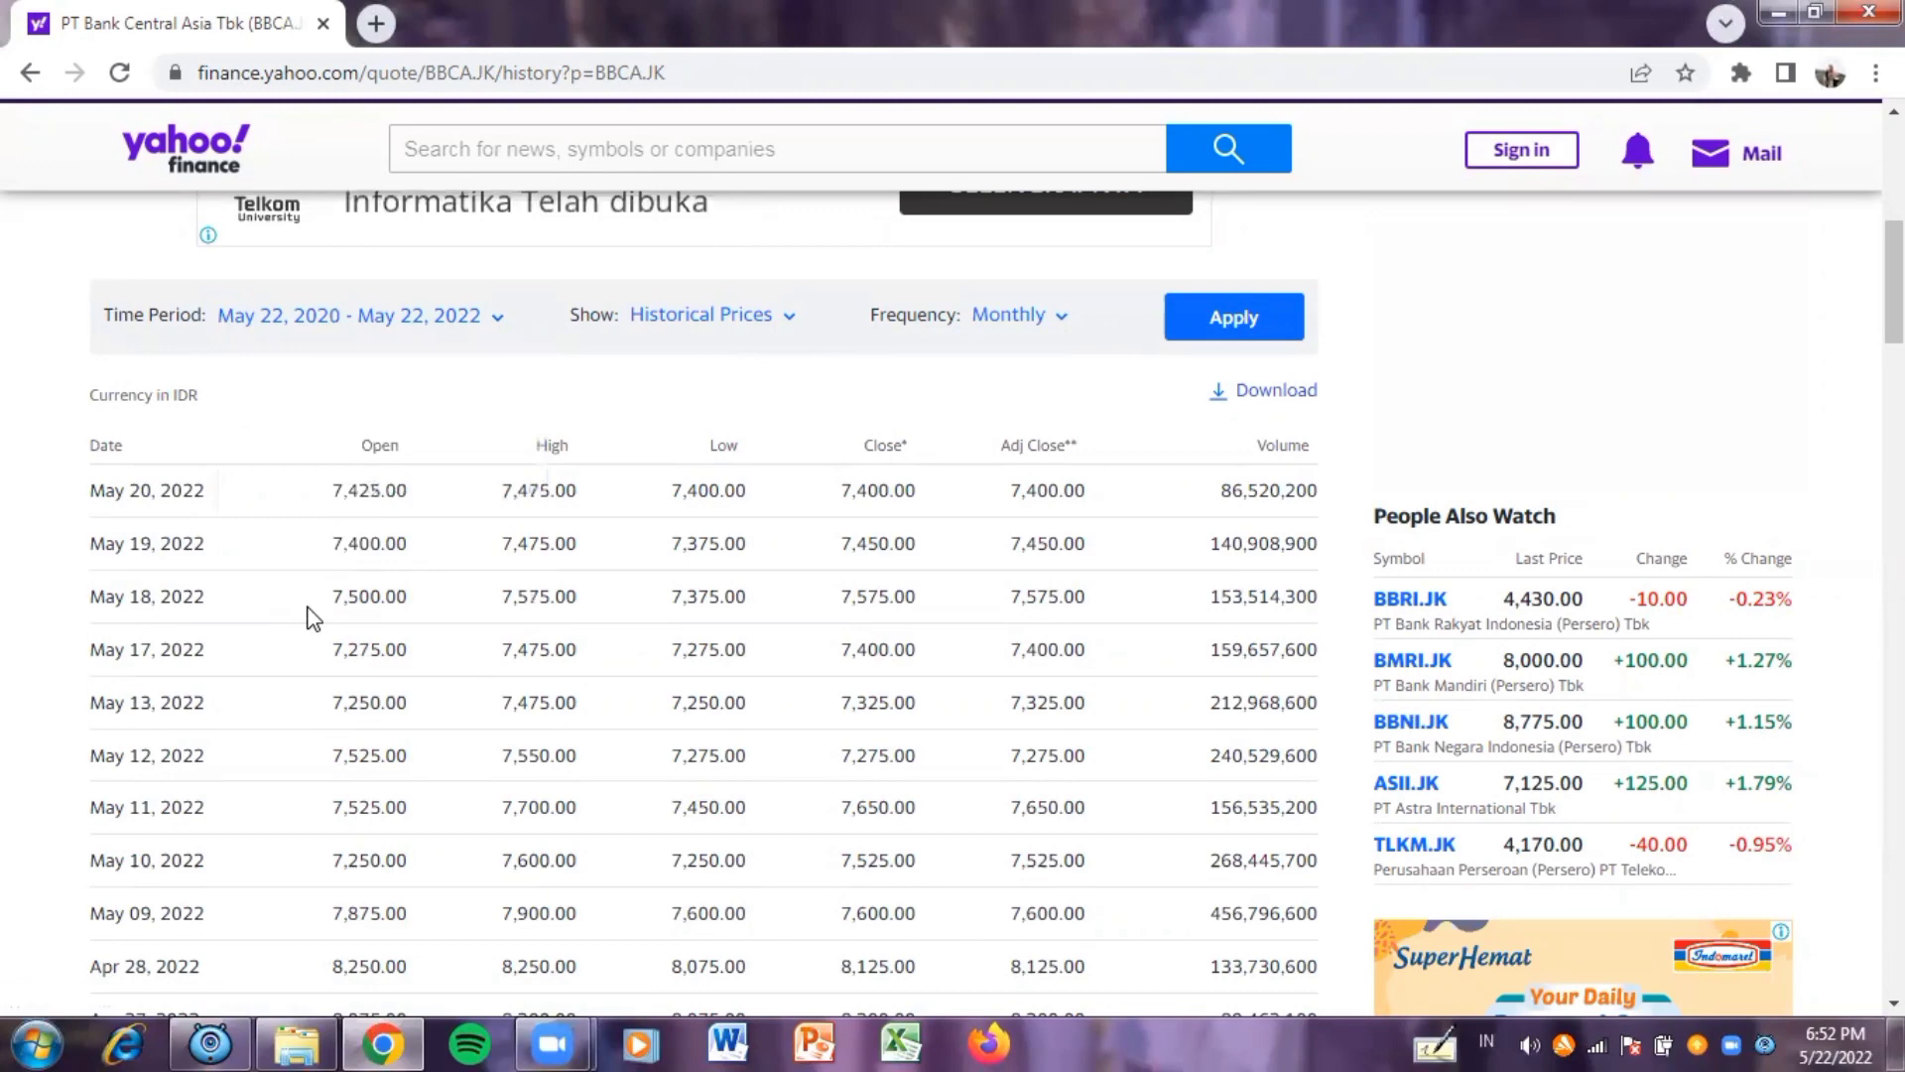
pyautogui.click(1233, 327)
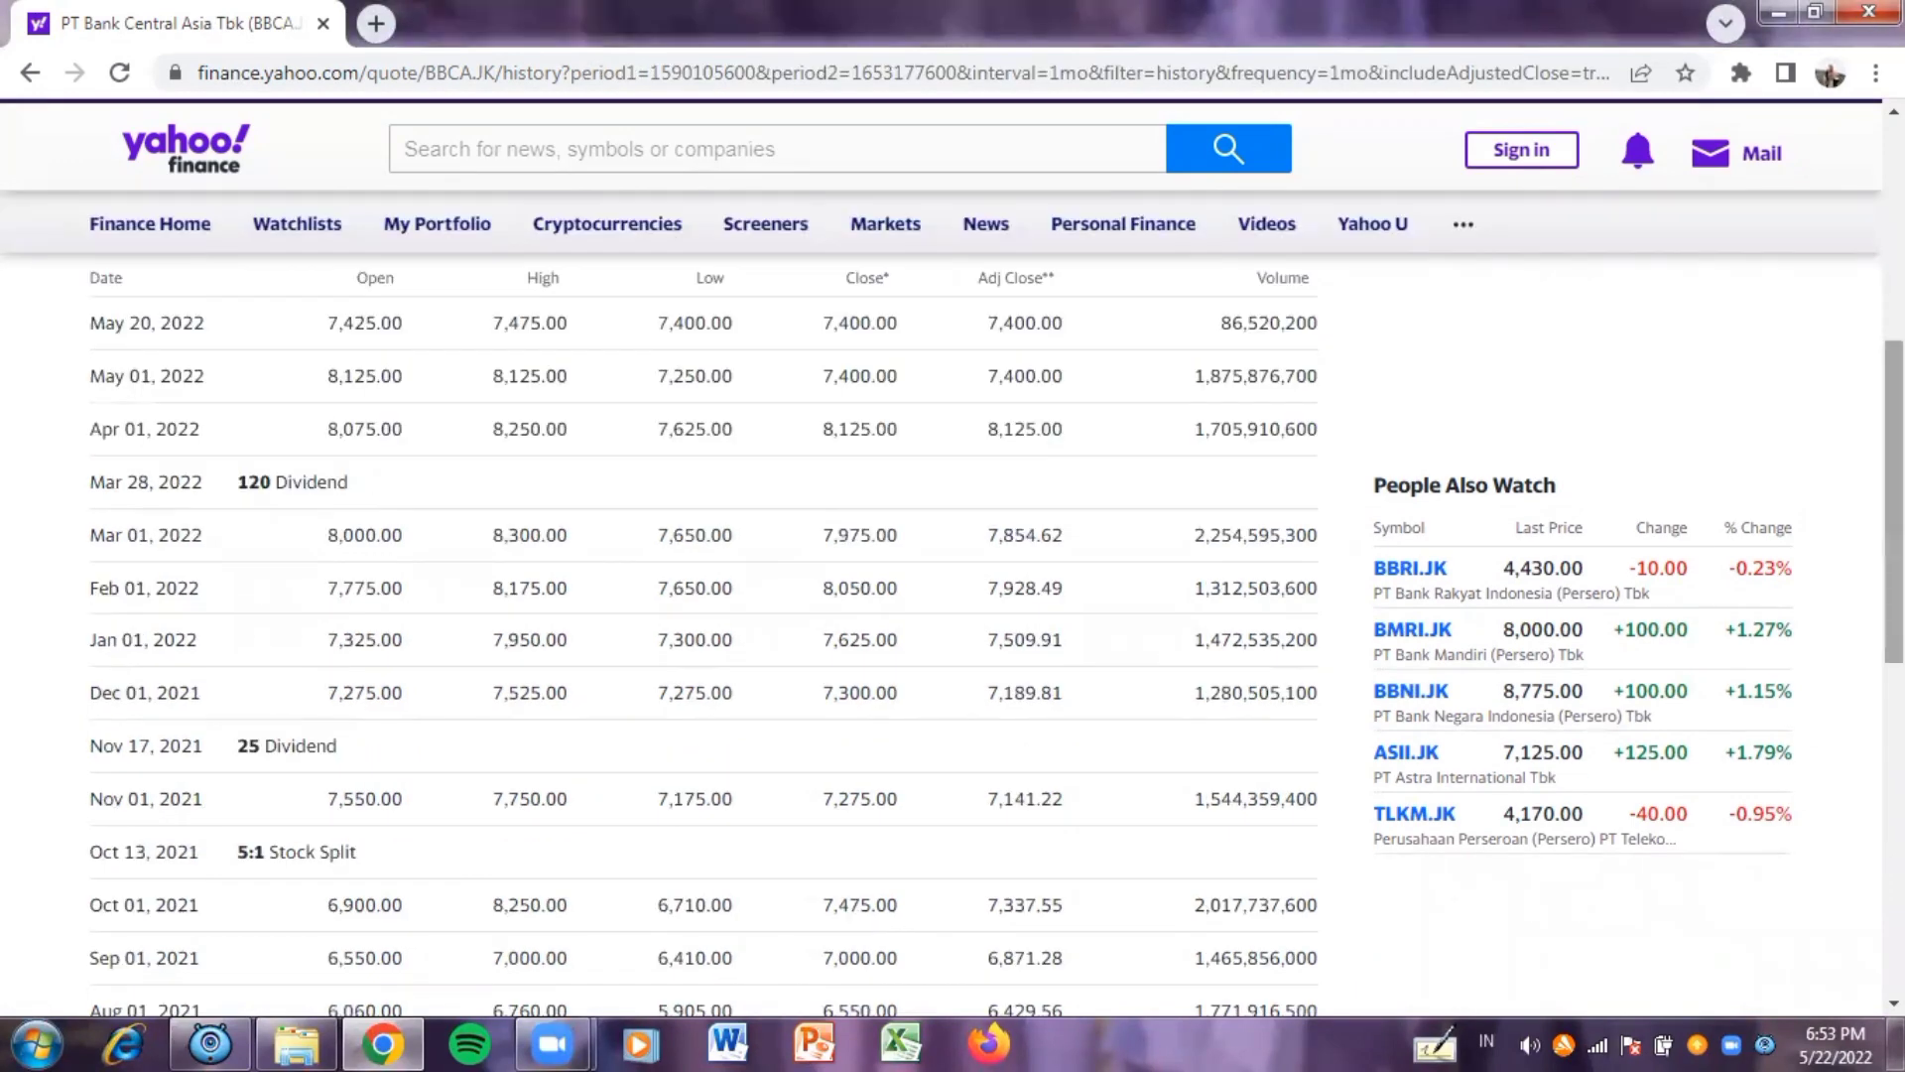
pyautogui.click(1265, 499)
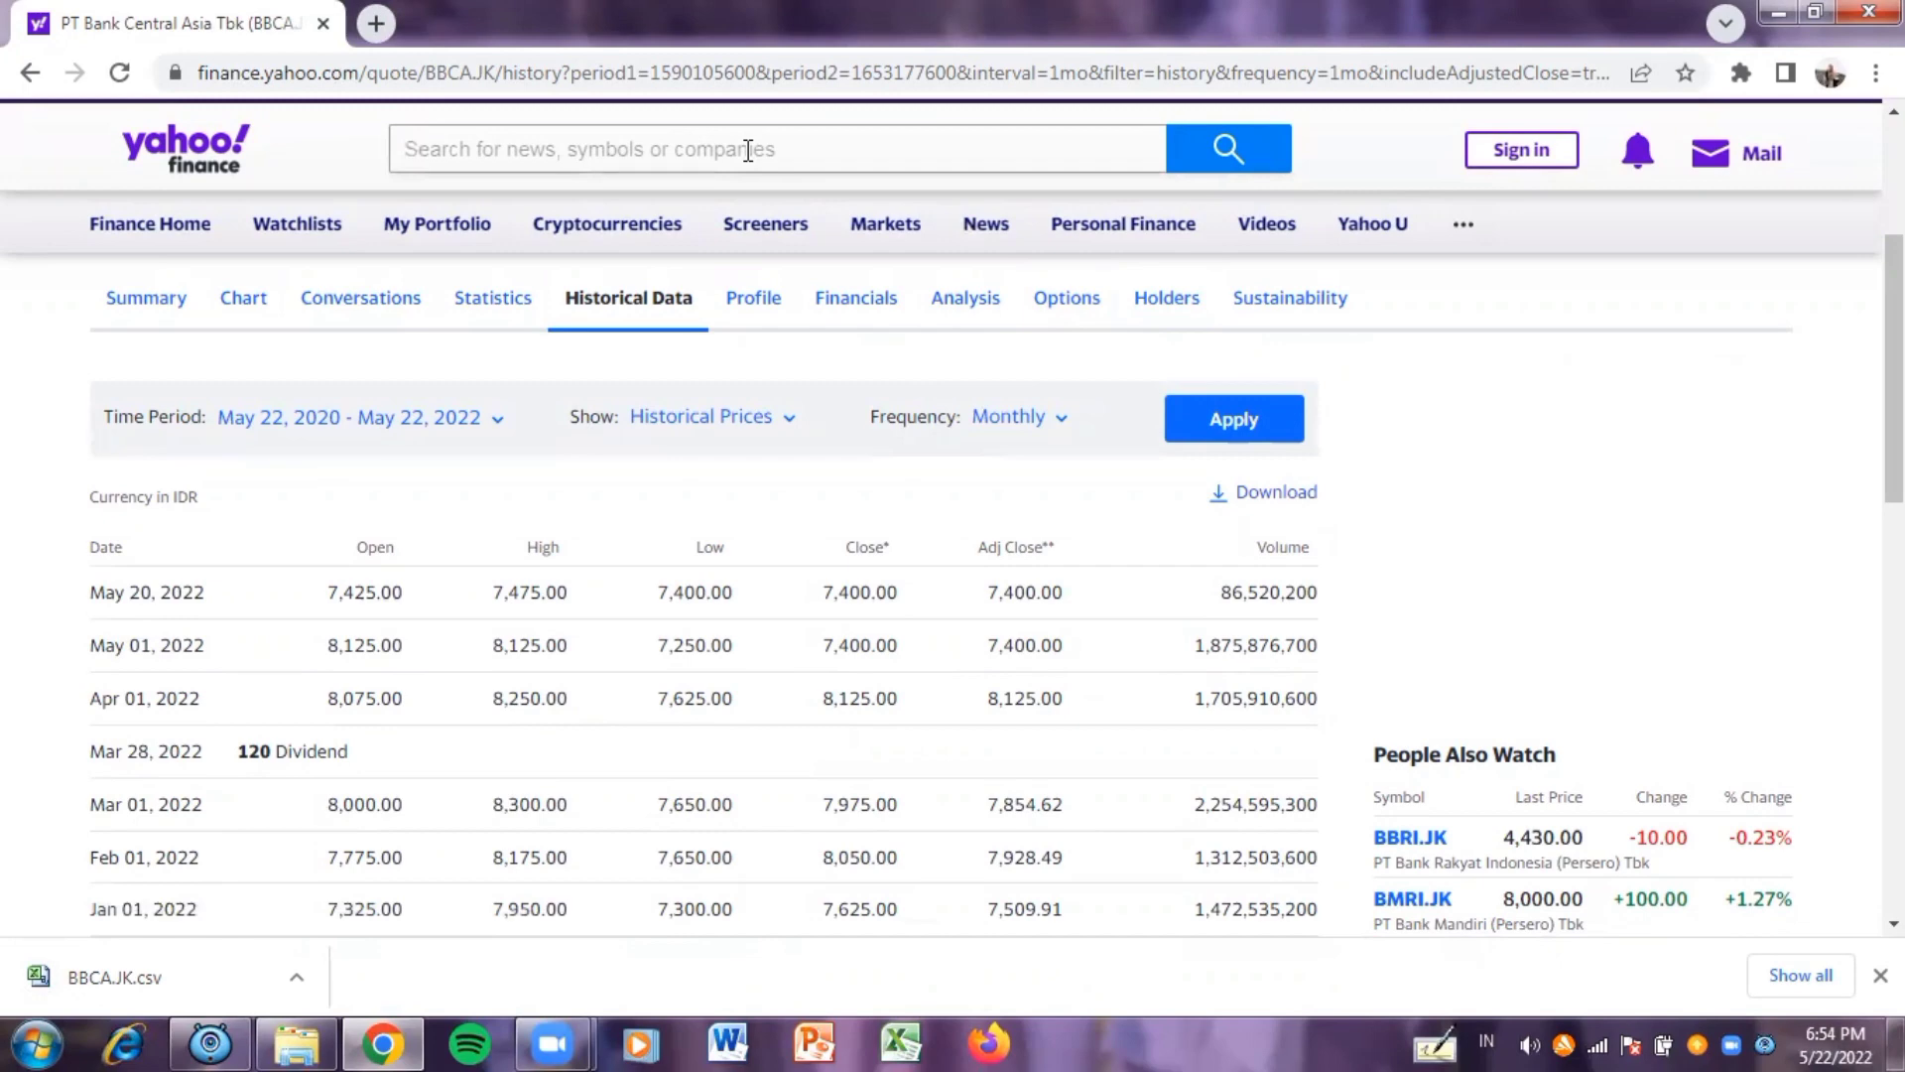
# - Look up the stock BMRI.JK and show its historical data
pyautogui.click(748, 149)
pyautogui.write('BM')
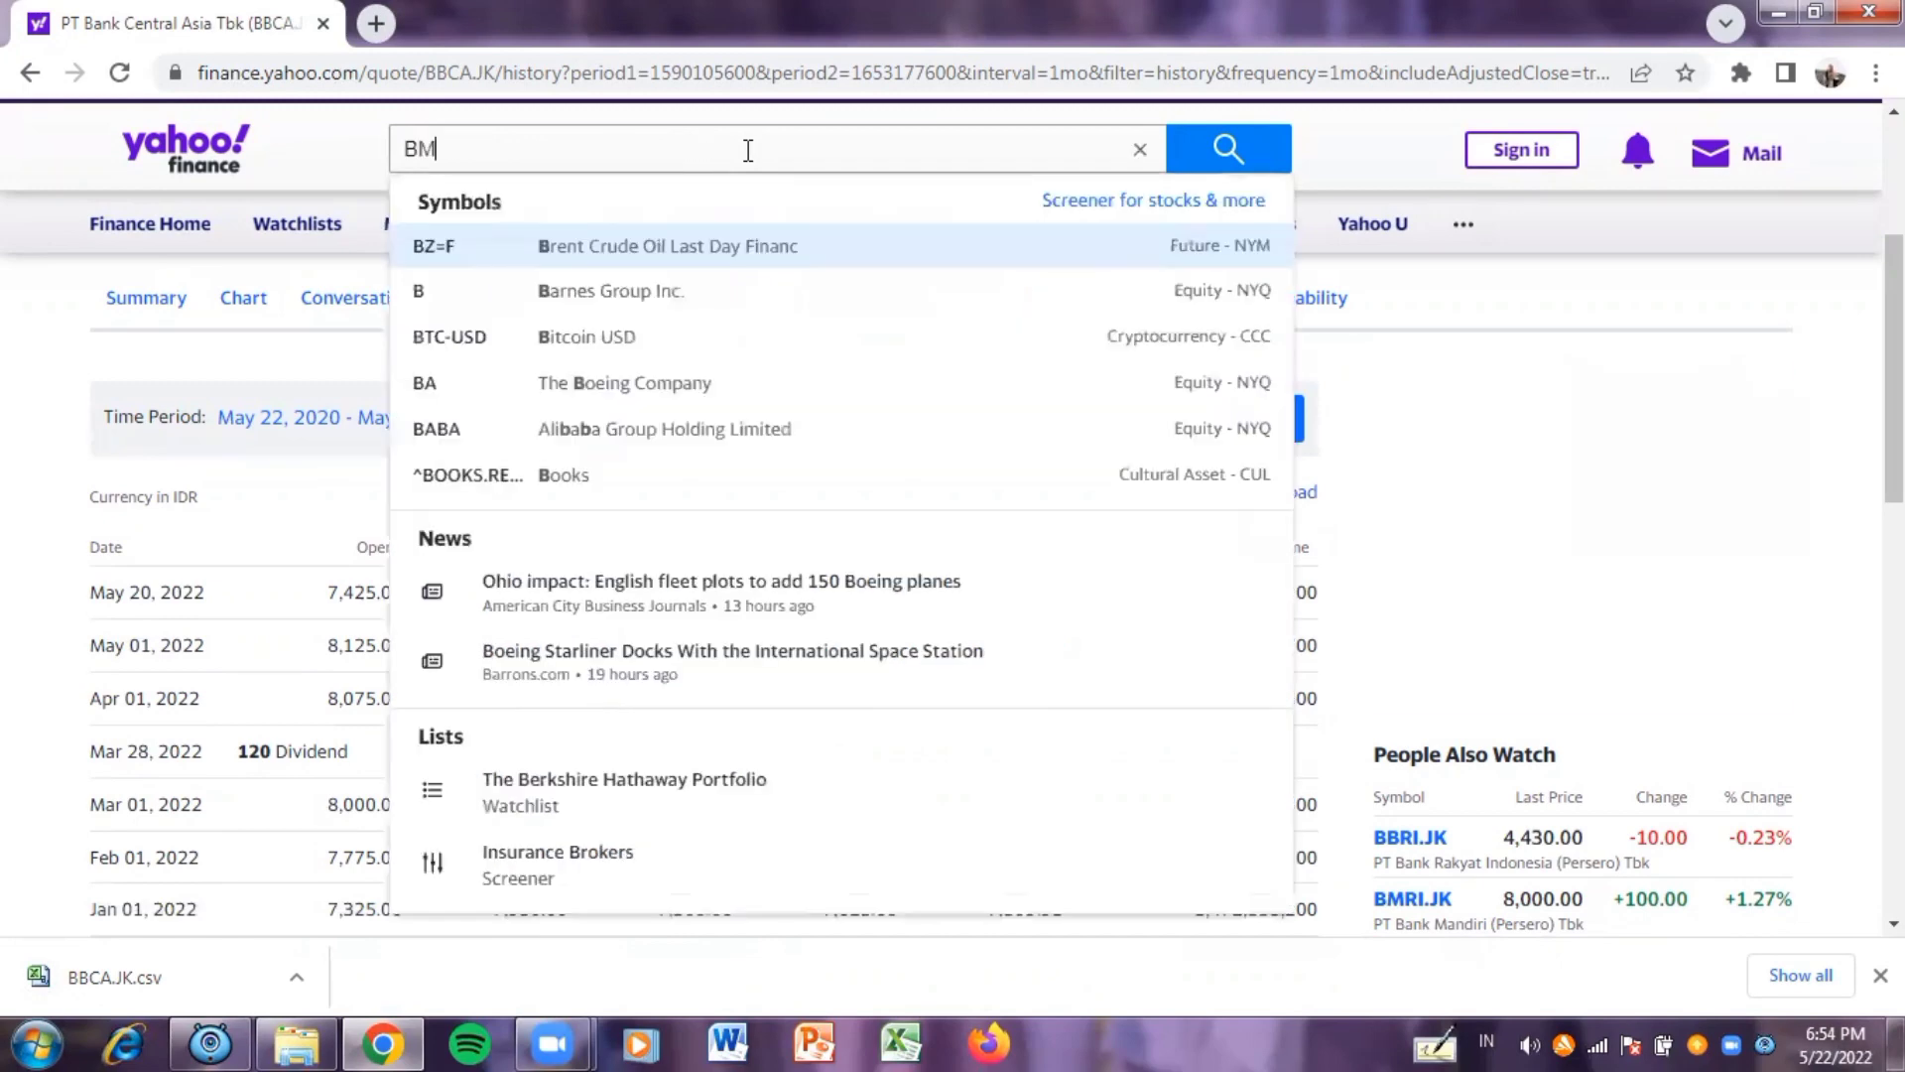
pyautogui.write('RI')
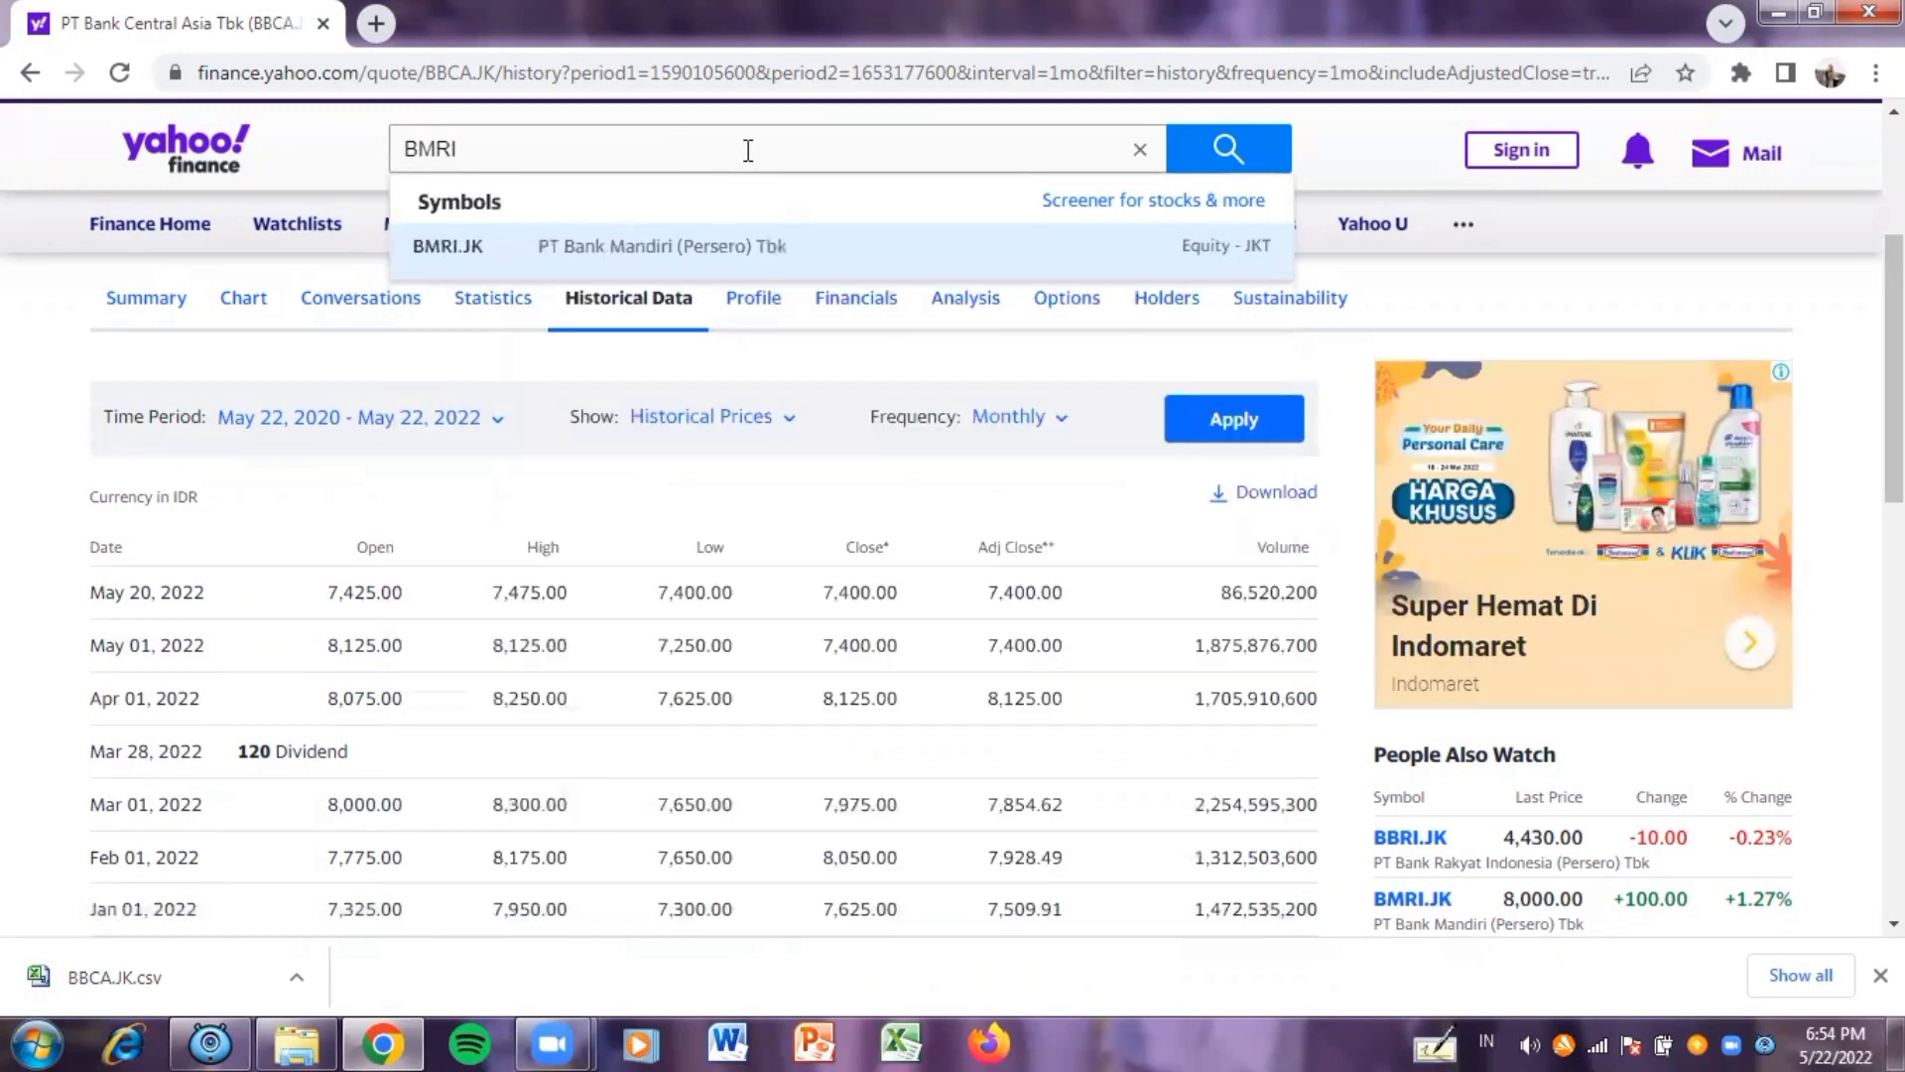
pyautogui.write('.JK')
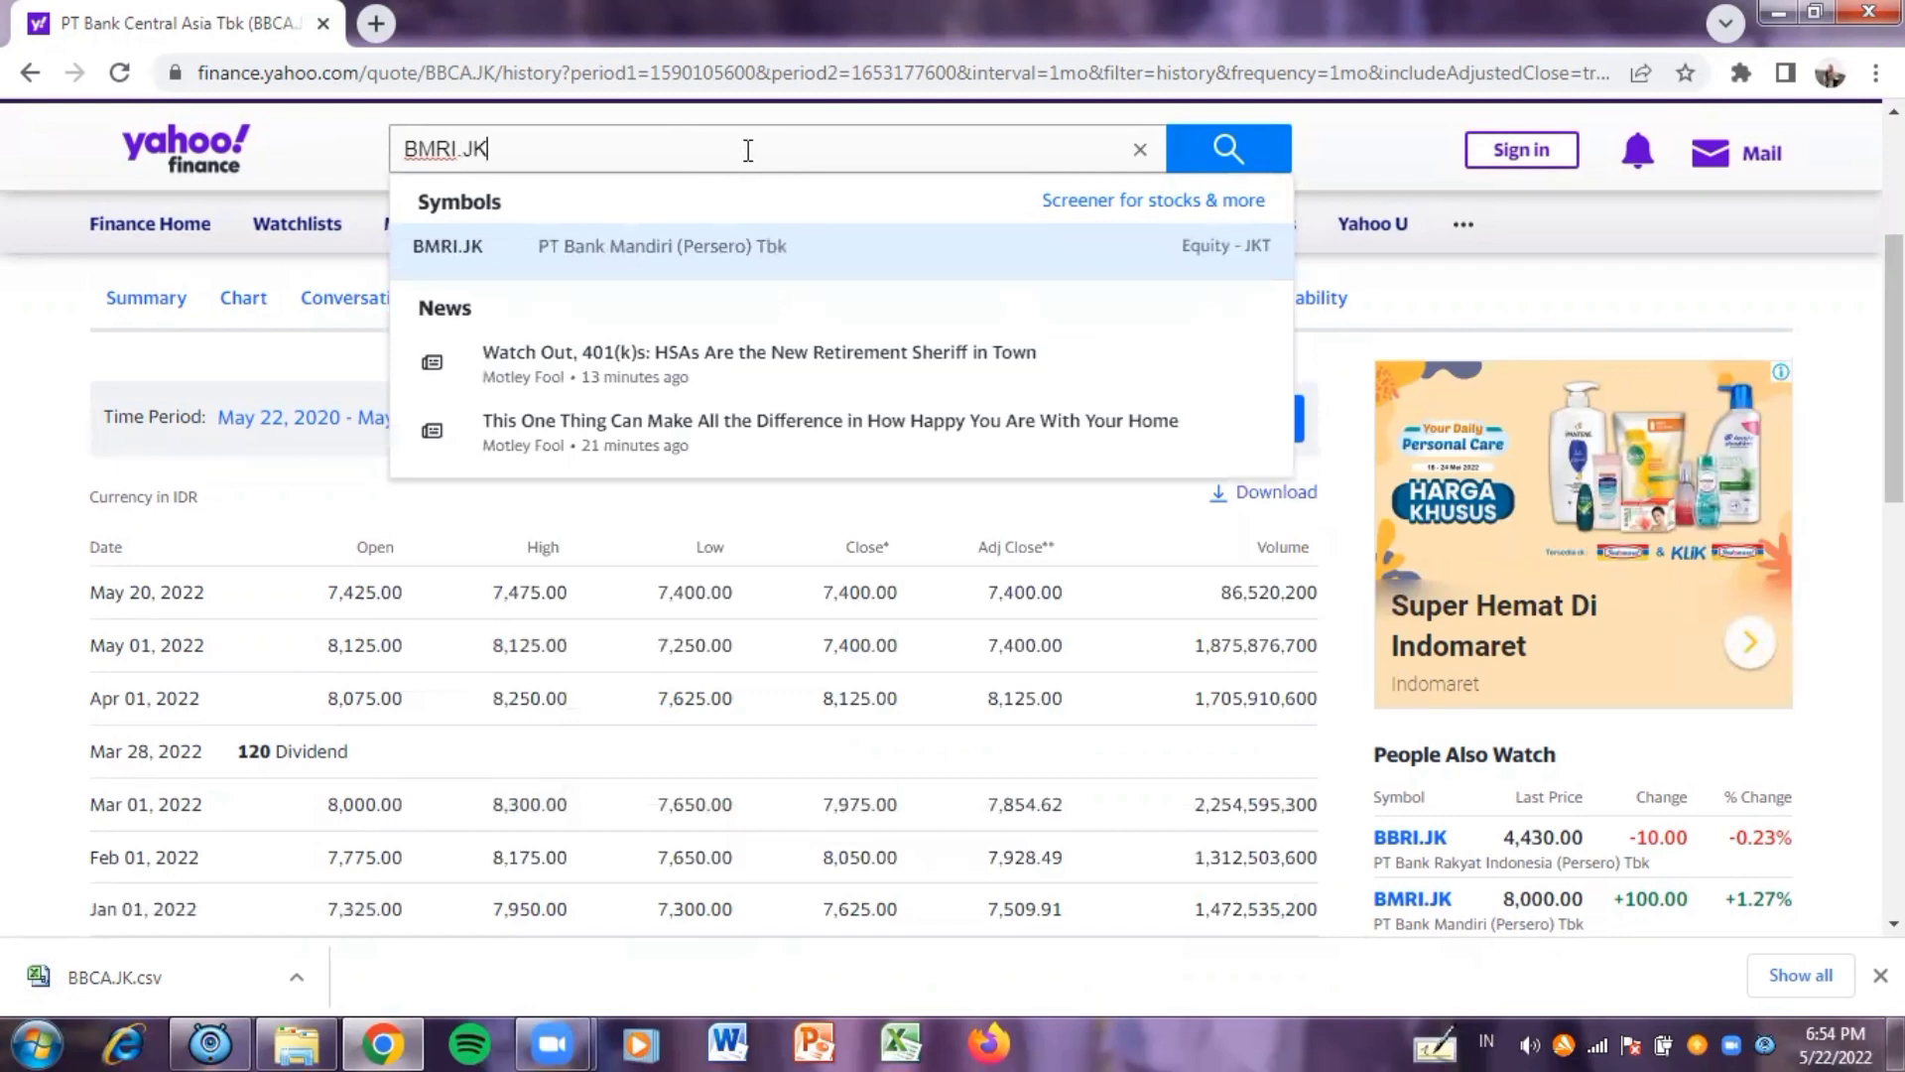
pyautogui.click(647, 256)
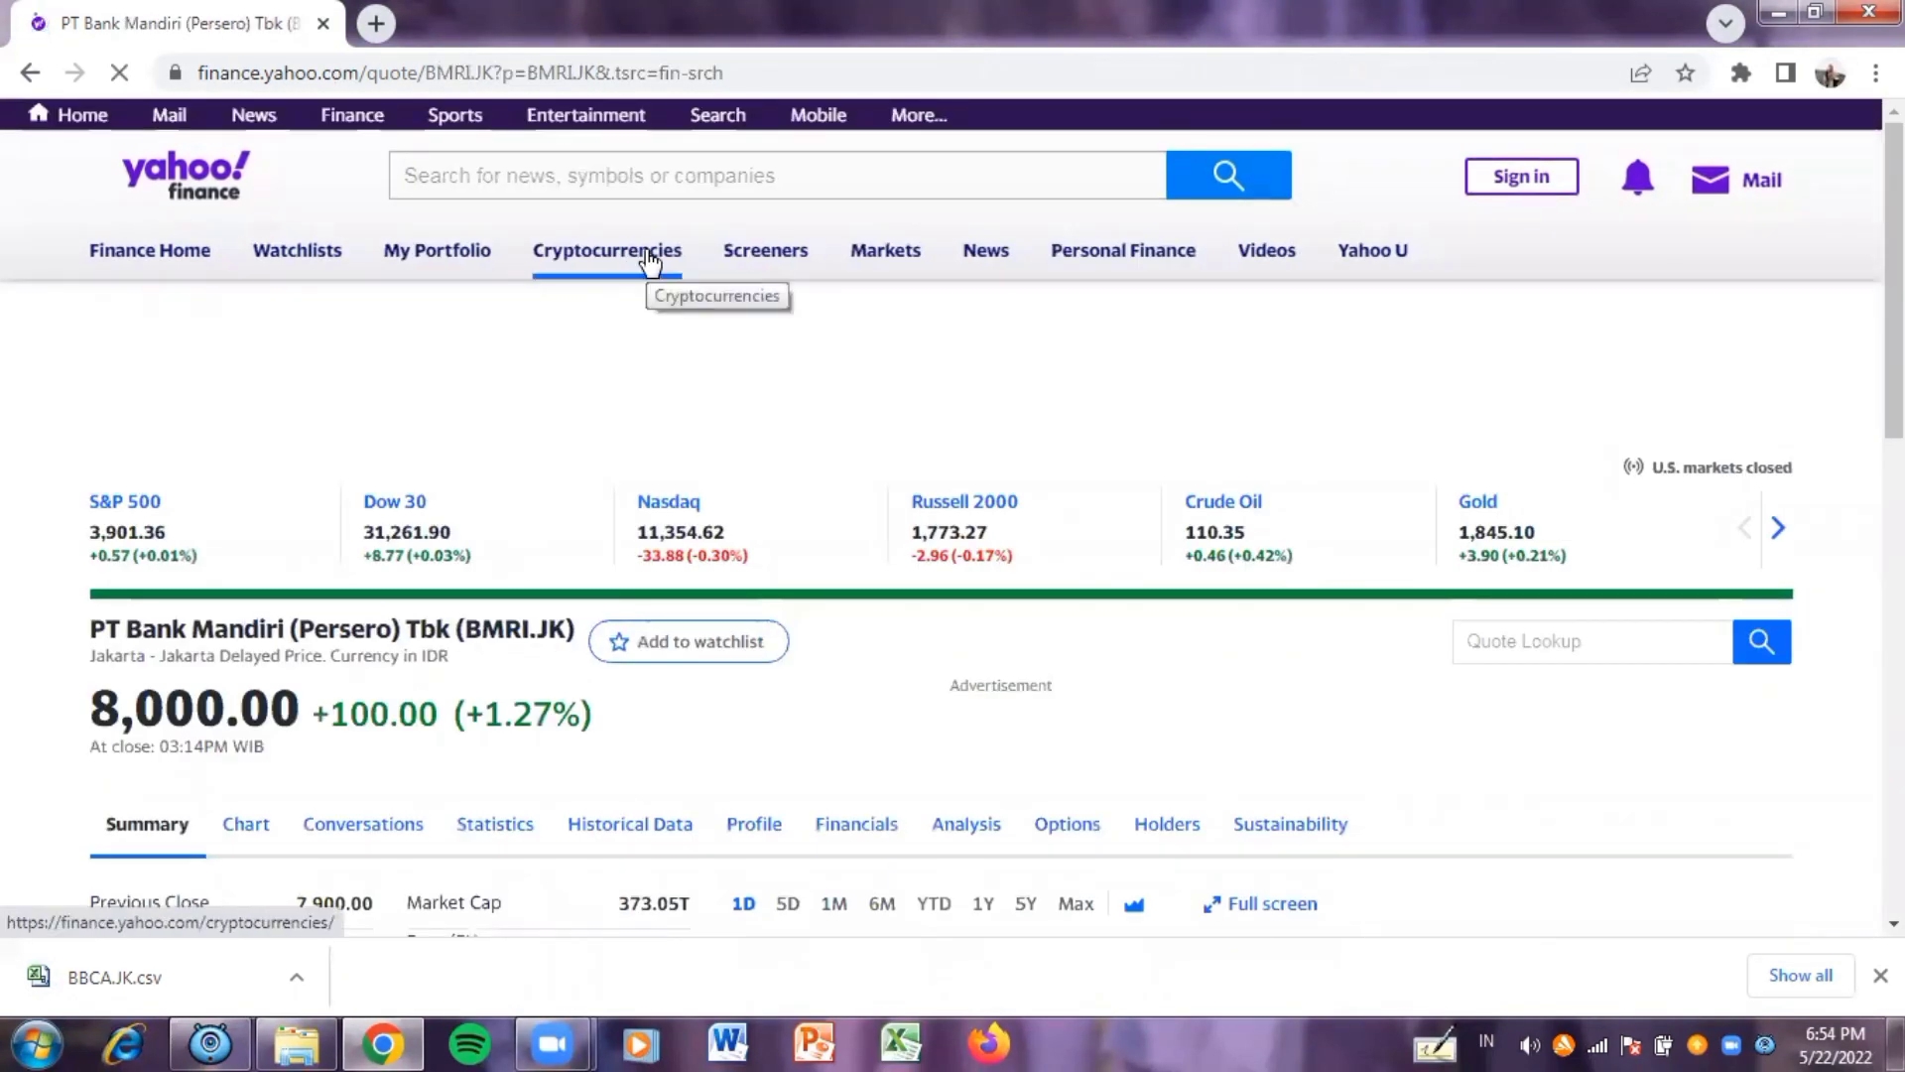
pyautogui.scroll(-3, 629, 497)
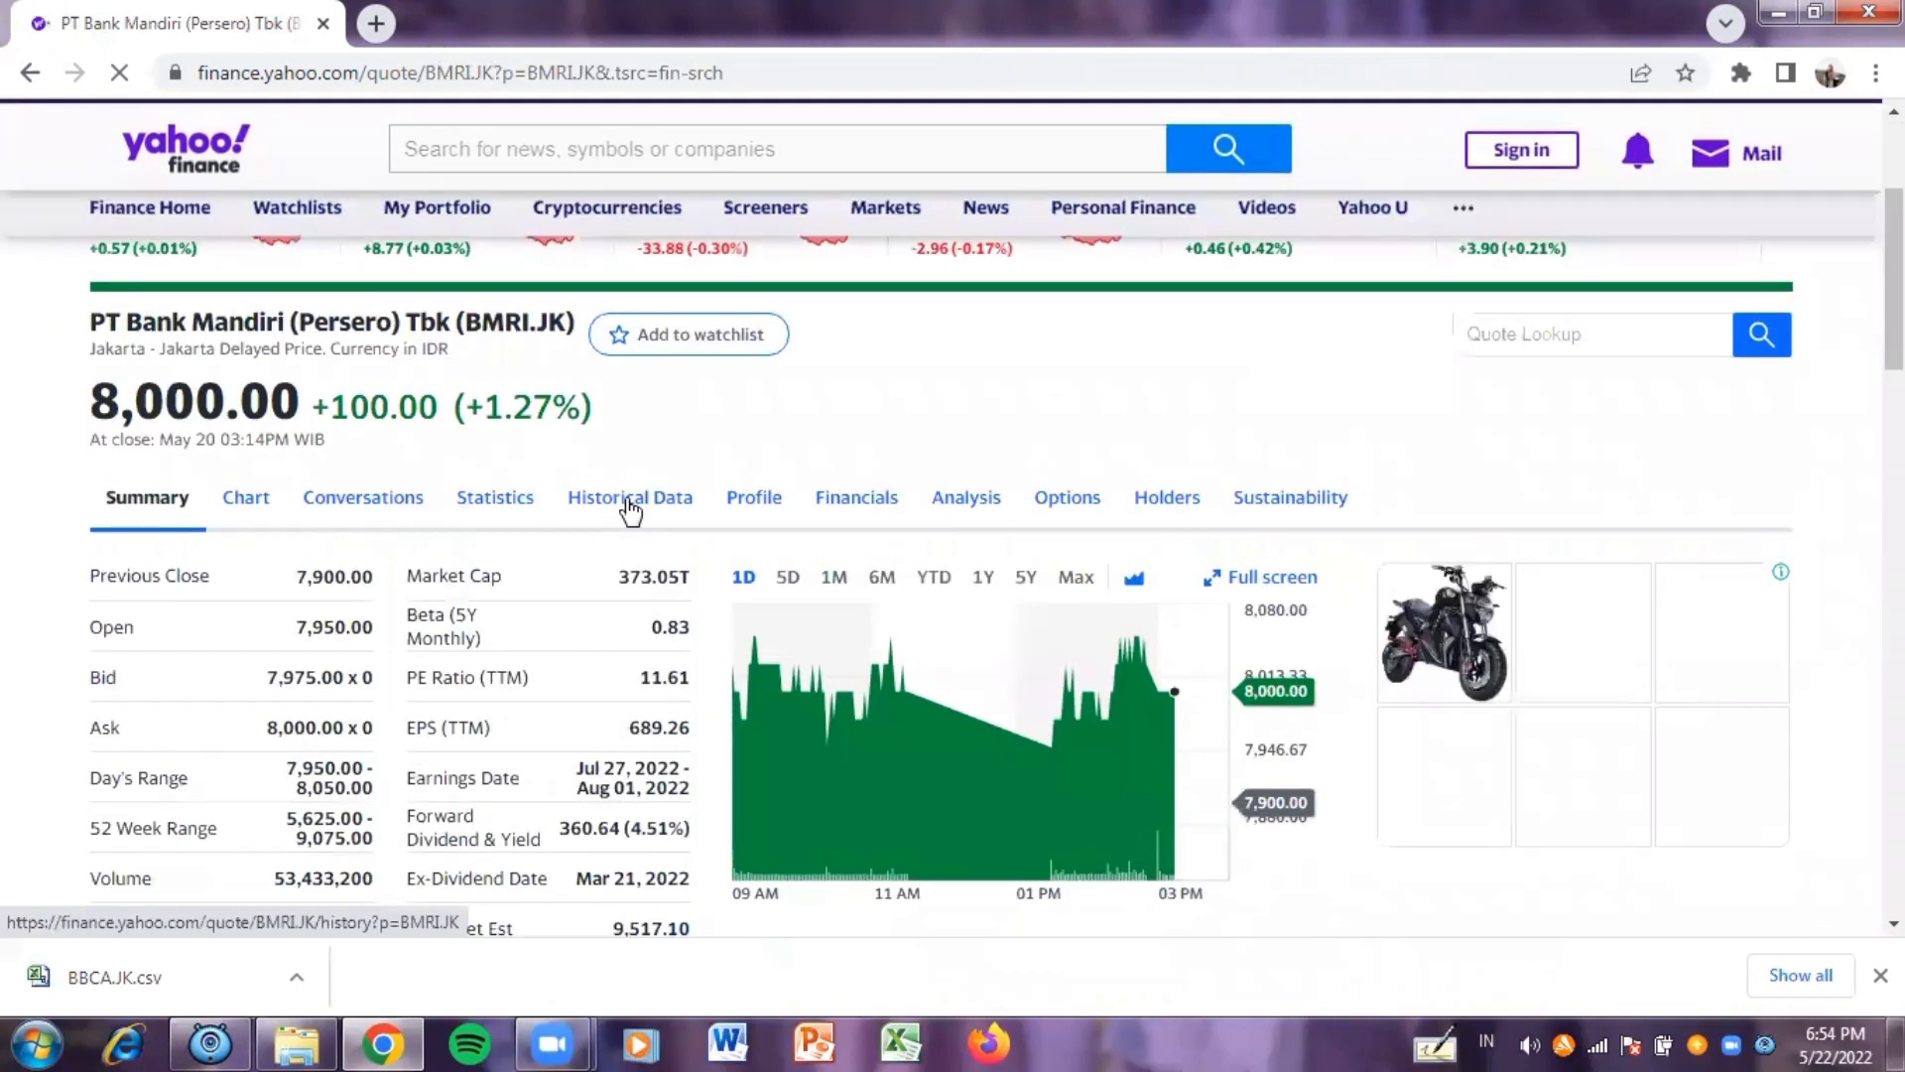
pyautogui.click(629, 501)
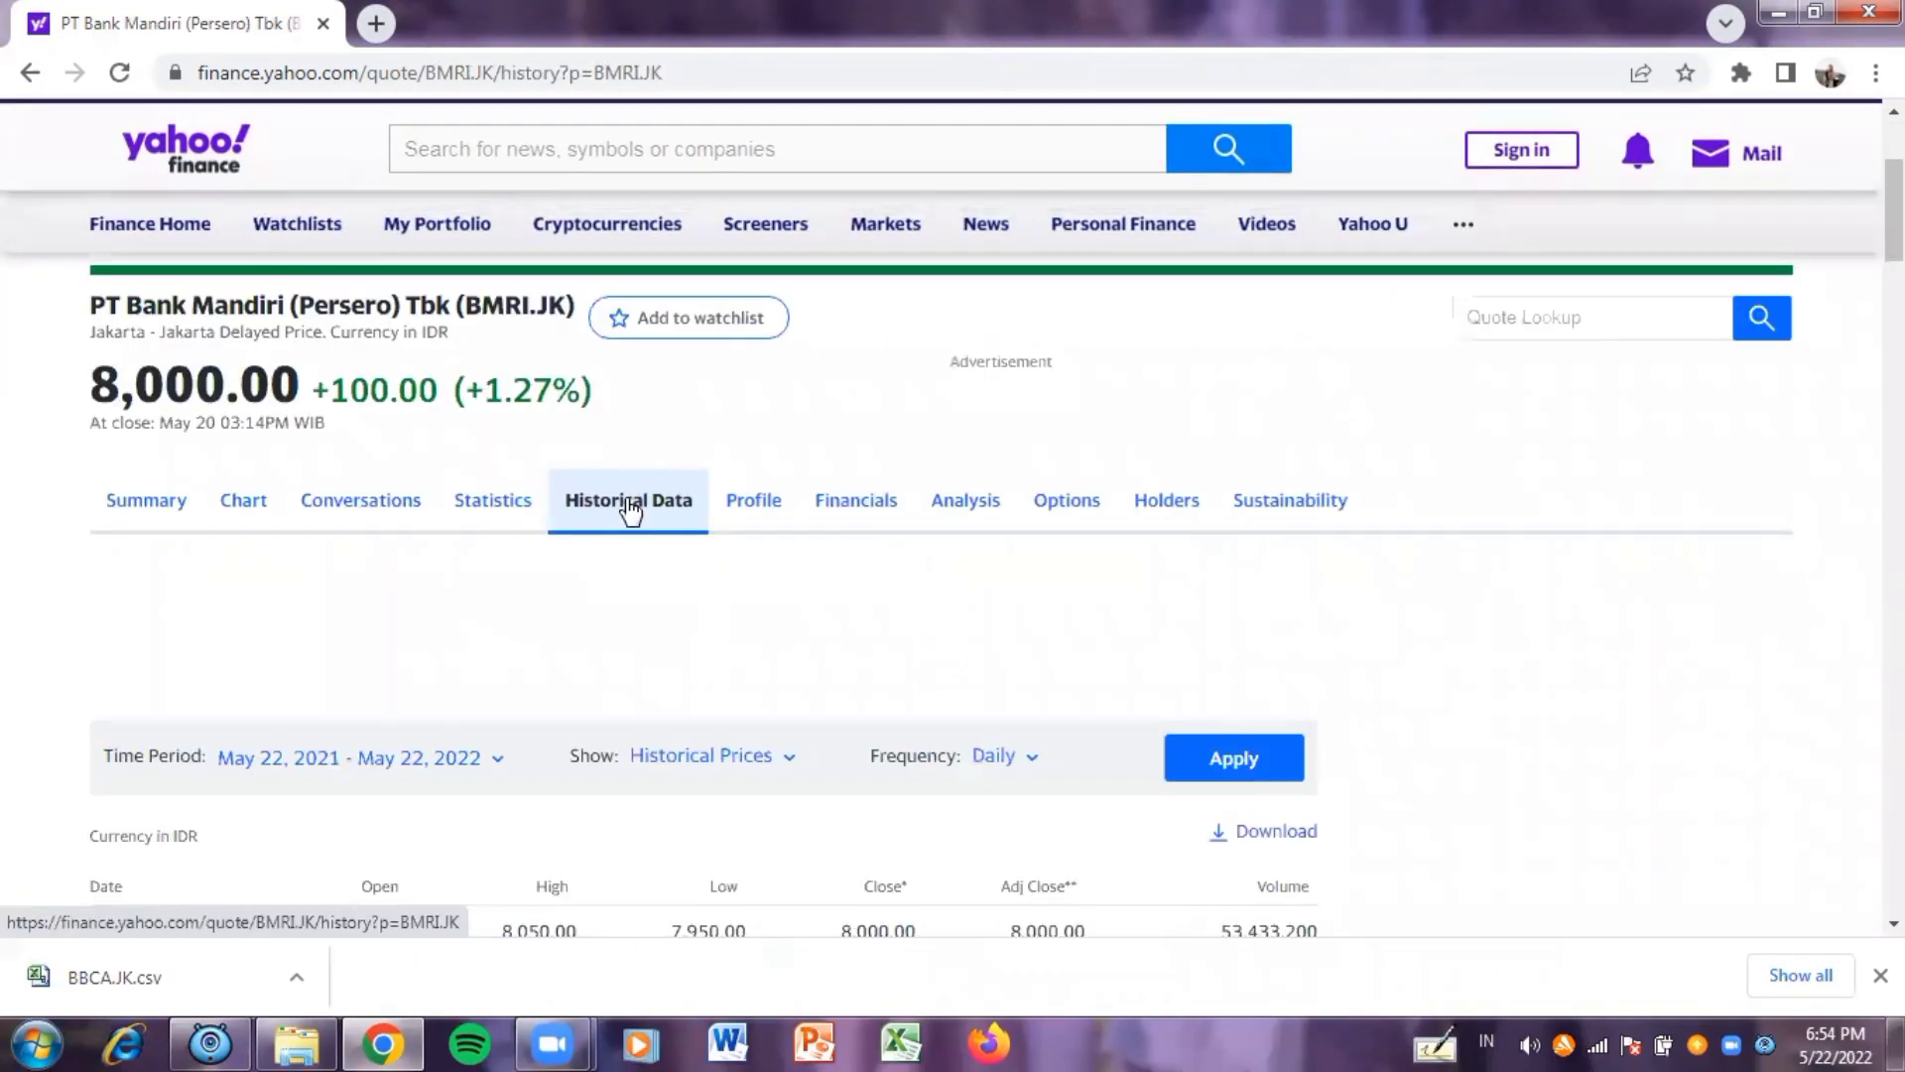
# - Show BMRI.JK's historical prices at monthly frequency from 05/22/2020 to 05/22/2022 and download them
pyautogui.scroll(-4, 1131, 650)
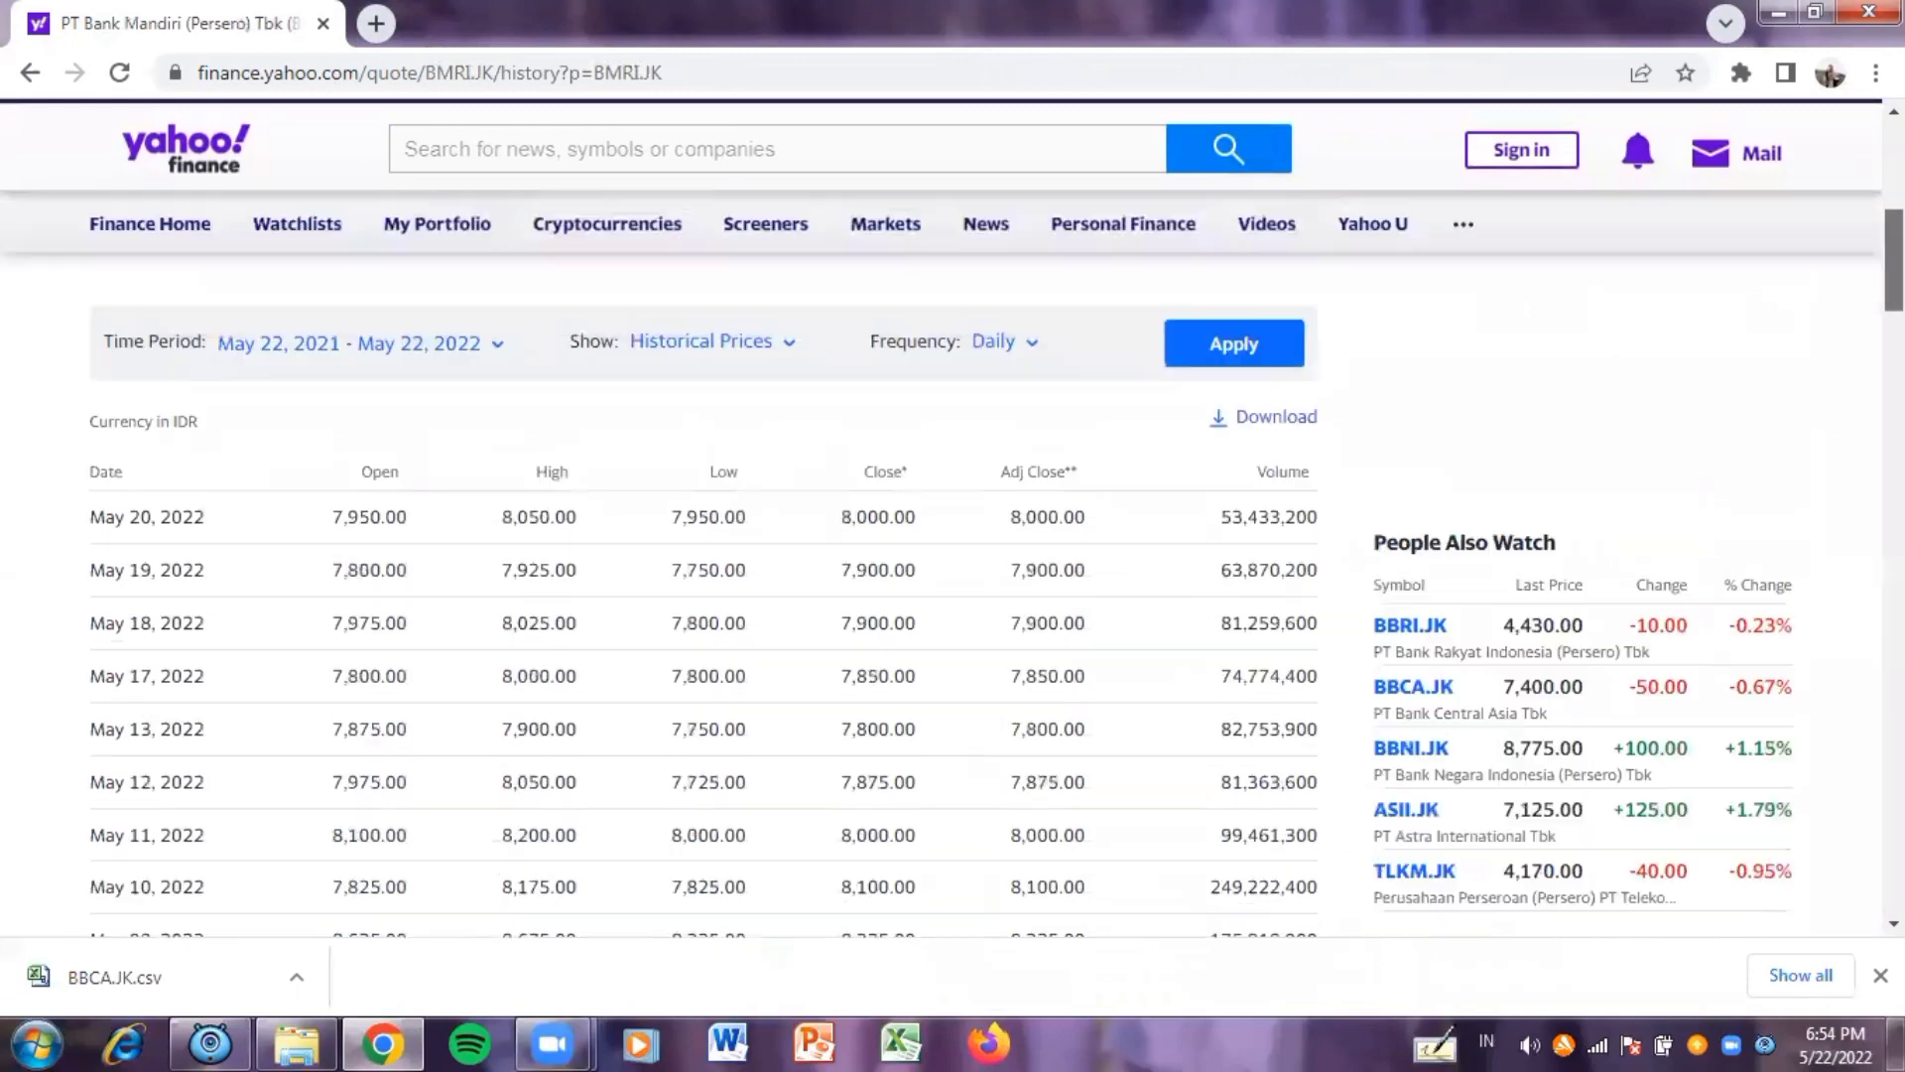
pyautogui.click(1007, 347)
pyautogui.click(958, 502)
pyautogui.click(319, 357)
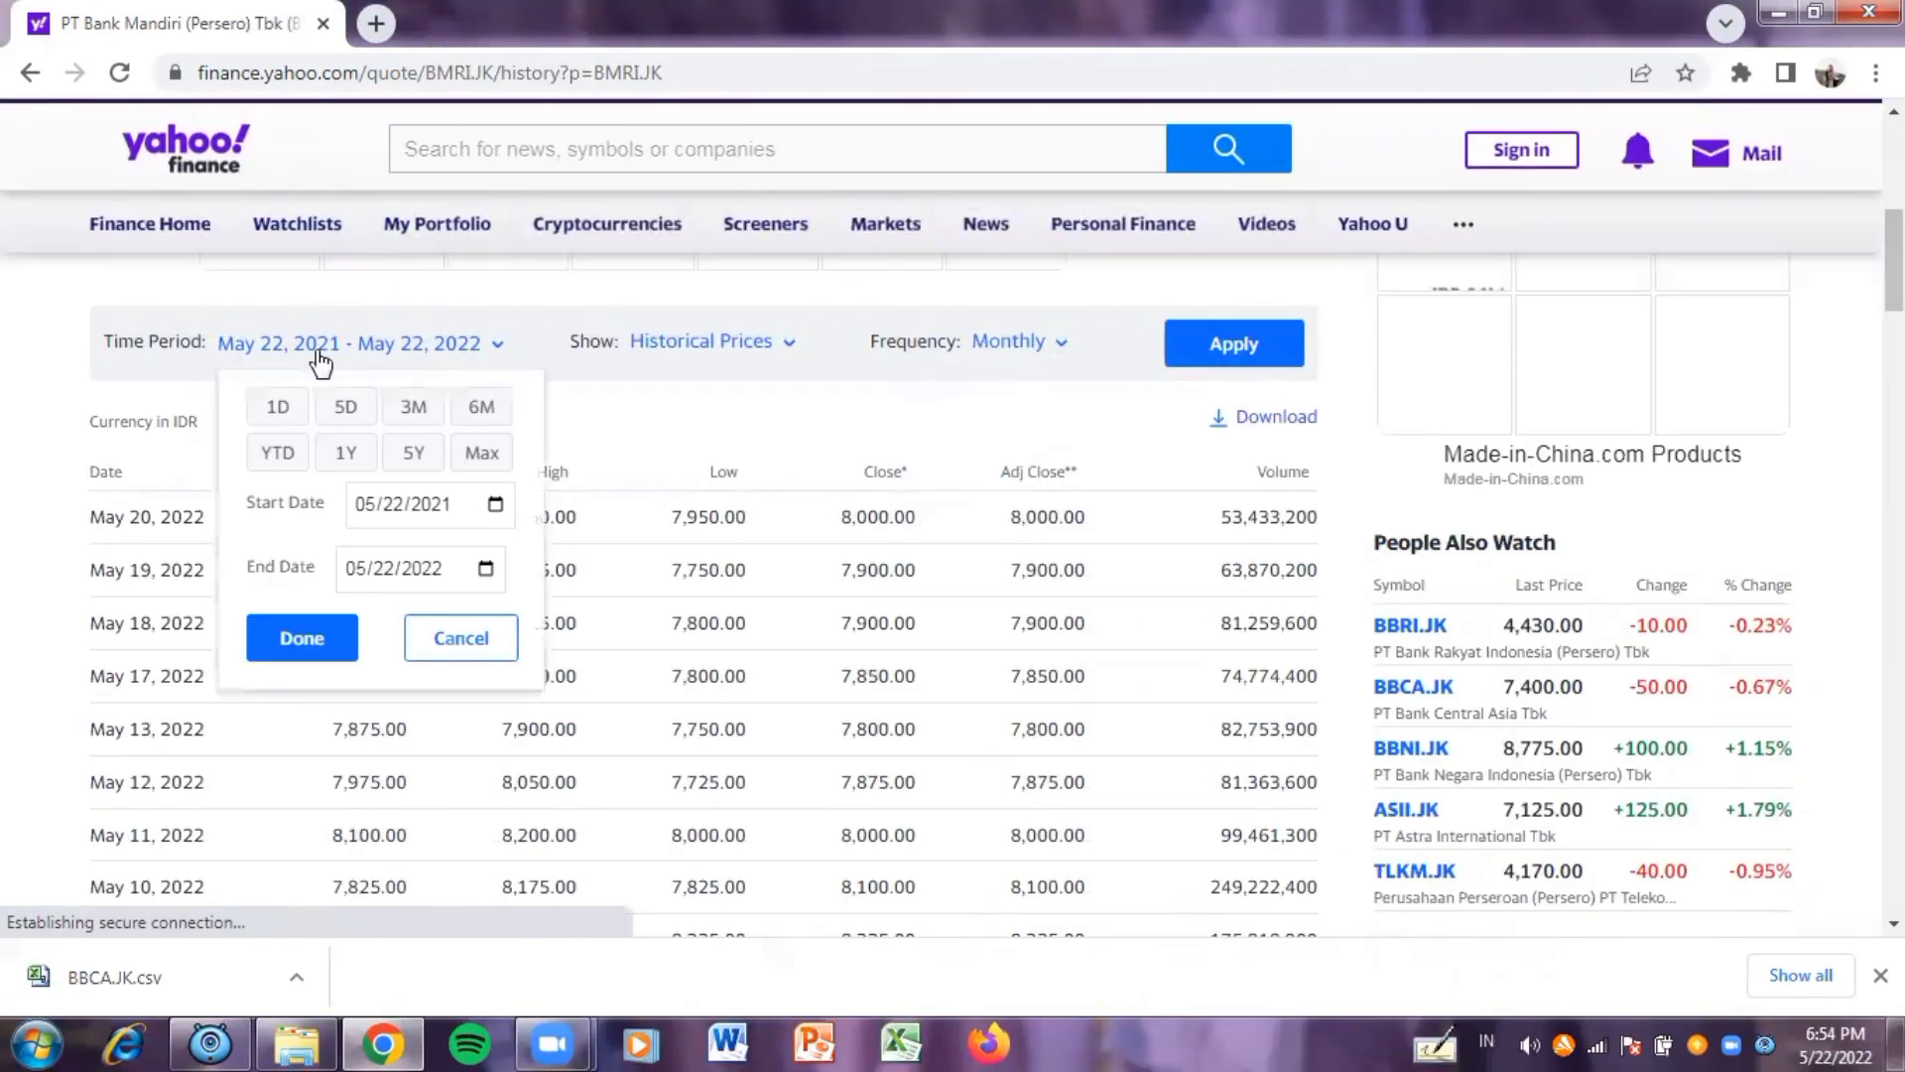
pyautogui.click(433, 504)
pyautogui.write('2020')
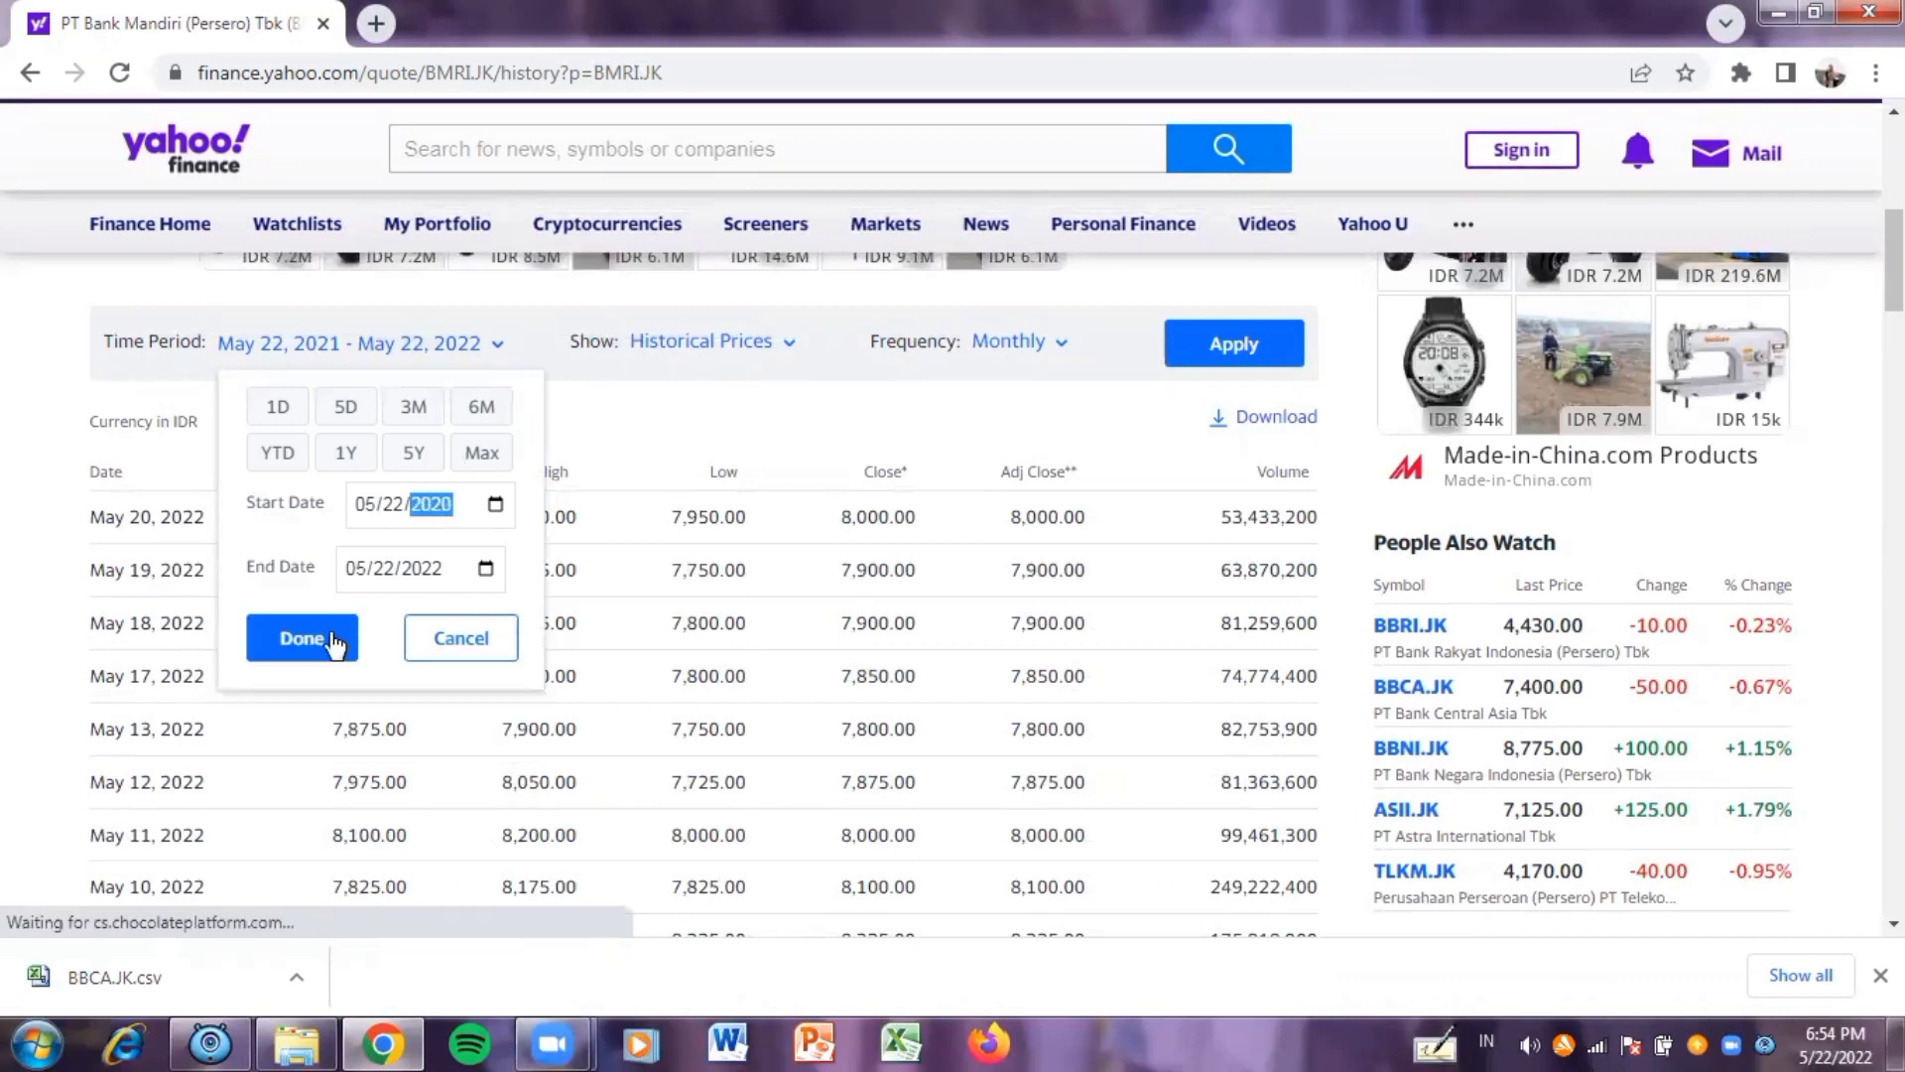
pyautogui.click(303, 638)
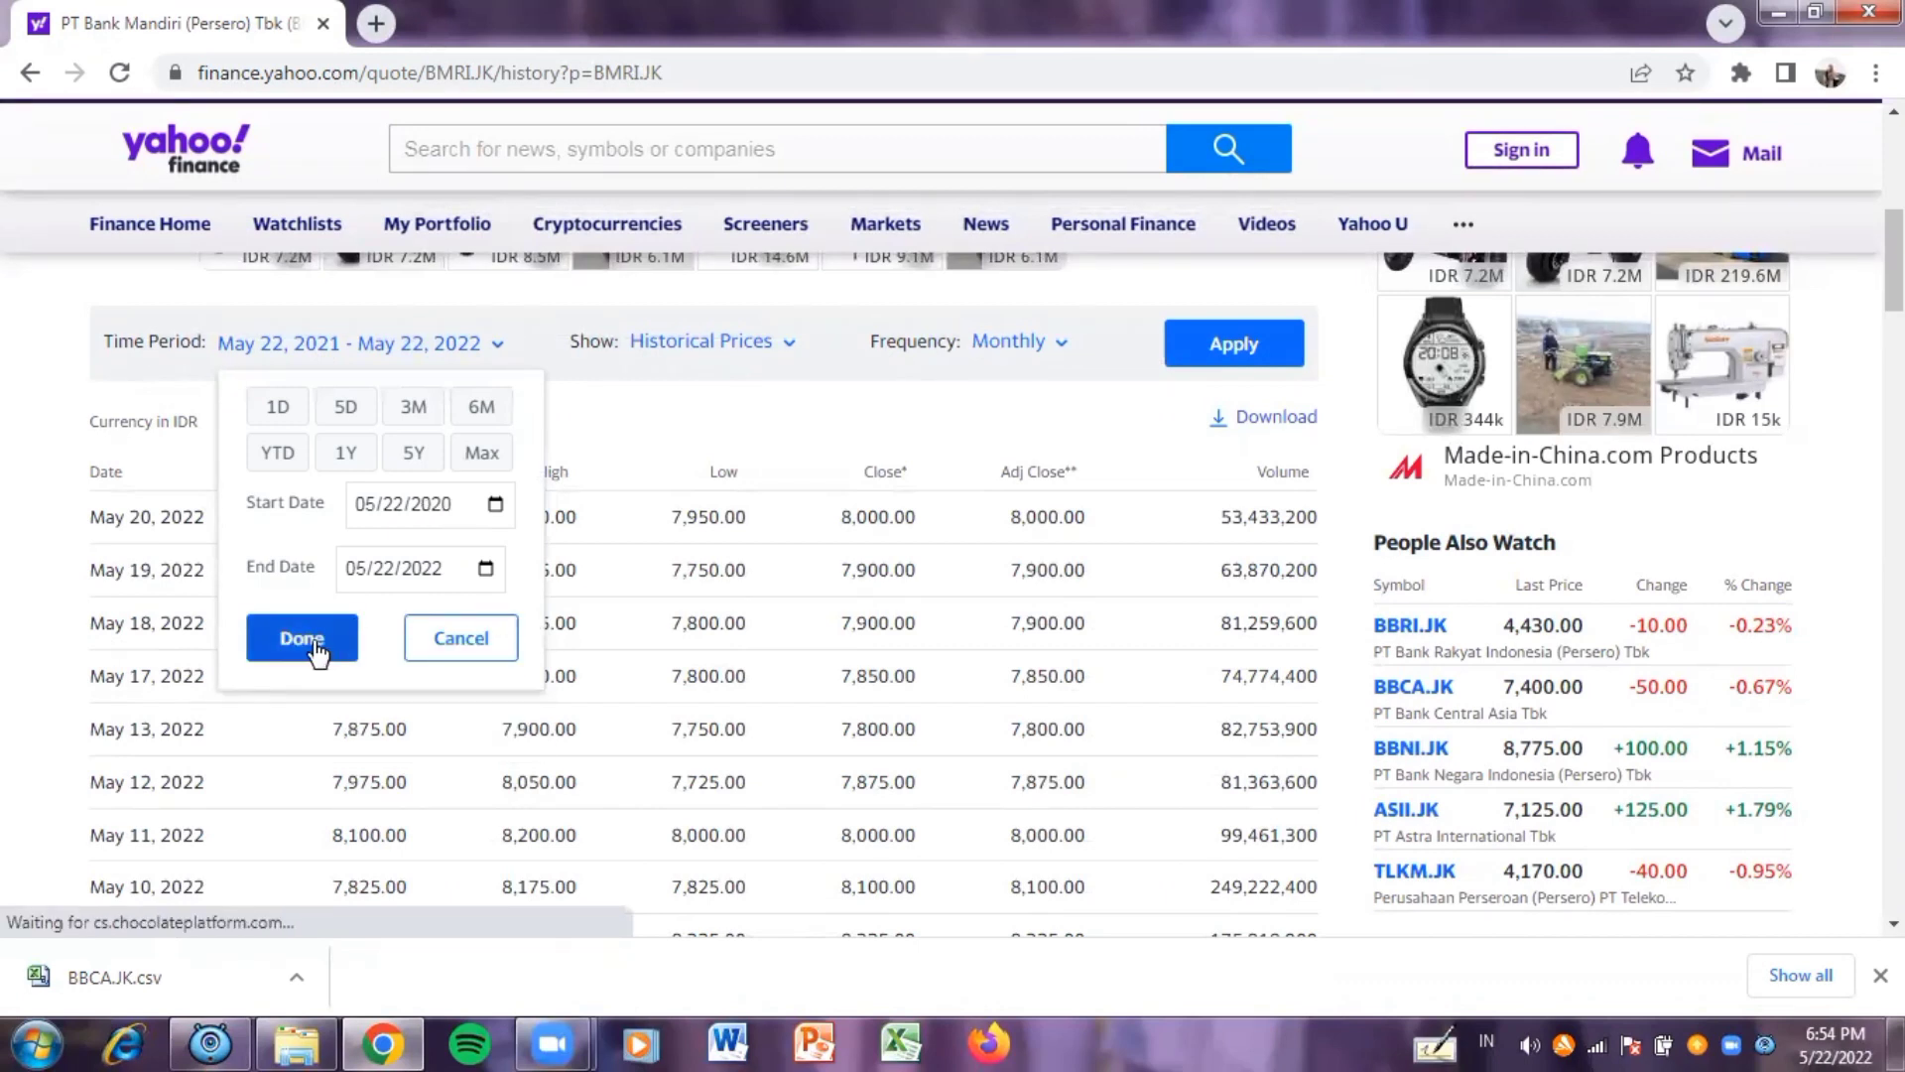
pyautogui.click(1214, 349)
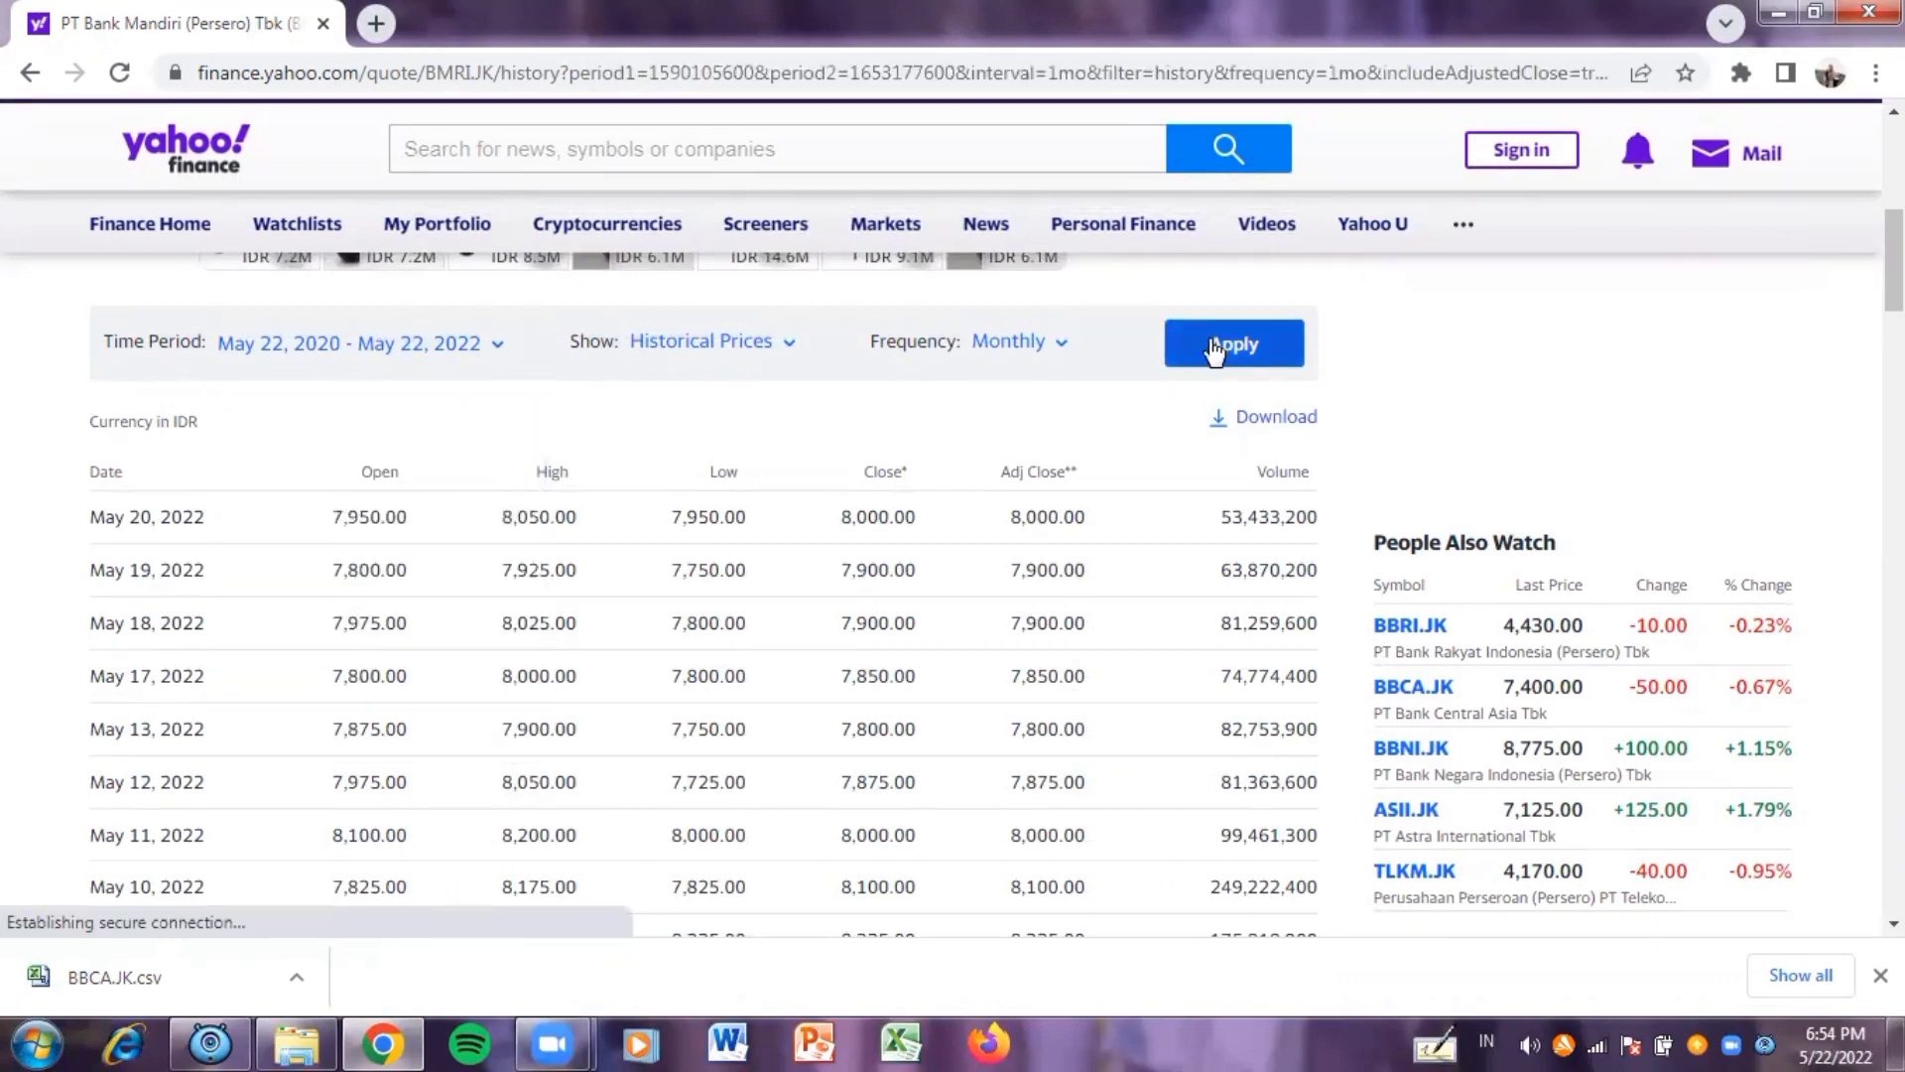
pyautogui.click(1247, 427)
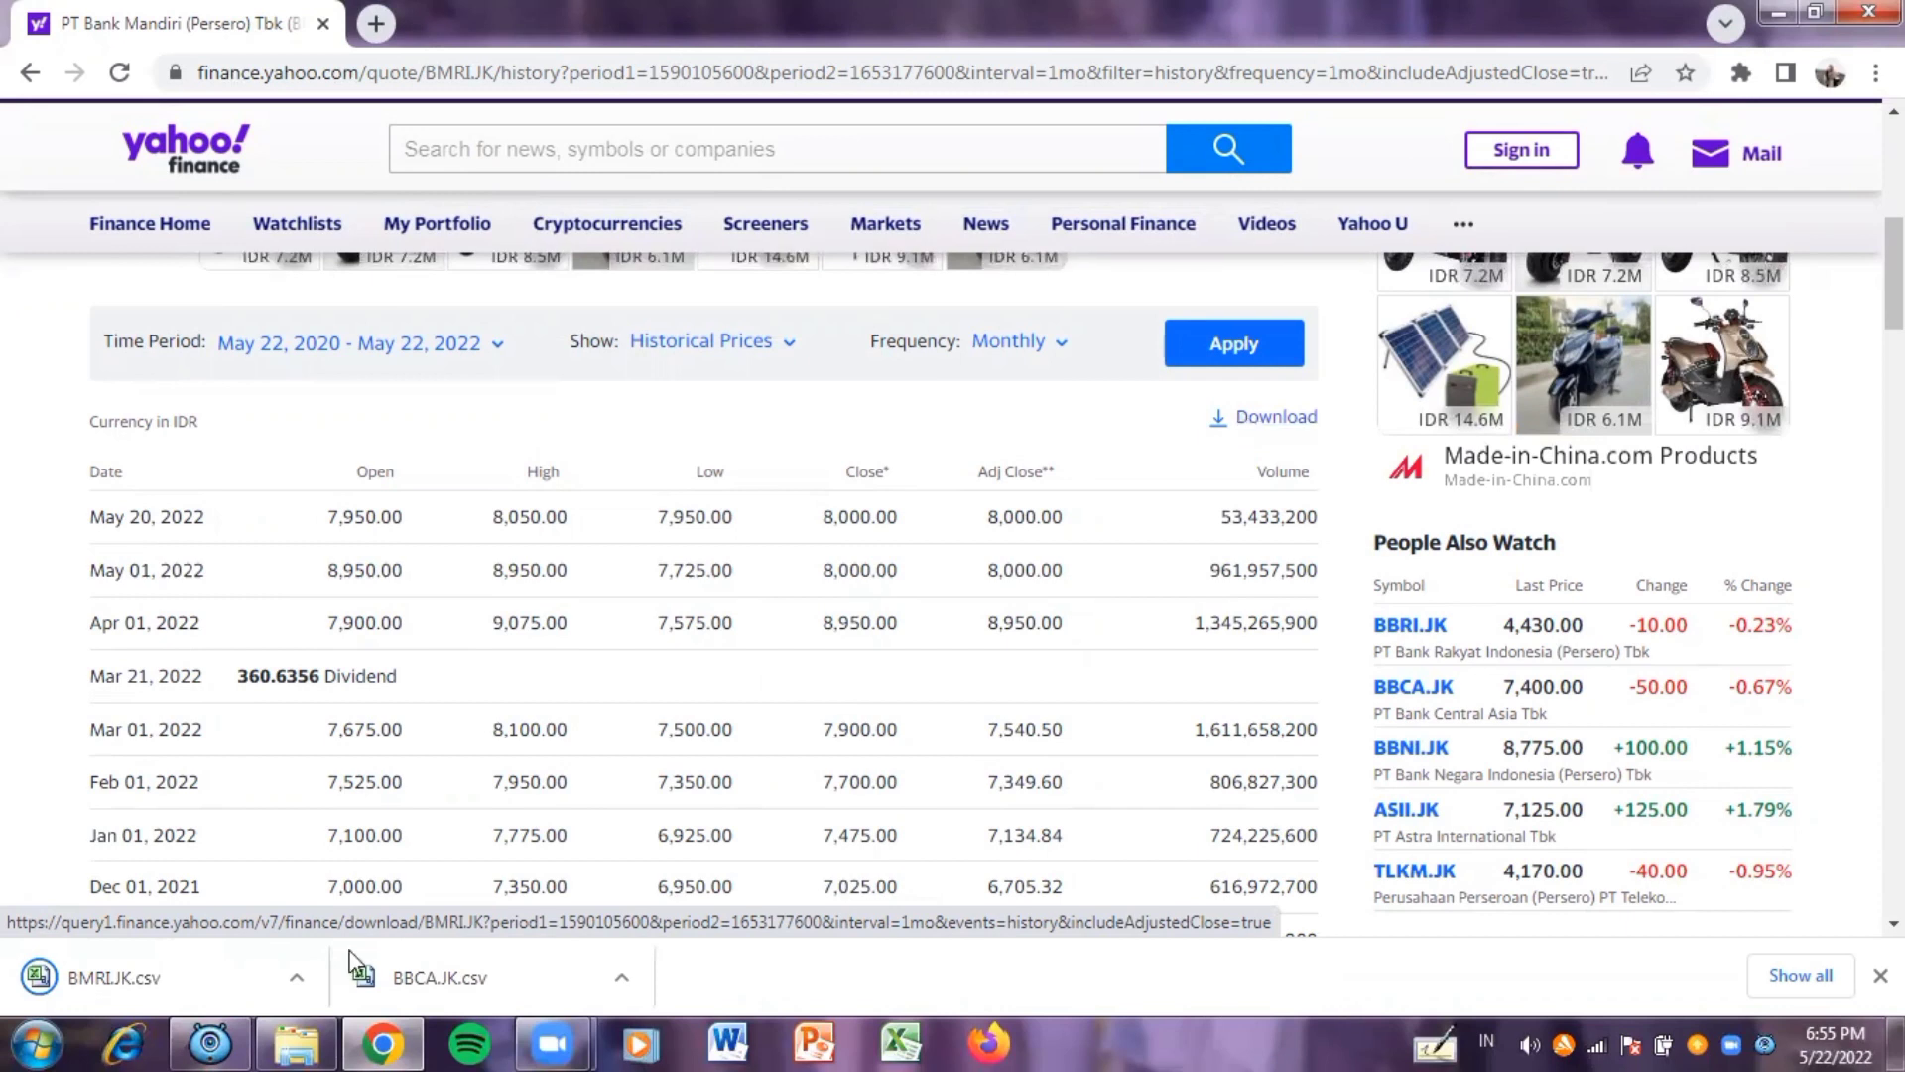
# - Open the downloaded BBCA.JK.csv in Excel, dismiss the activation dialog, and widen the Date and Volume columns to fit their contents
pyautogui.click(457, 979)
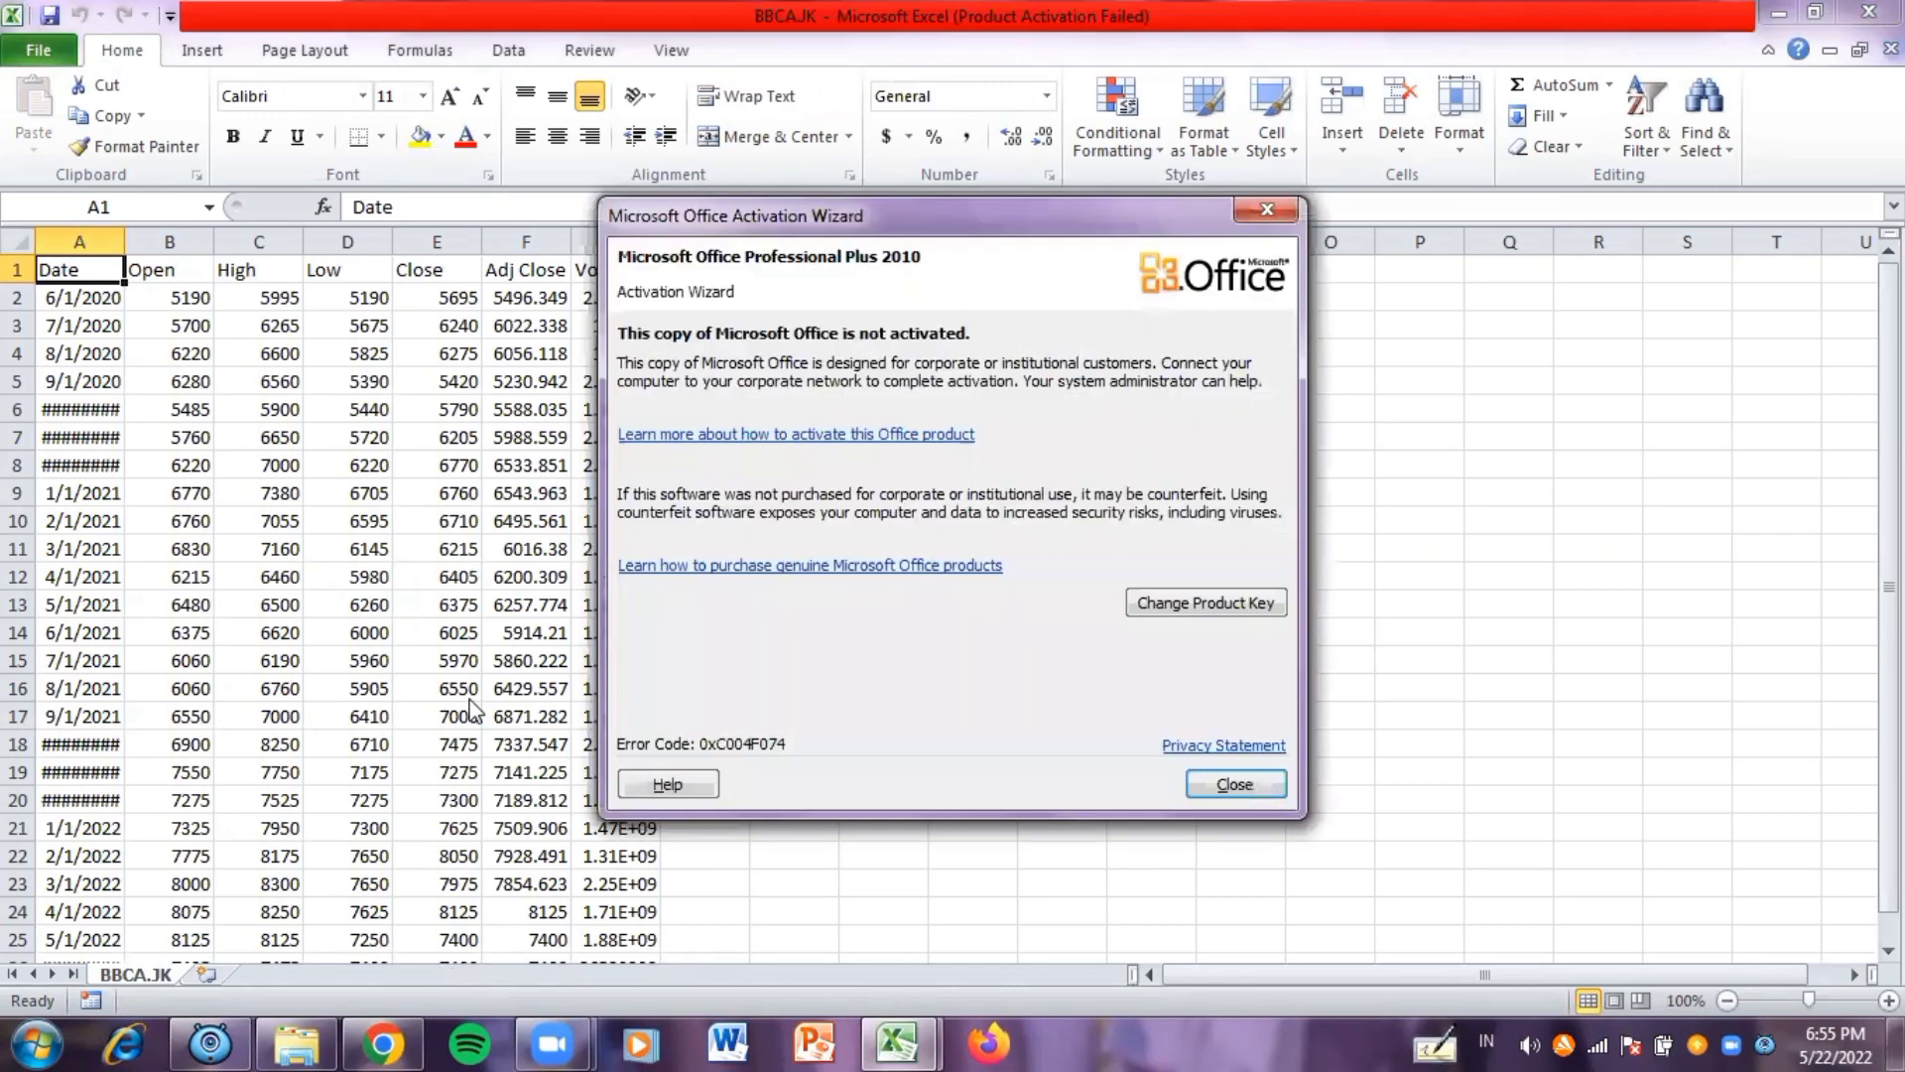
pyautogui.press('Escape')
pyautogui.moveTo(124, 242); pyautogui.dragTo(148, 242)
pyautogui.doubleClick(676, 252)
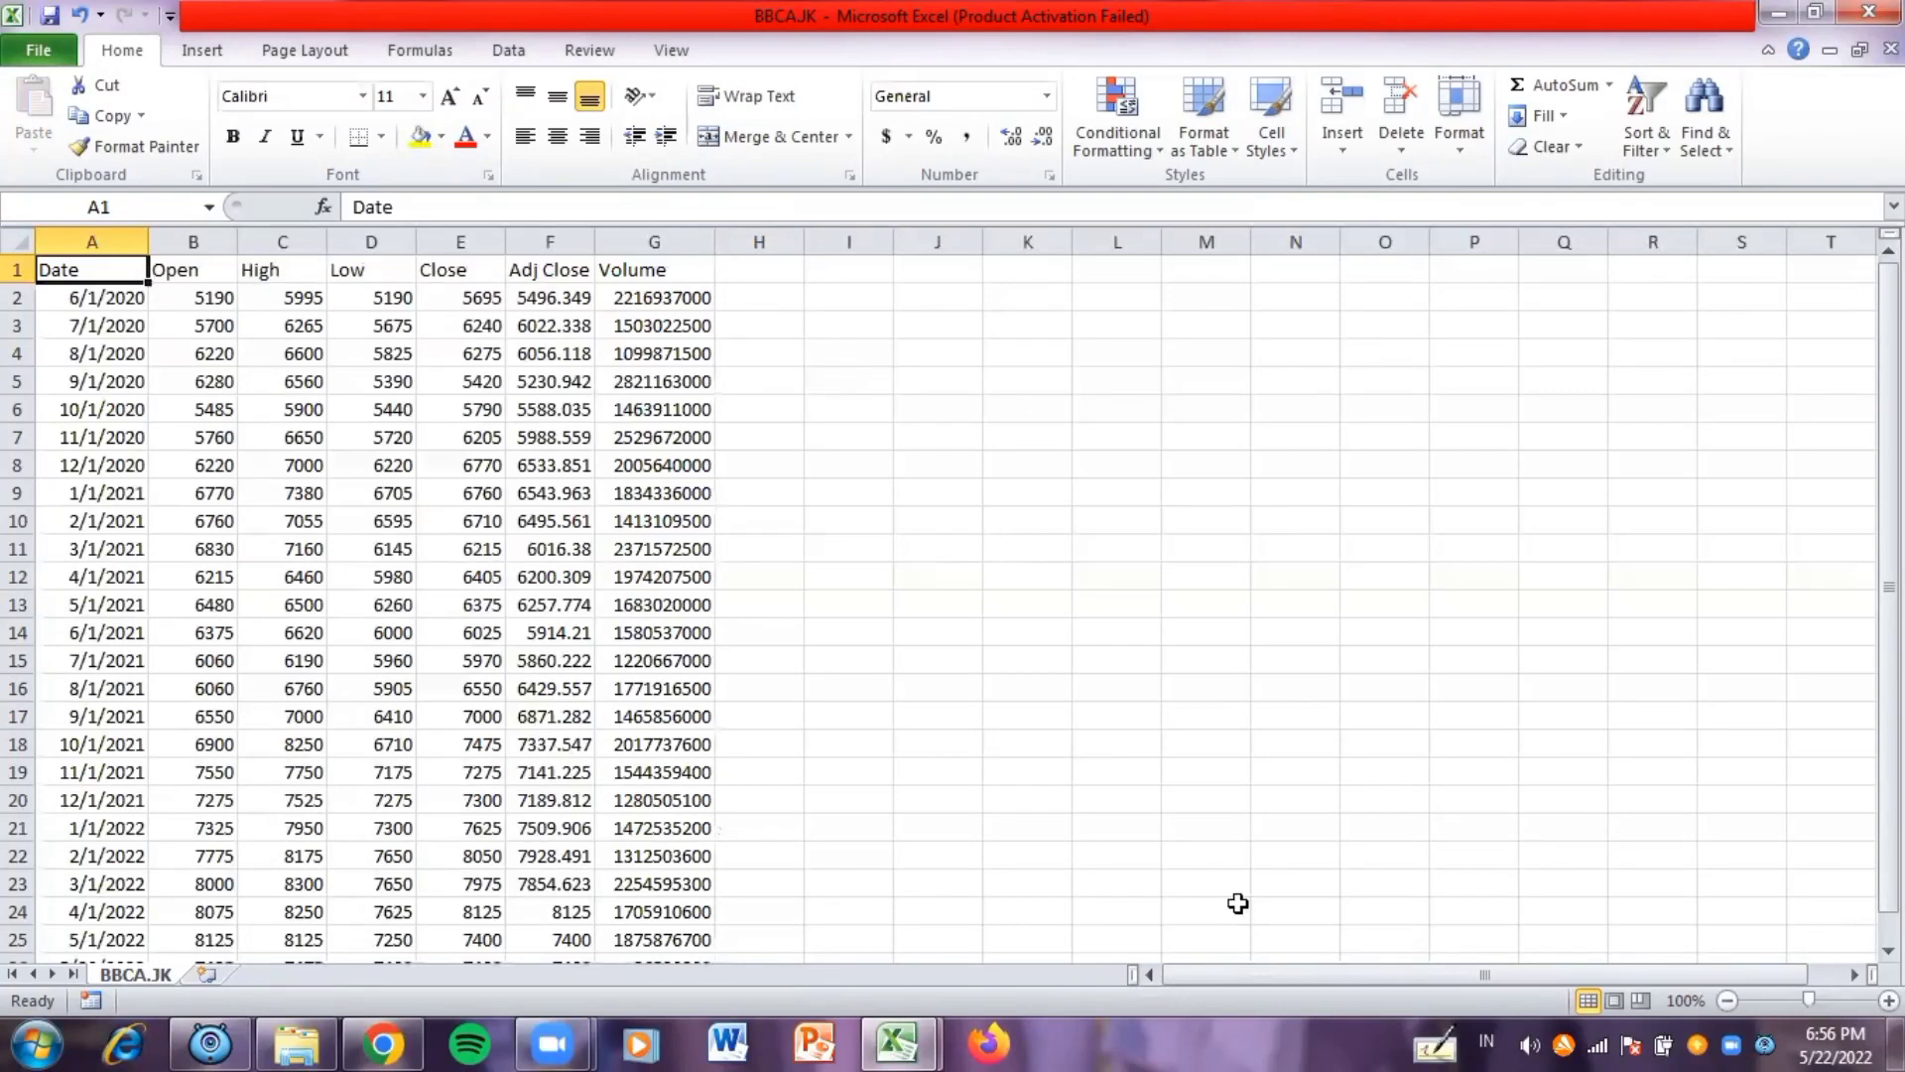
pyautogui.moveTo(40, 286); pyautogui.dragTo(99, 276)
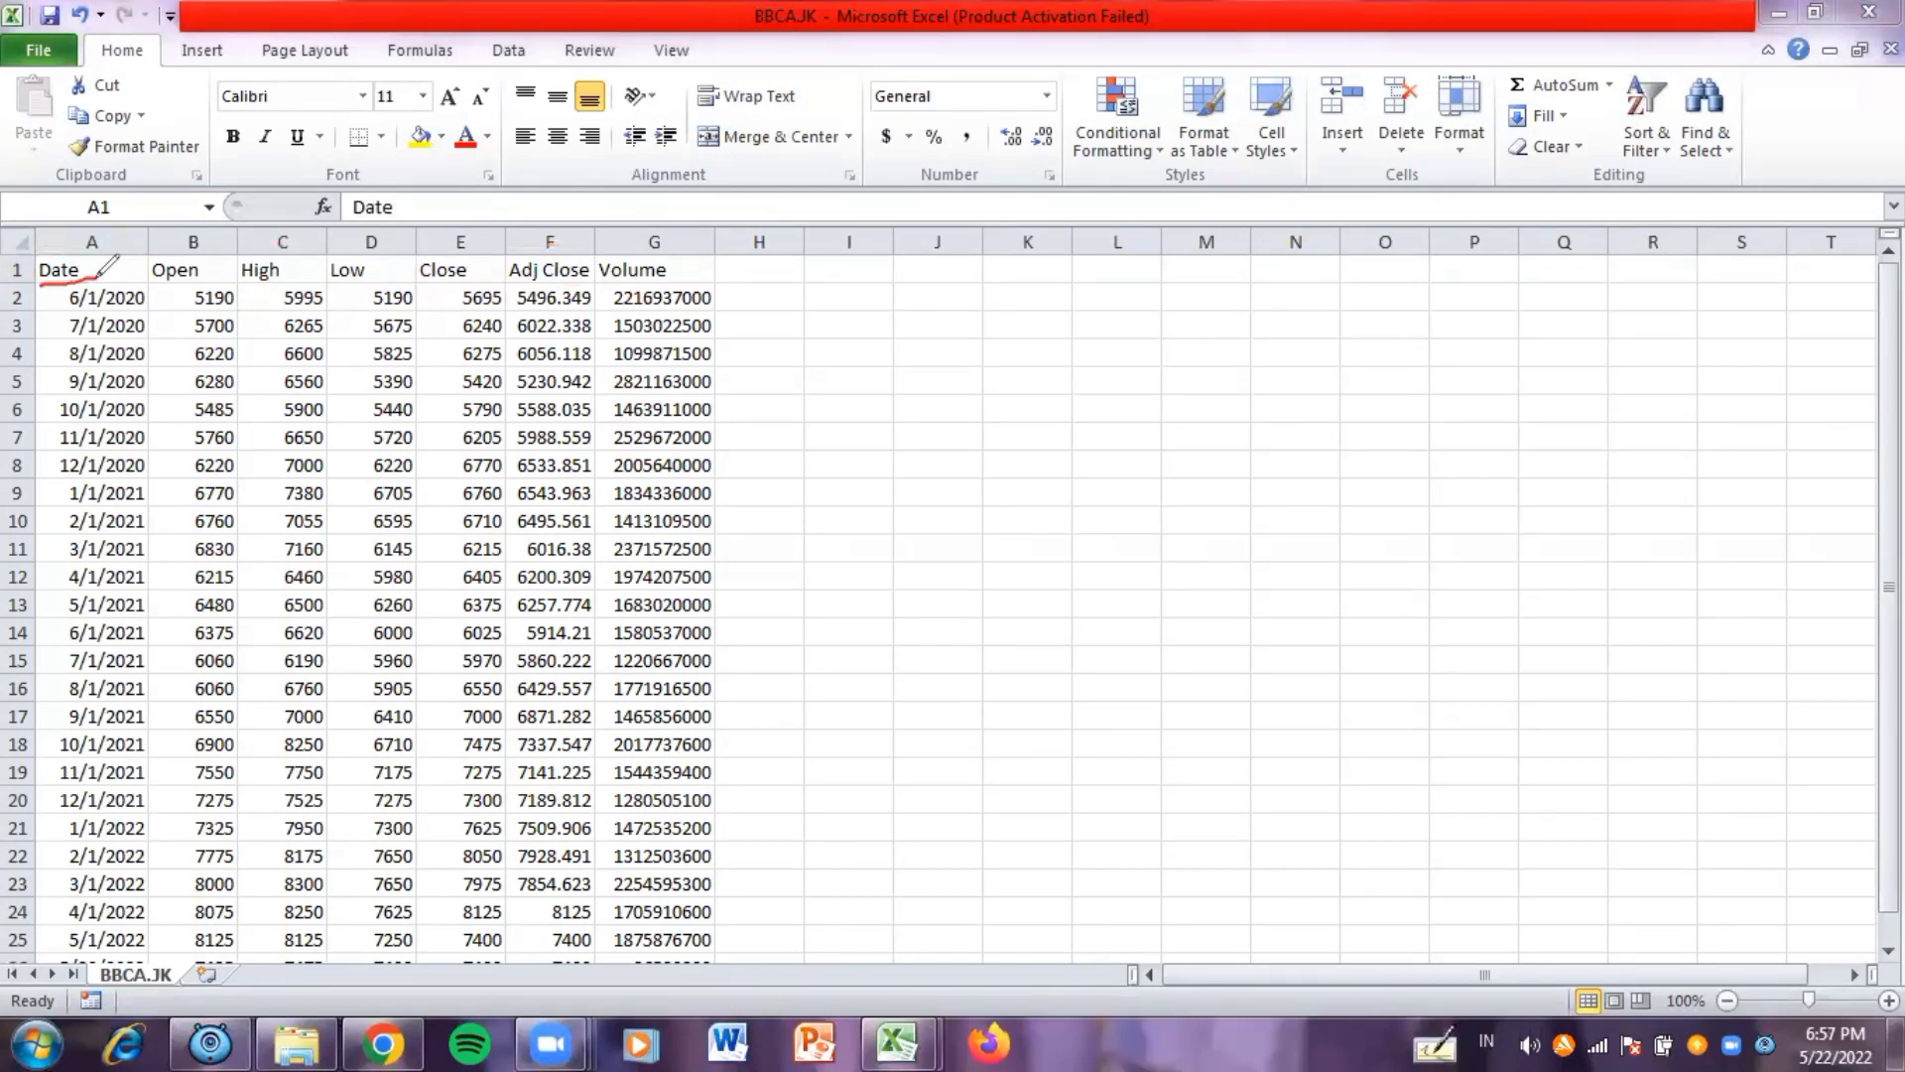
pyautogui.moveTo(156, 286); pyautogui.dragTo(593, 284)
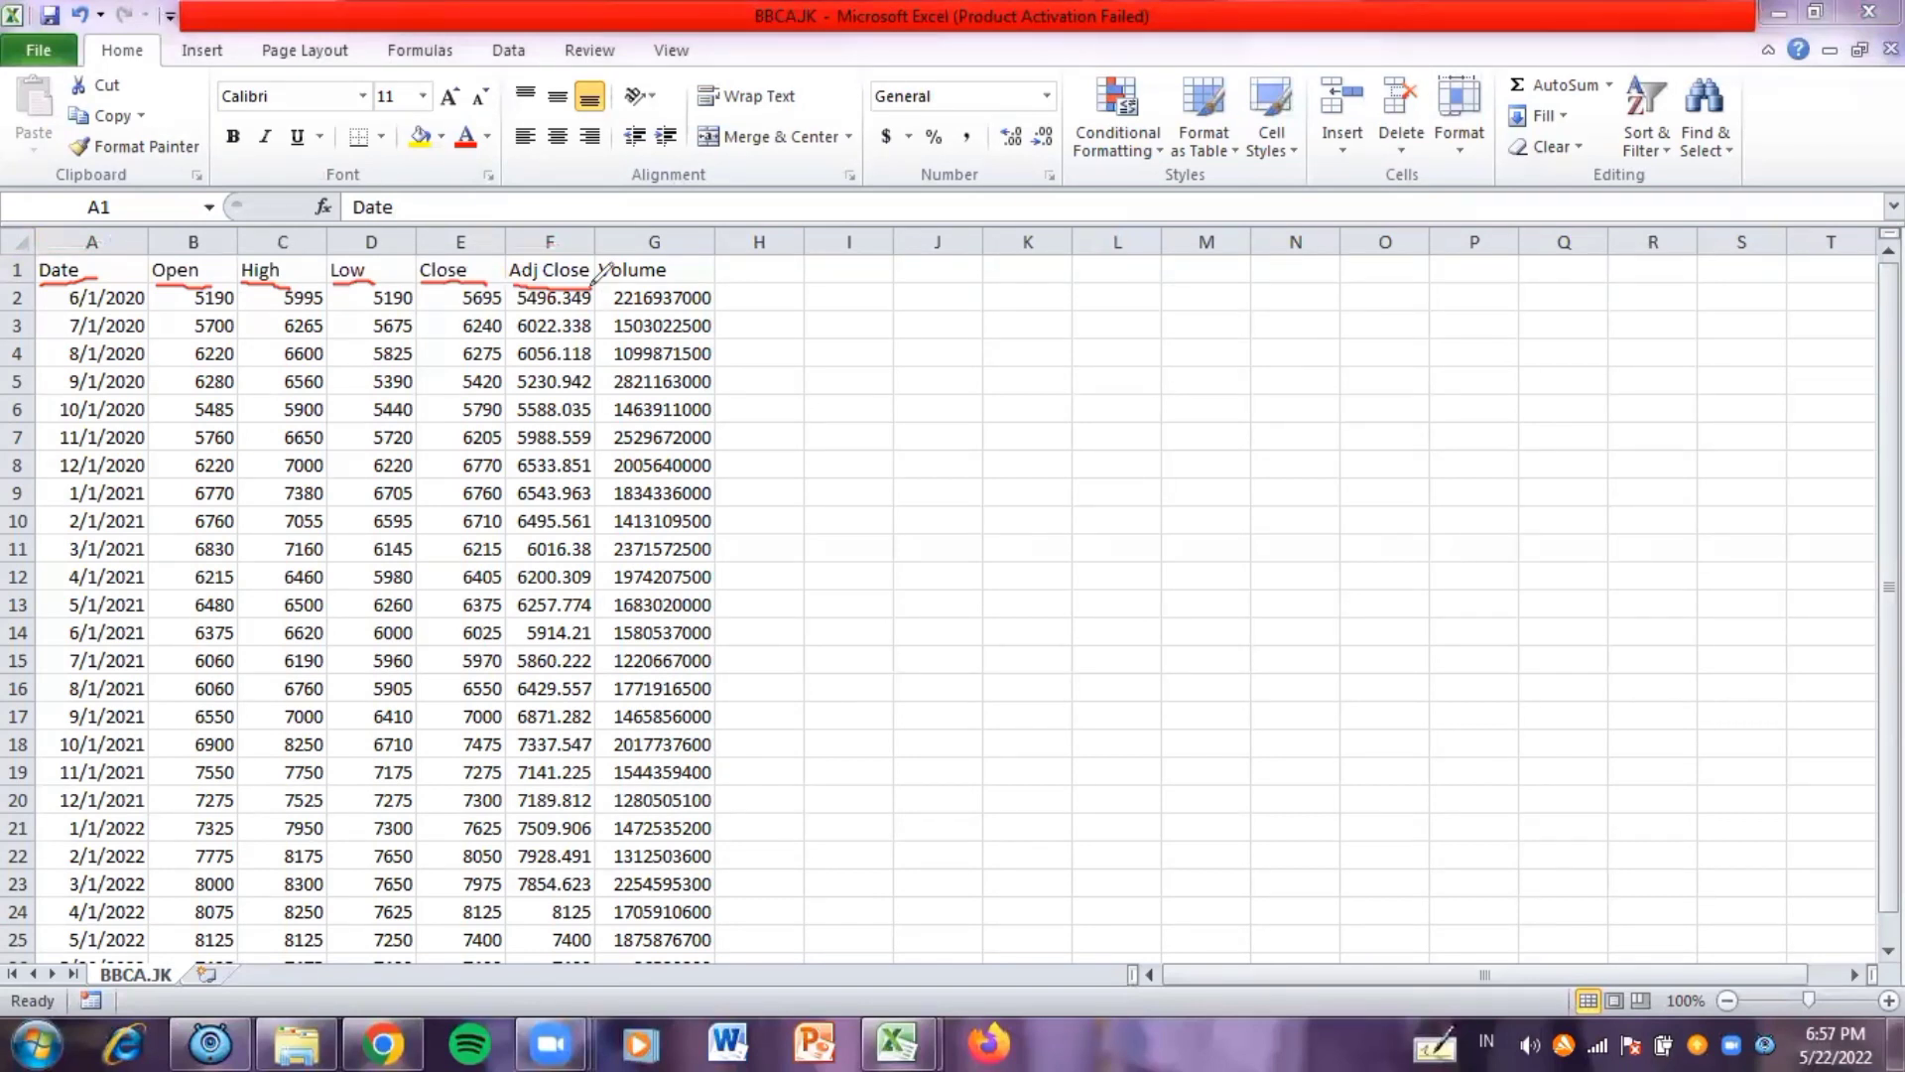
pyautogui.moveTo(598, 284); pyautogui.dragTo(683, 282)
pyautogui.click(1283, 241)
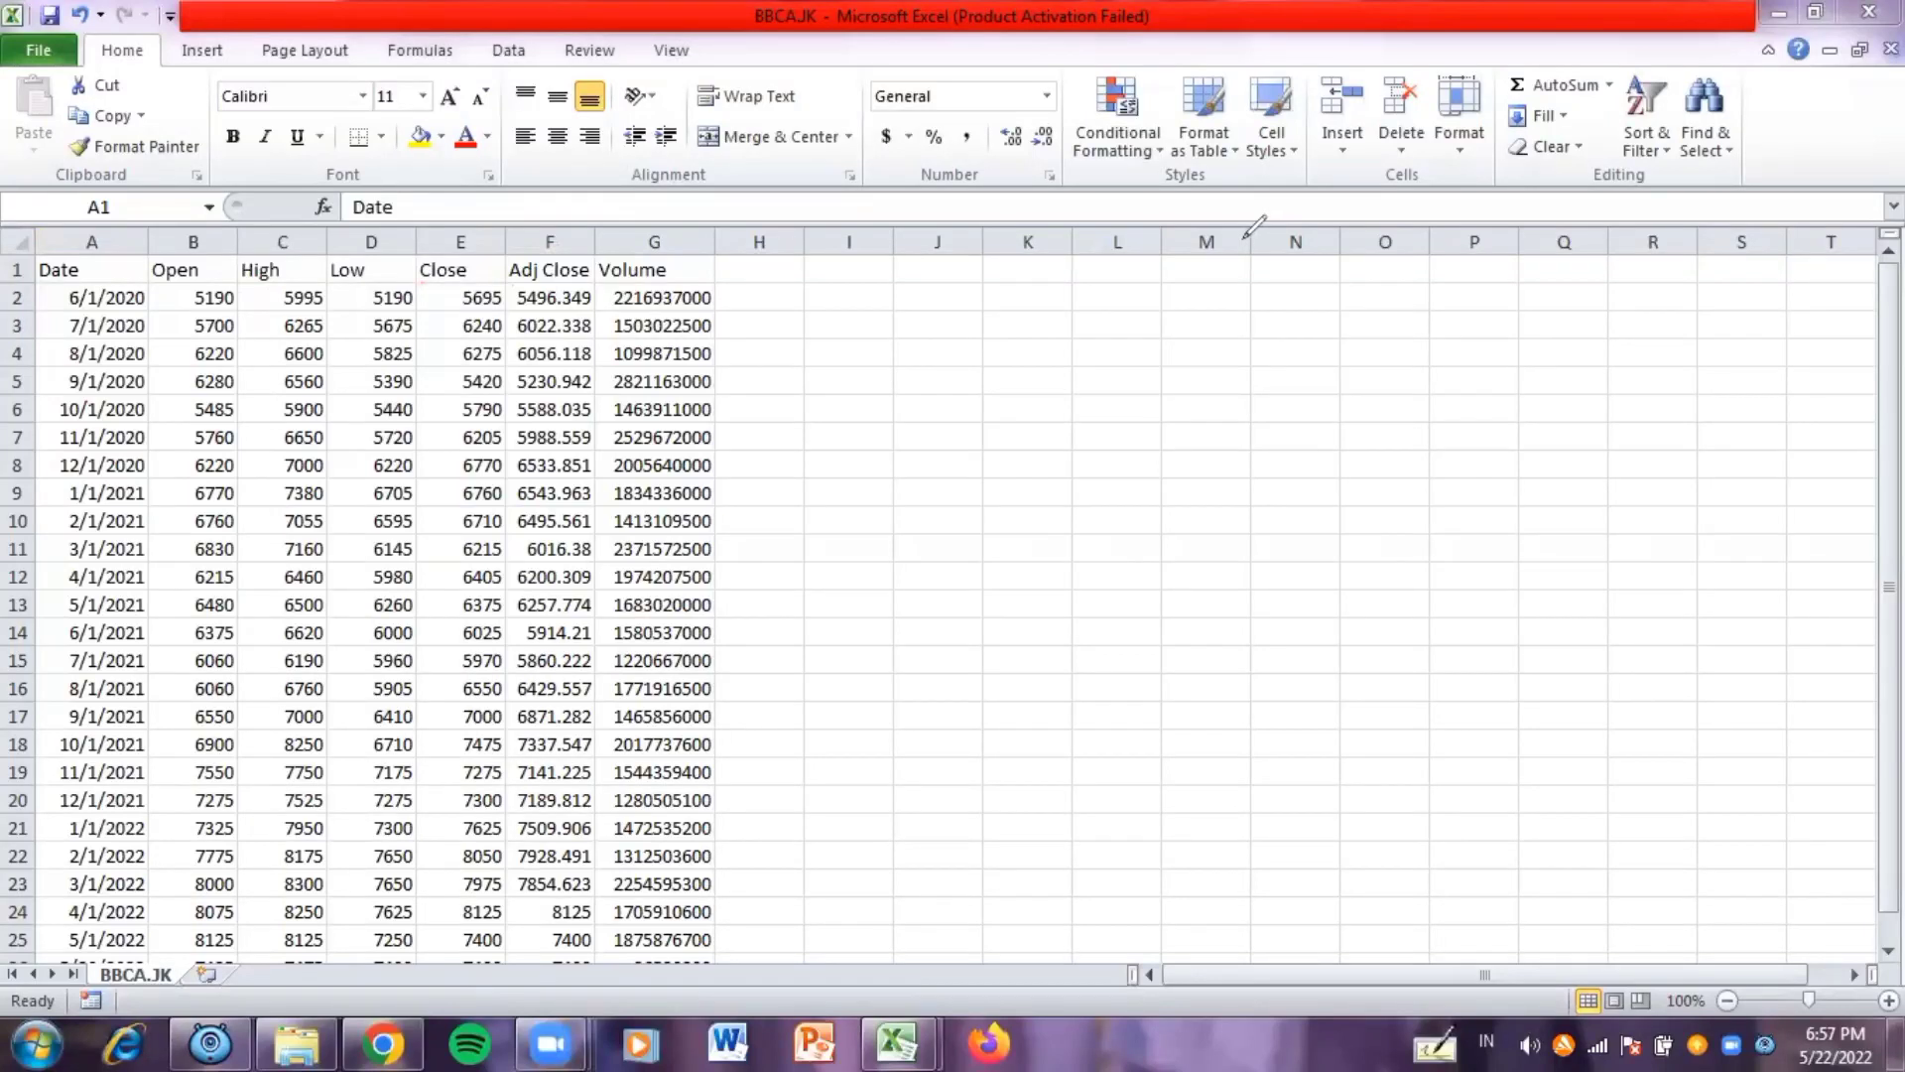
pyautogui.moveTo(88, 250); pyautogui.dragTo(35, 264)
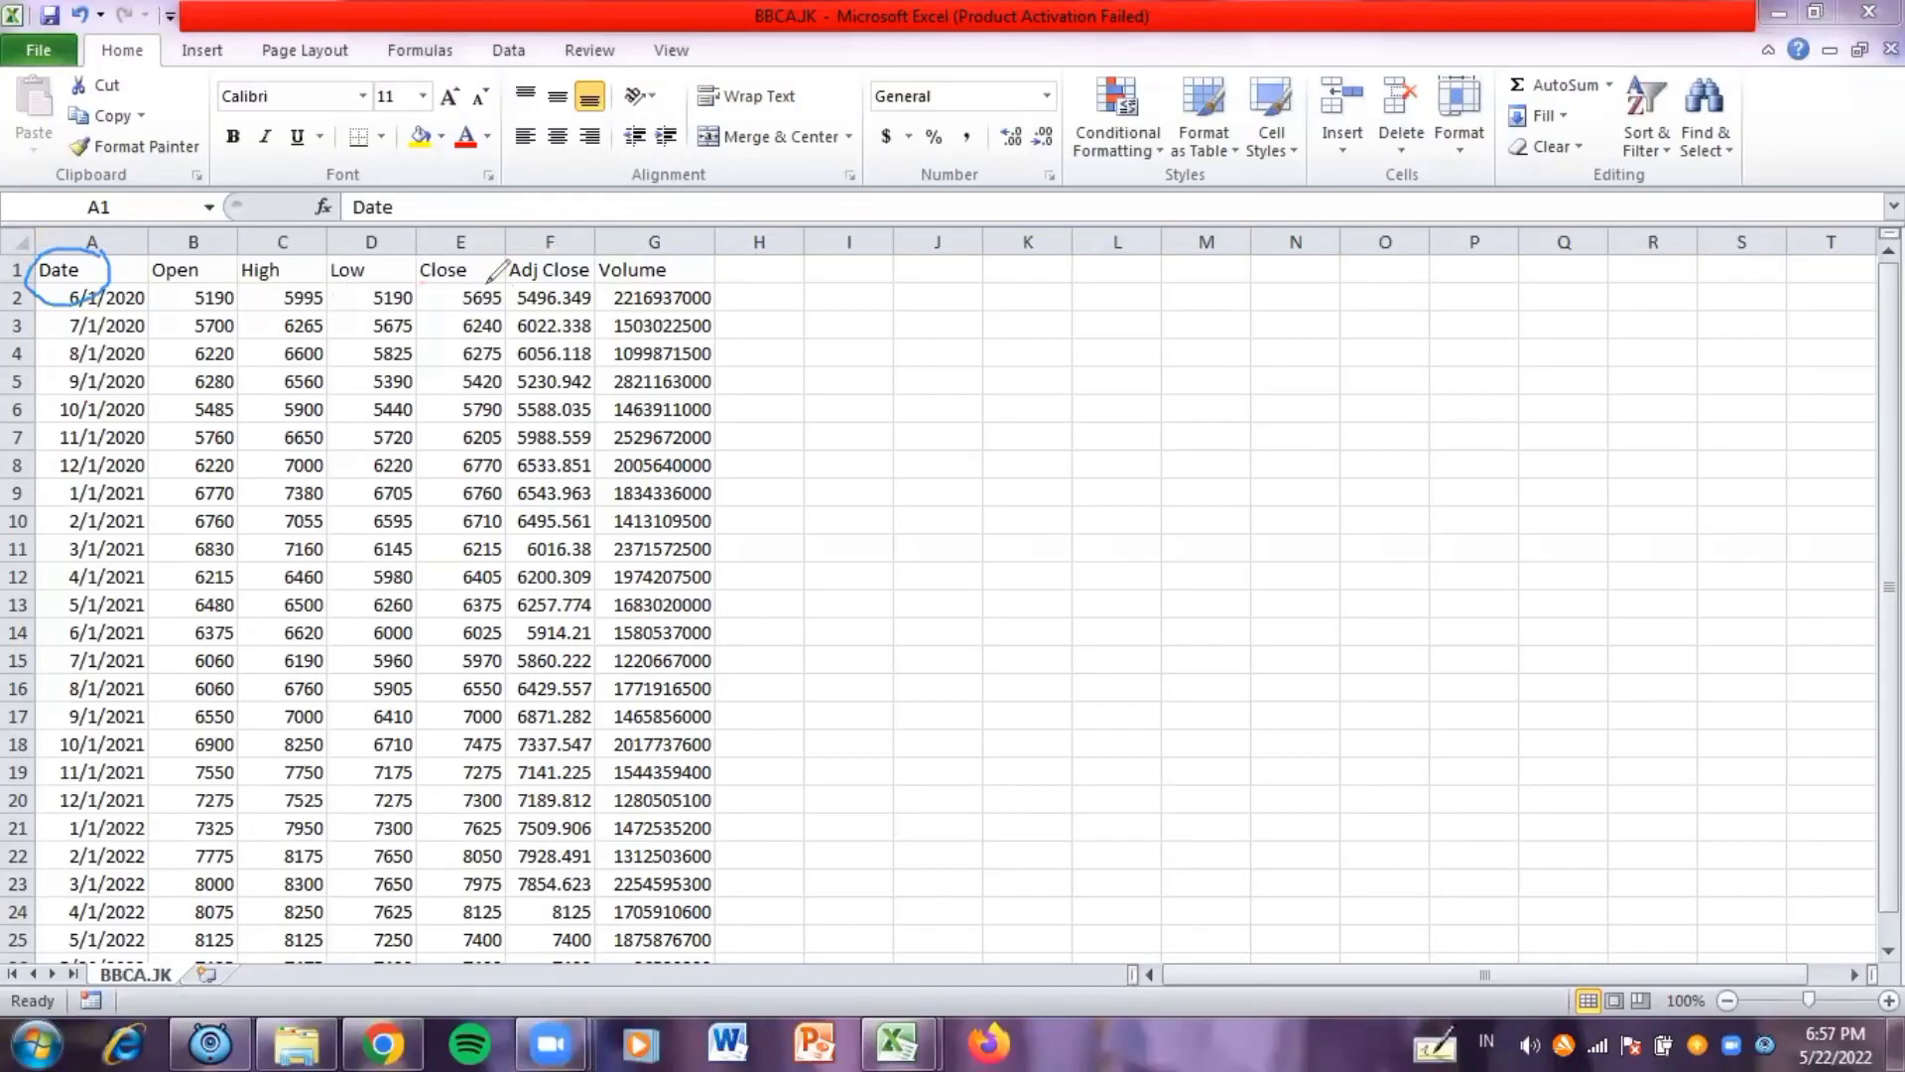
pyautogui.moveTo(442, 250); pyautogui.dragTo(484, 260)
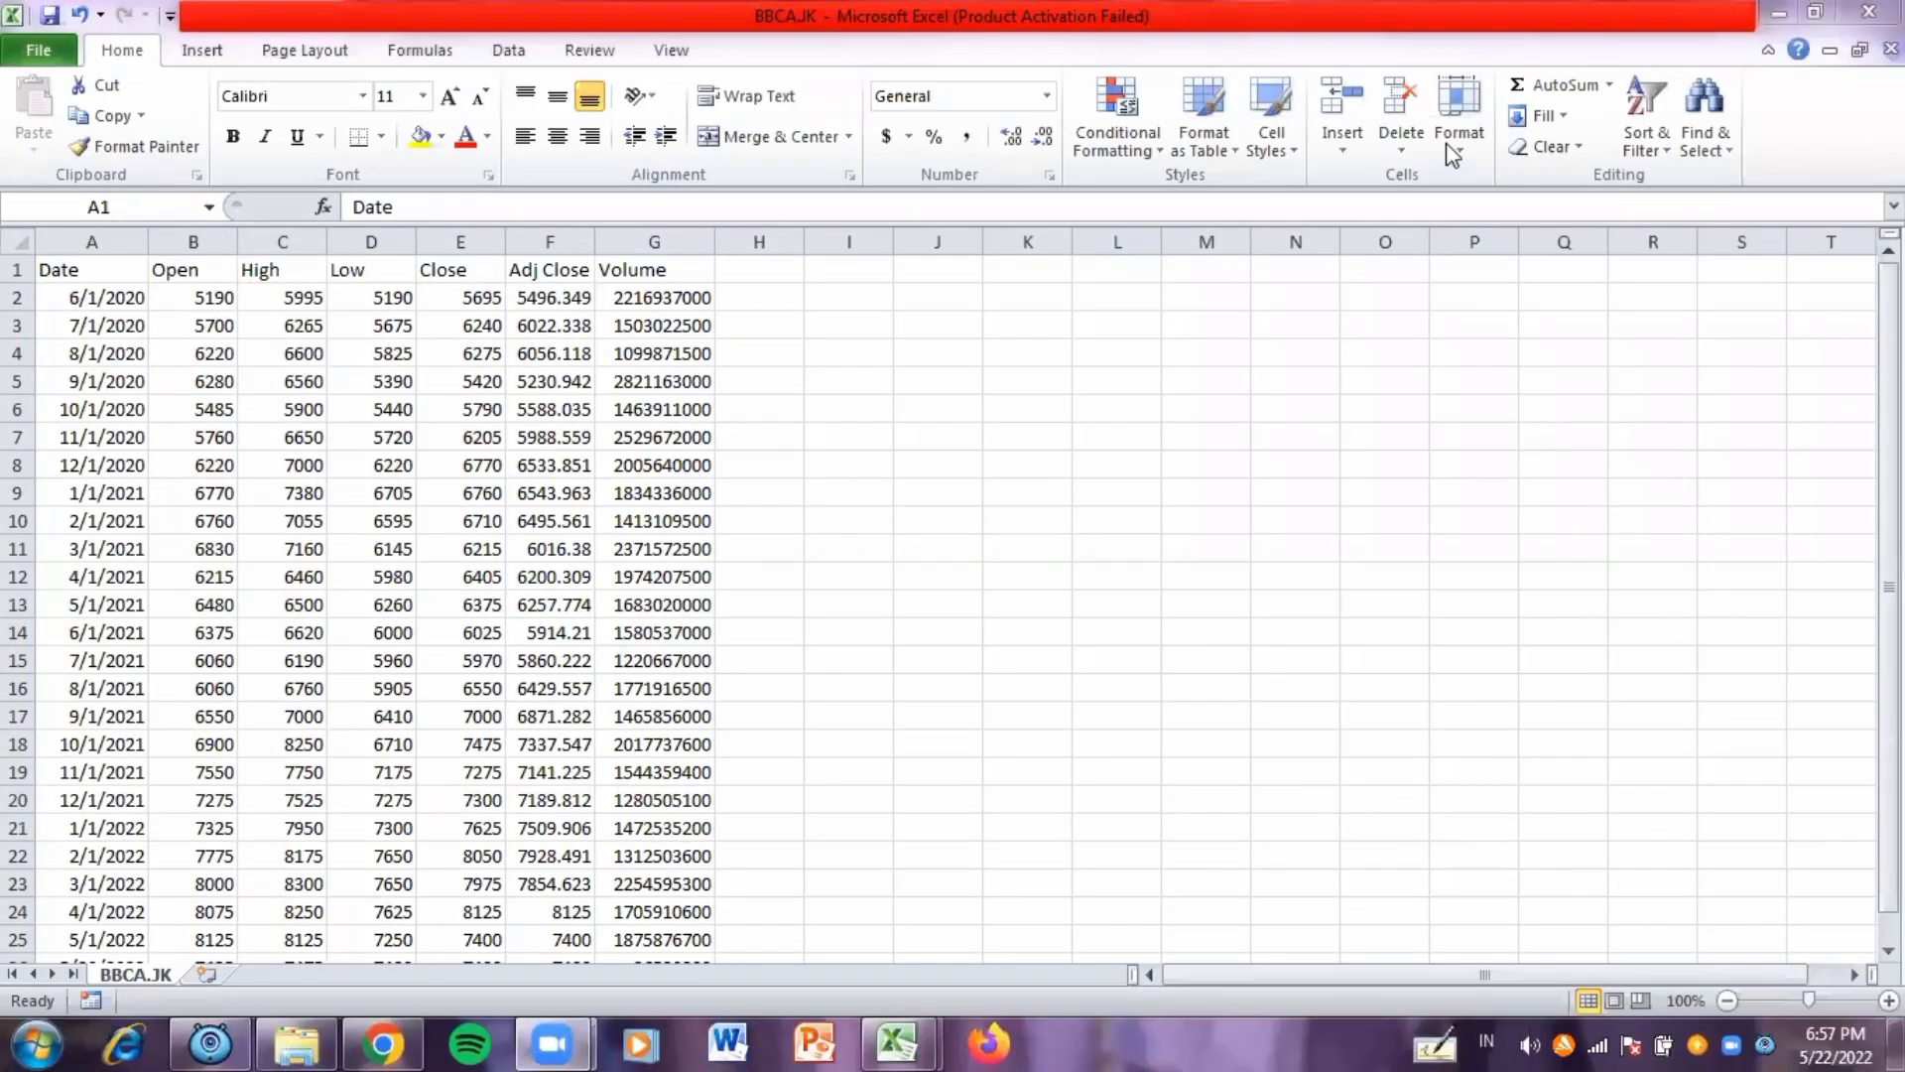
# - Insert a new worksheet and copy the BBCA.JK sheet's Date column with its header into column A, widened to show full dates
pyautogui.click(204, 975)
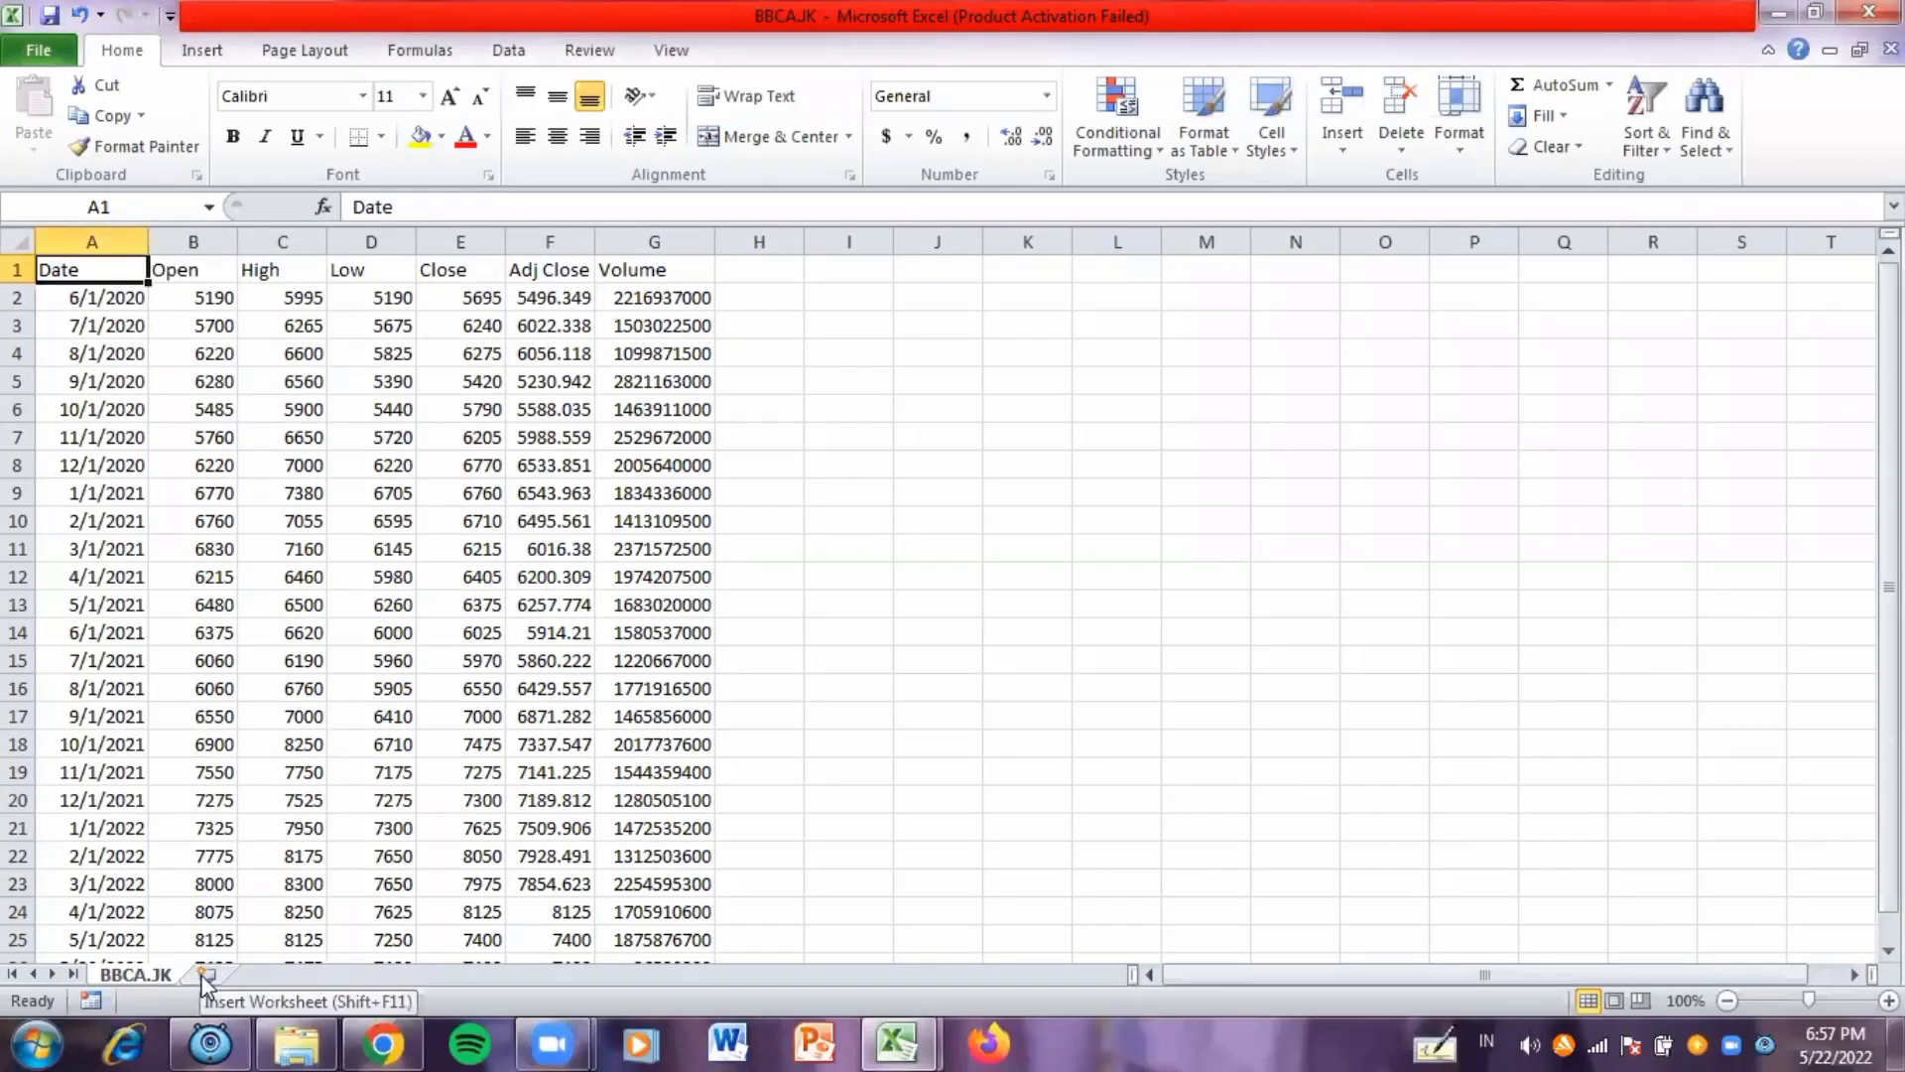
pyautogui.click(206, 975)
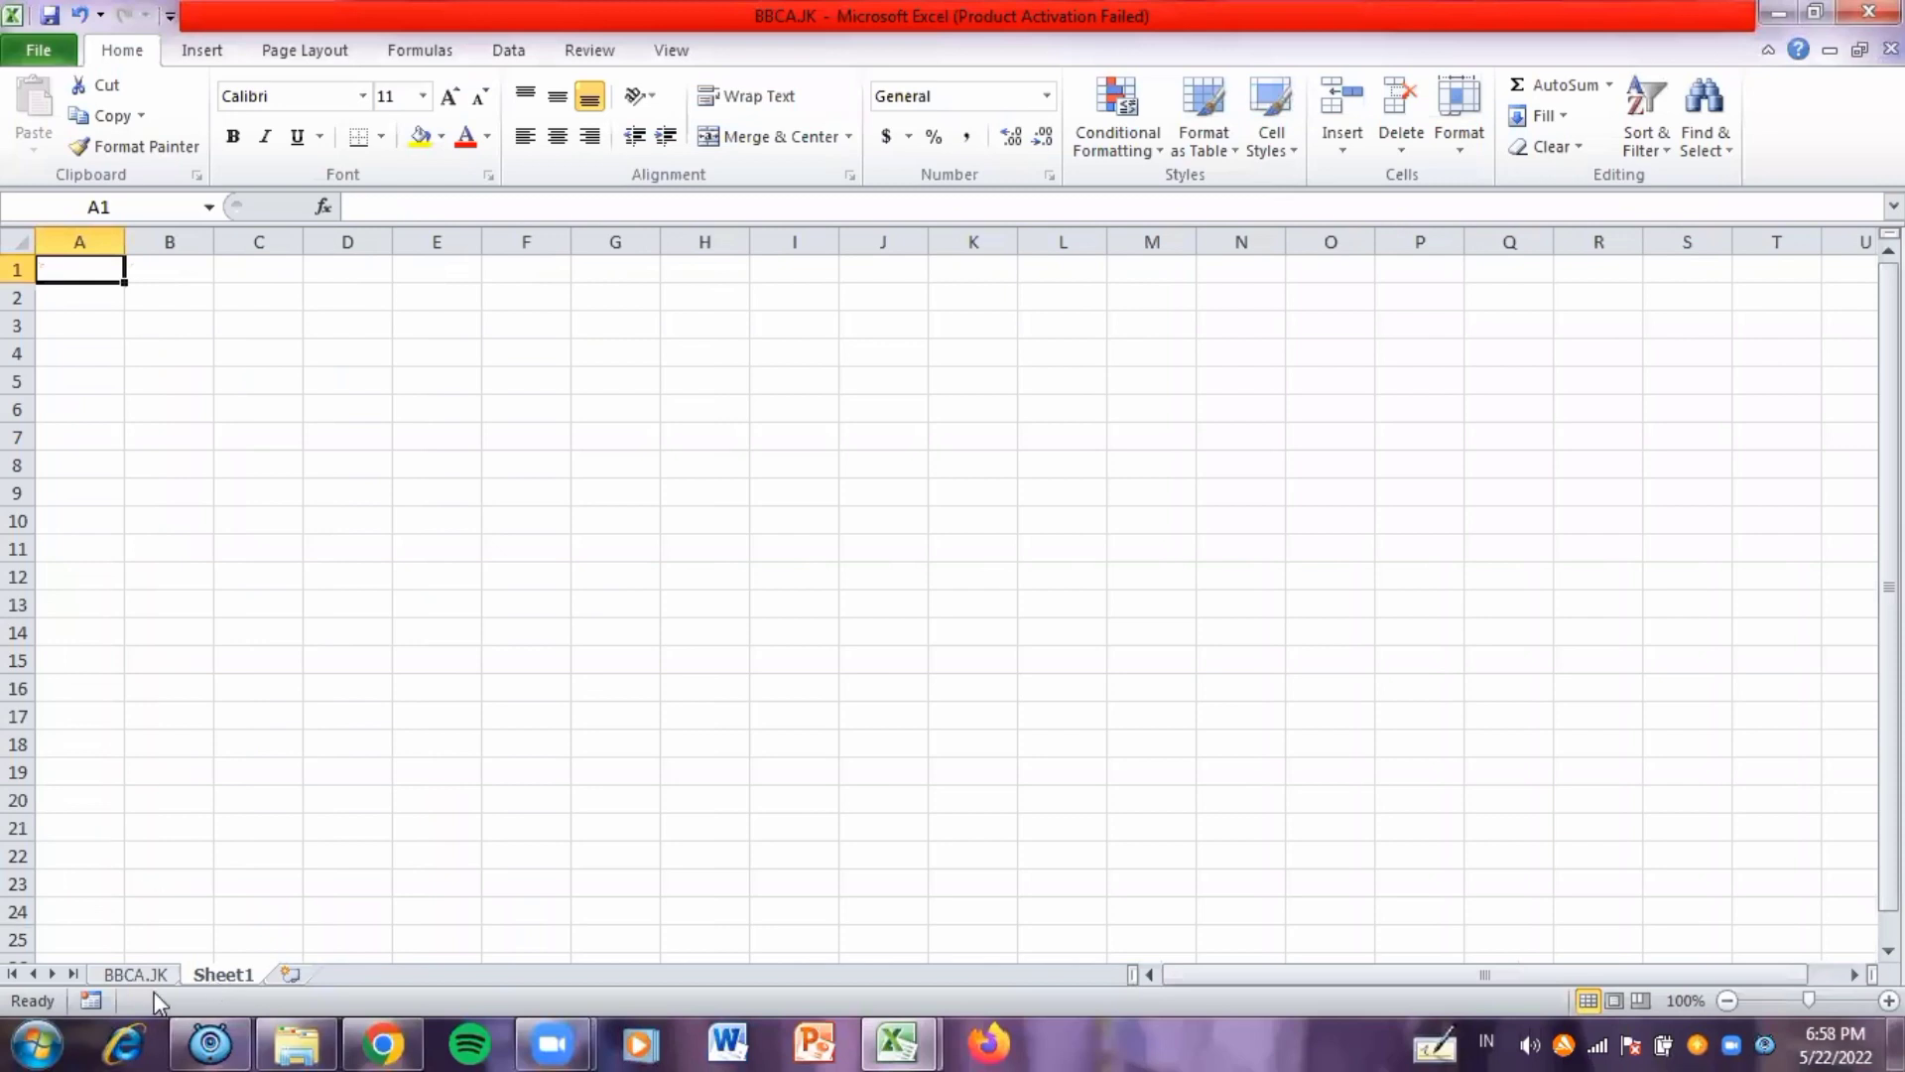
pyautogui.click(144, 975)
pyautogui.moveTo(79, 269); pyautogui.dragTo(104, 928)
pyautogui.hotkey('ctrl', 'c')
pyautogui.click(220, 976)
pyautogui.moveTo(80, 270); pyautogui.dragTo(109, 953)
pyautogui.hotkey('ctrl', 'v')
pyautogui.moveTo(124, 243); pyautogui.dragTo(140, 243)
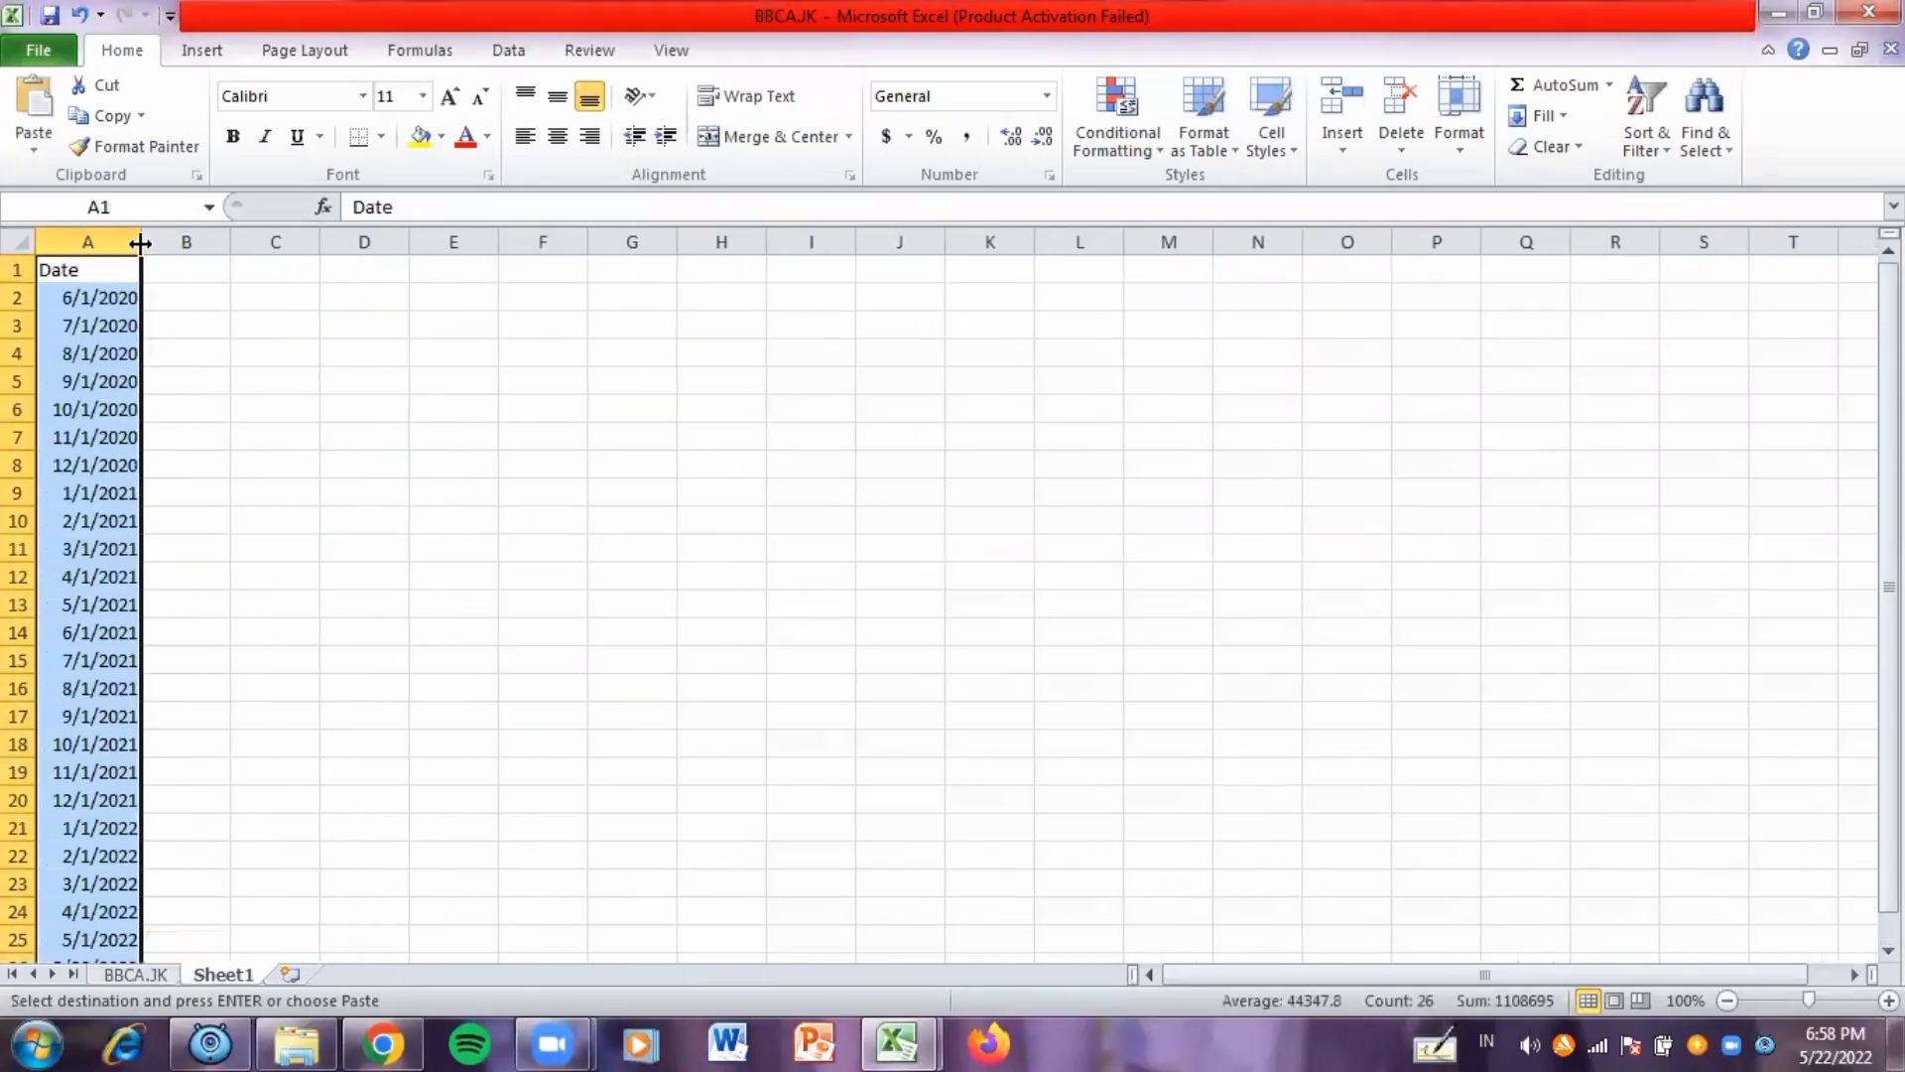
# - Copy the BBCA.JK sheet's Close column with its header into column B of Sheet1
pyautogui.click(149, 977)
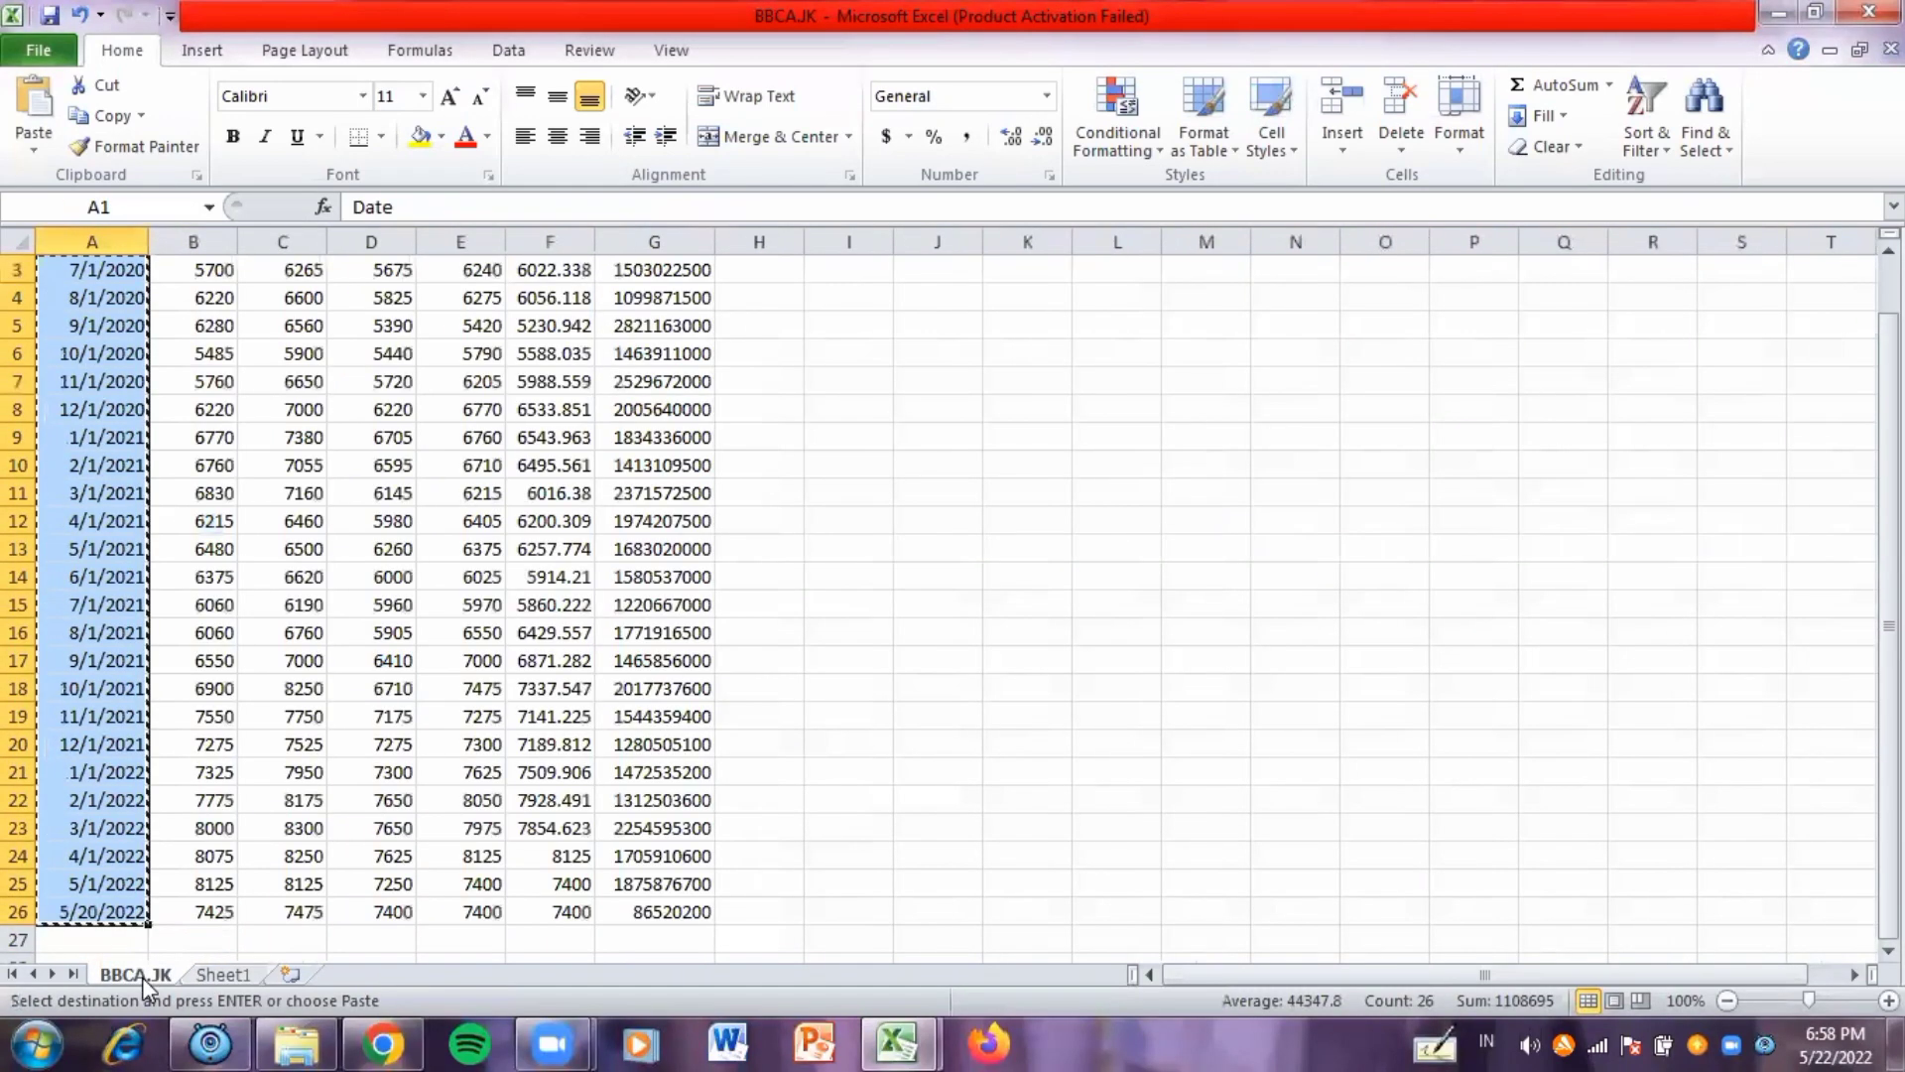
pyautogui.moveTo(448, 270); pyautogui.dragTo(459, 915)
pyautogui.hotkey('ctrl', 'c')
pyautogui.click(224, 975)
pyautogui.moveTo(186, 268); pyautogui.dragTo(197, 920)
pyautogui.hotkey('ctrl', 'v')
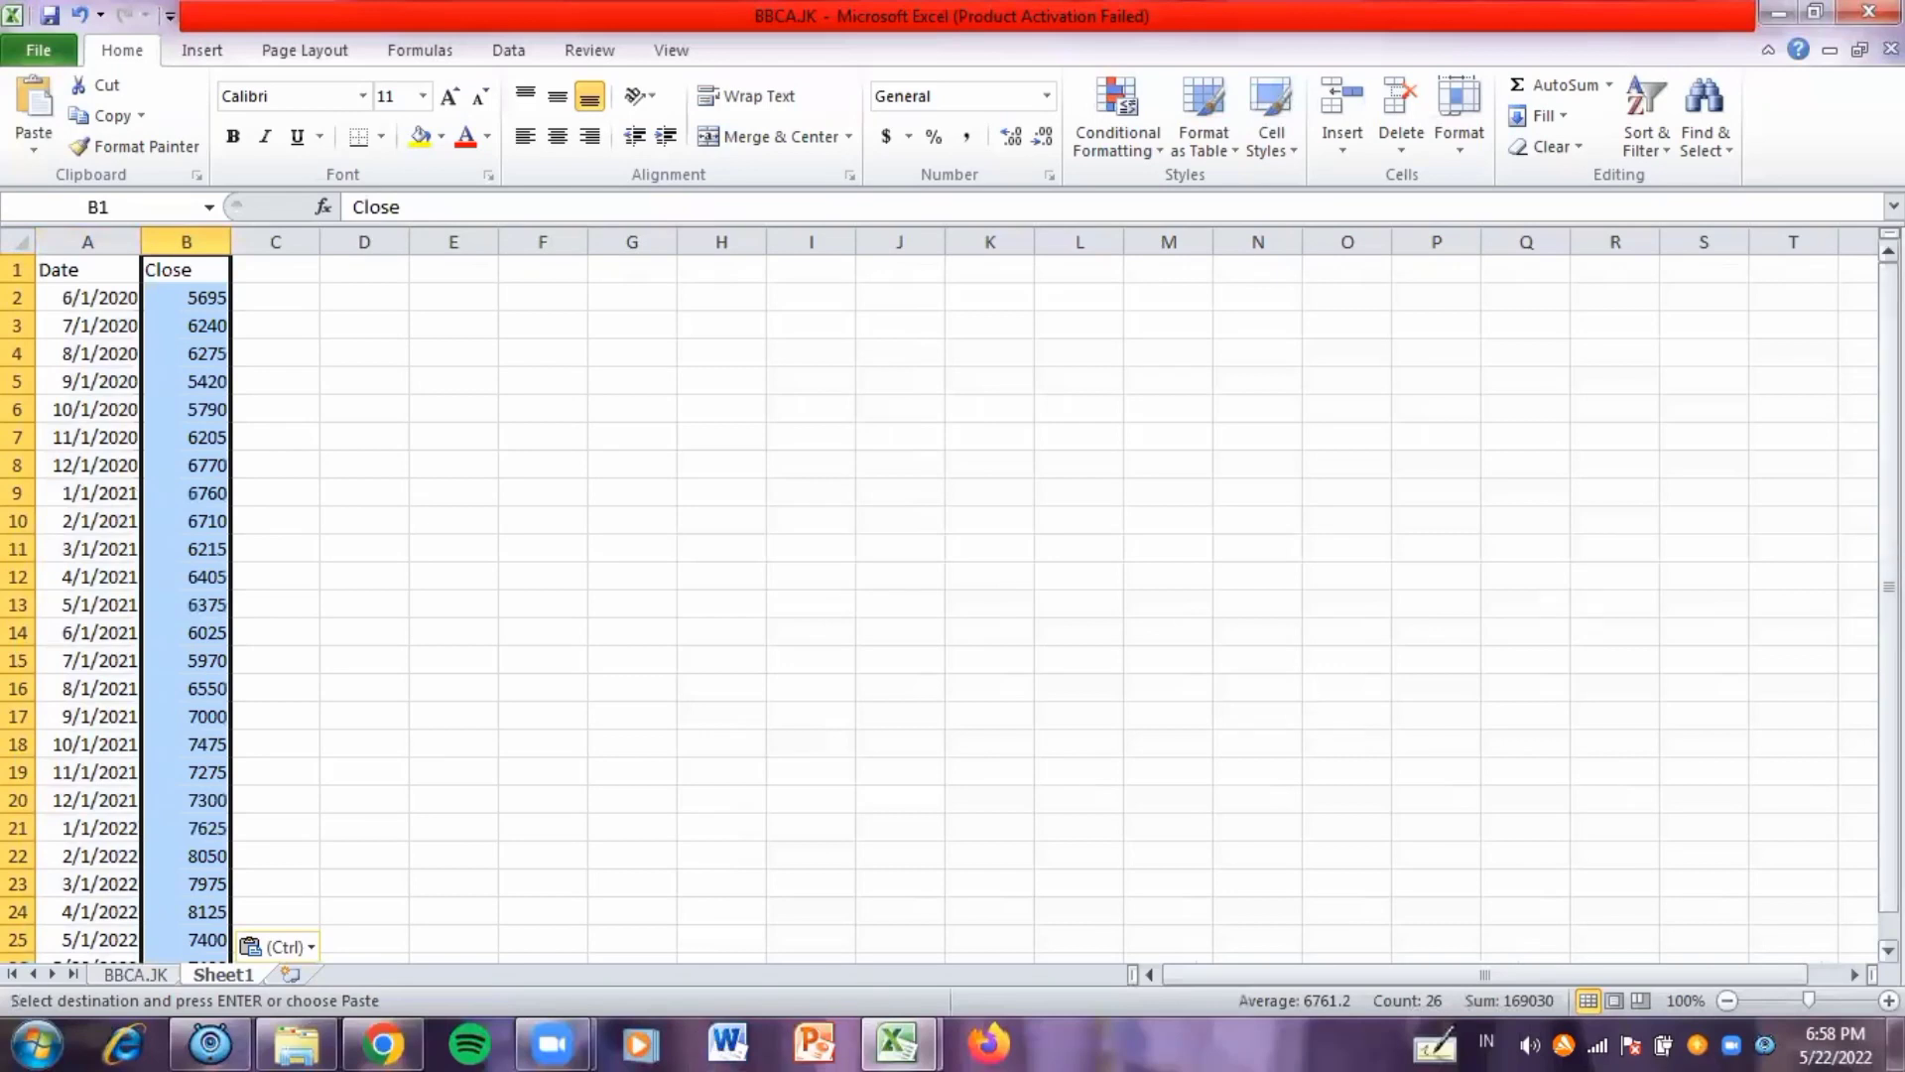
# - Rename the header in cell B1 of Sheet1 to BBCA
pyautogui.click(199, 271)
pyautogui.press('BackSpace')
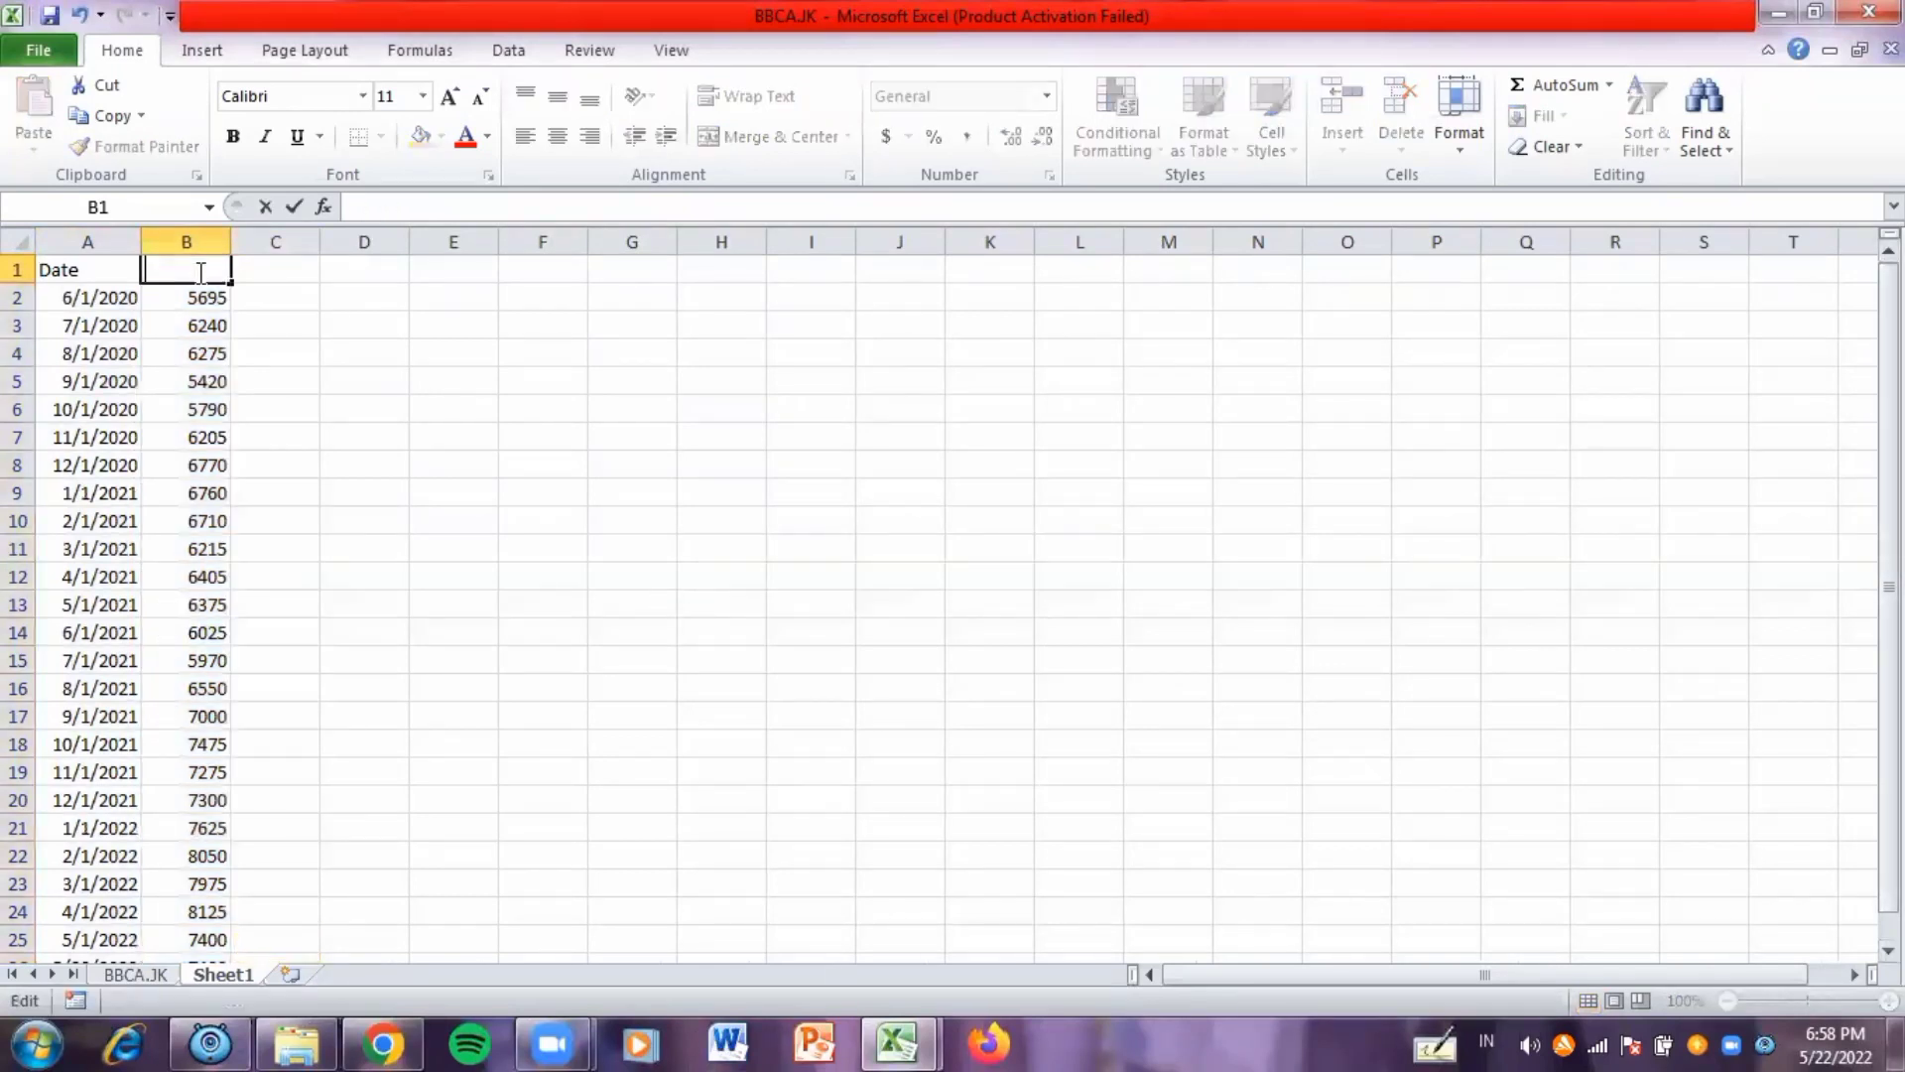
pyautogui.write('BBCA')
pyautogui.click(260, 290)
# - Open the downloaded BMRI.JK.csv from the browser in Excel and widen the Date and Volume columns to fit their contents
pyautogui.click(895, 1042)
pyautogui.click(883, 1030)
pyautogui.click(878, 1029)
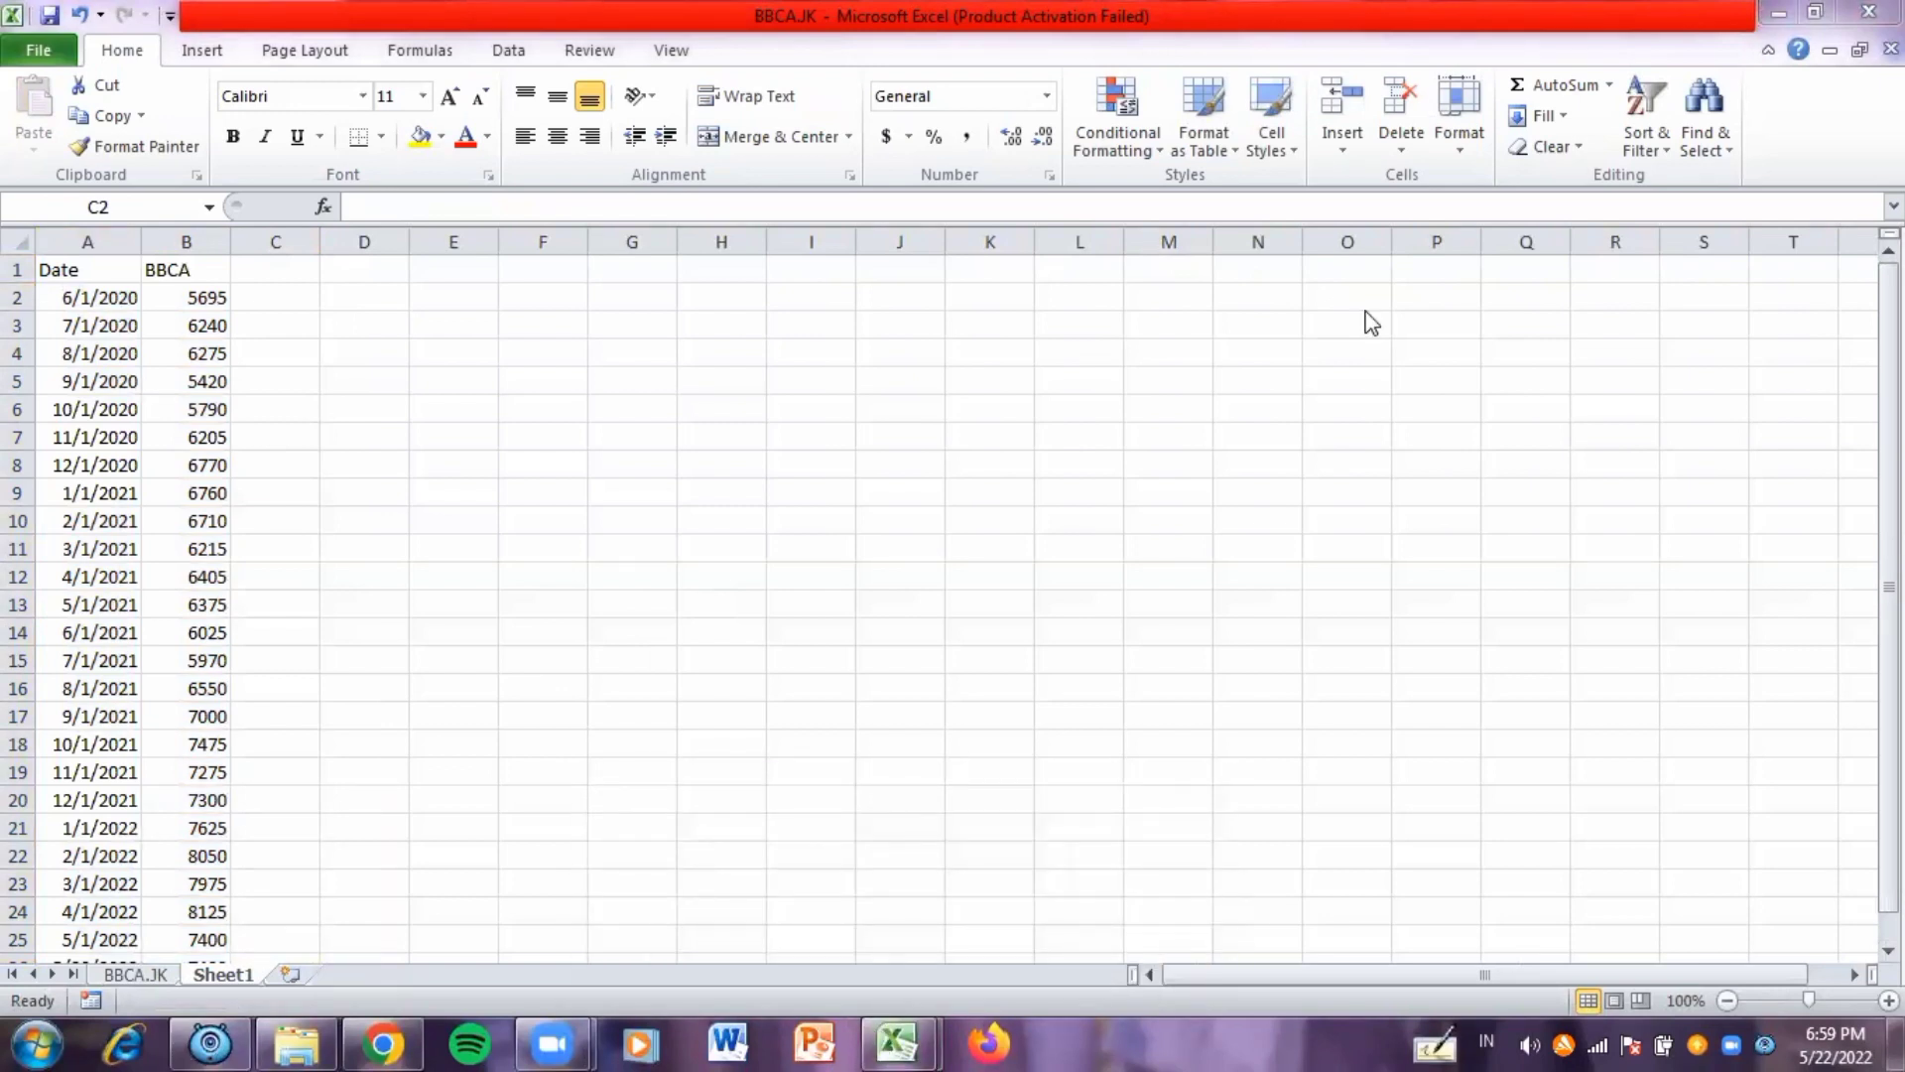
pyautogui.click(385, 1042)
pyautogui.click(178, 966)
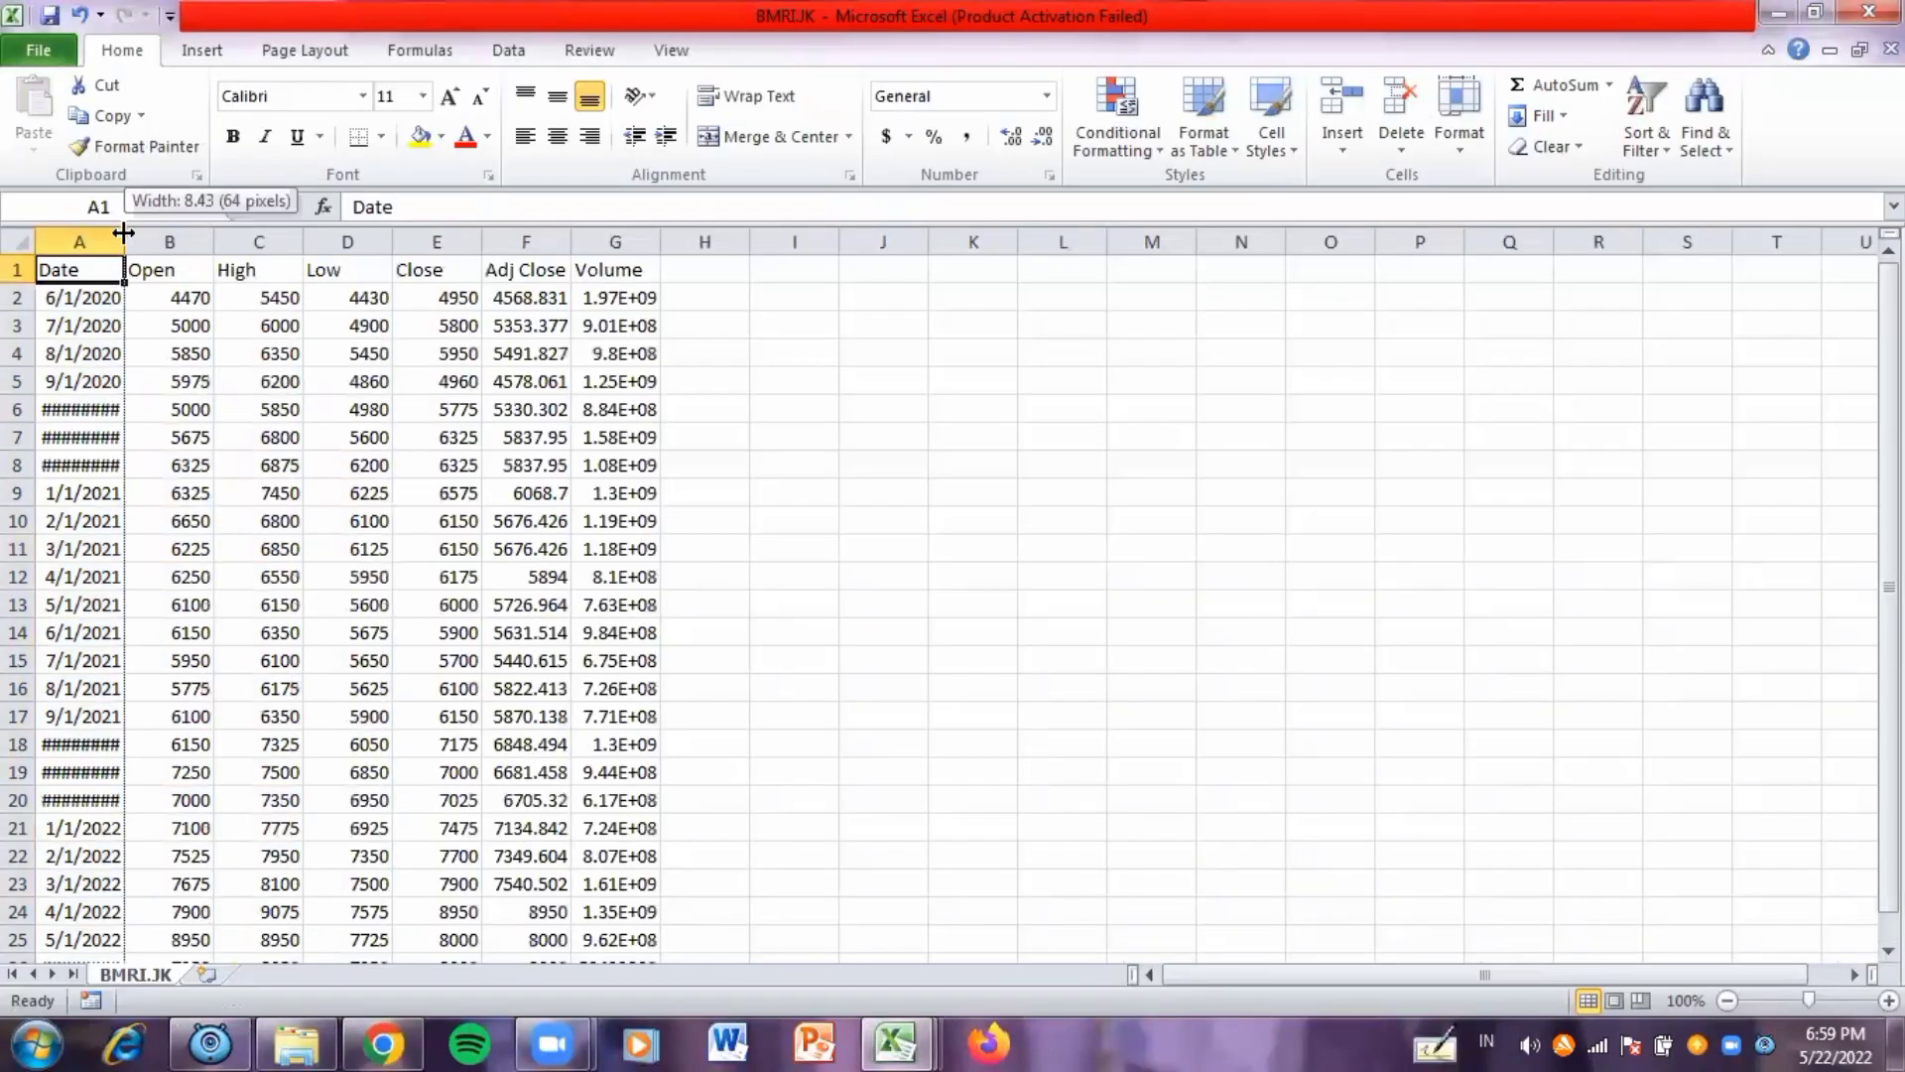
pyautogui.moveTo(129, 239); pyautogui.dragTo(147, 239)
pyautogui.moveTo(685, 242); pyautogui.dragTo(709, 249)
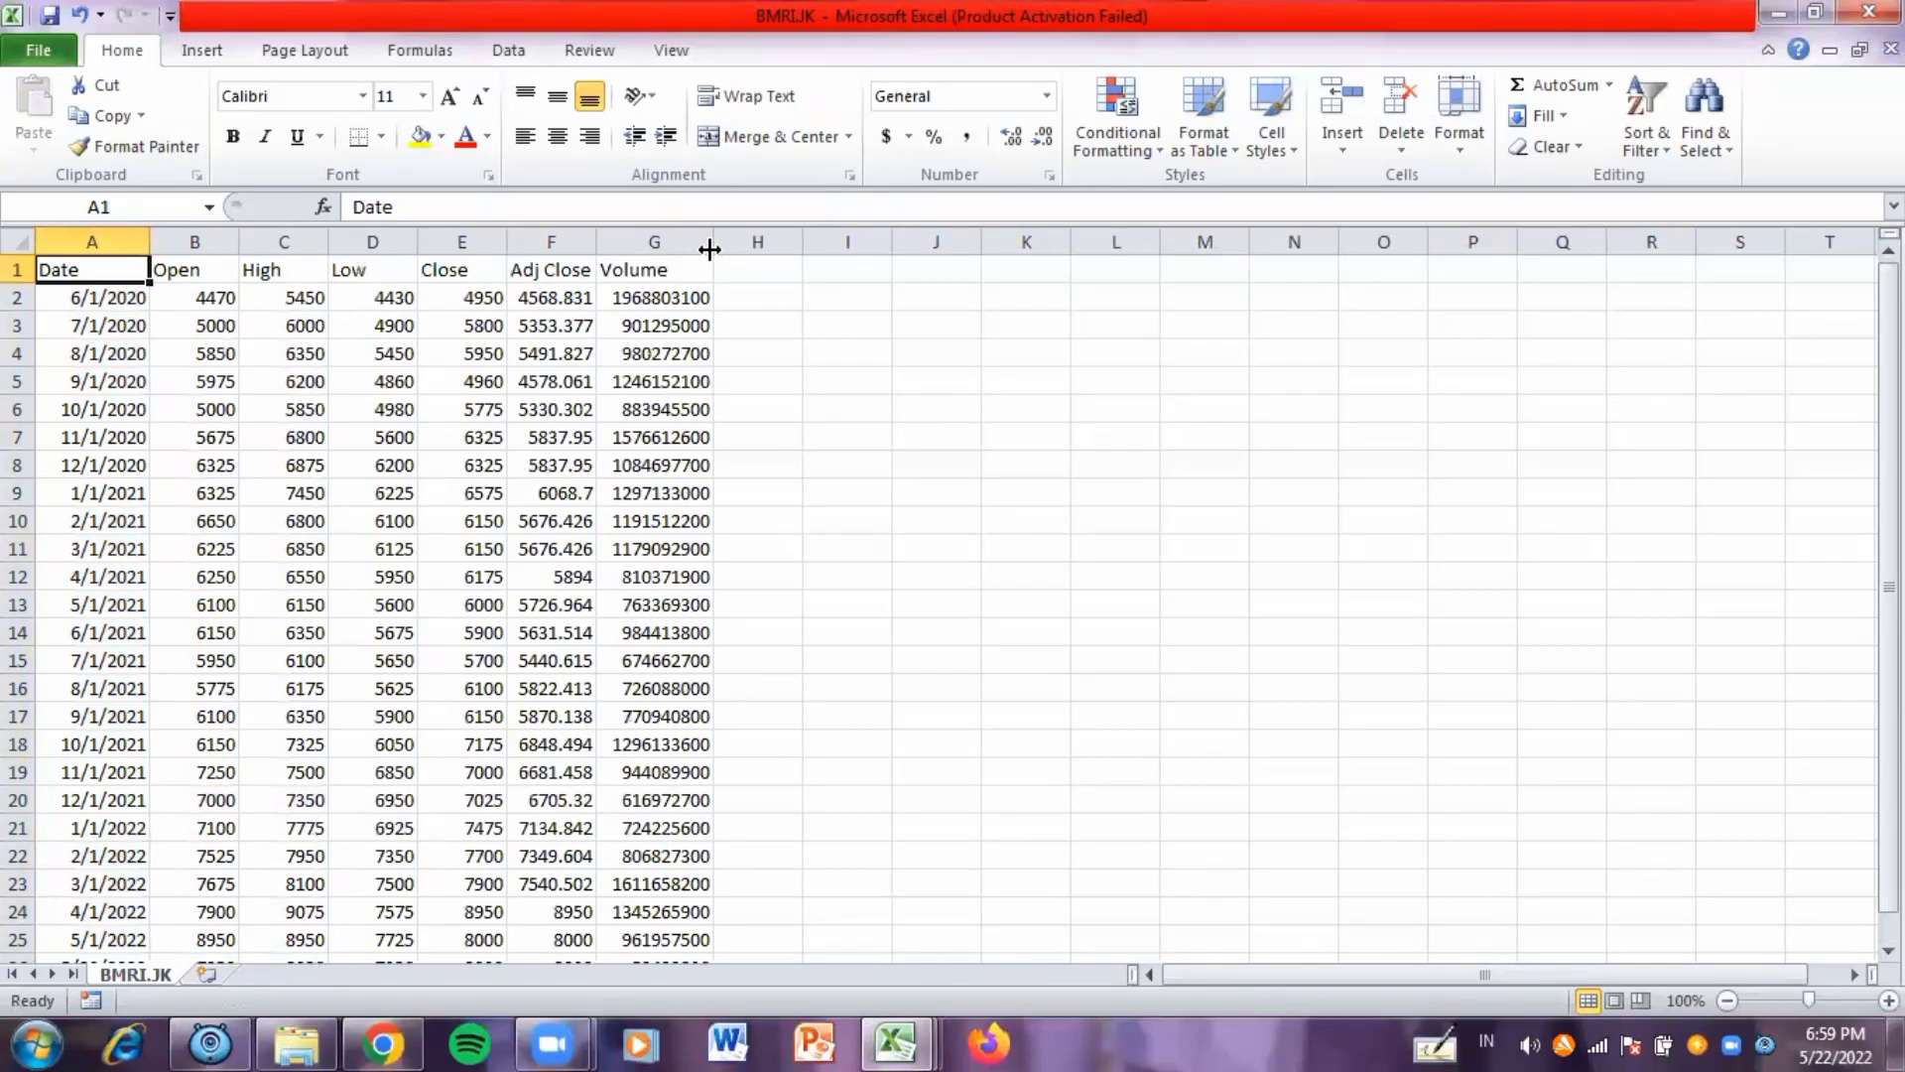
# - Copy the BMRI.JK Close column with its header into column C of Sheet1 in the BBCA.JK workbook
pyautogui.moveTo(466, 272); pyautogui.dragTo(474, 907)
pyautogui.hotkey('ctrl', 'c')
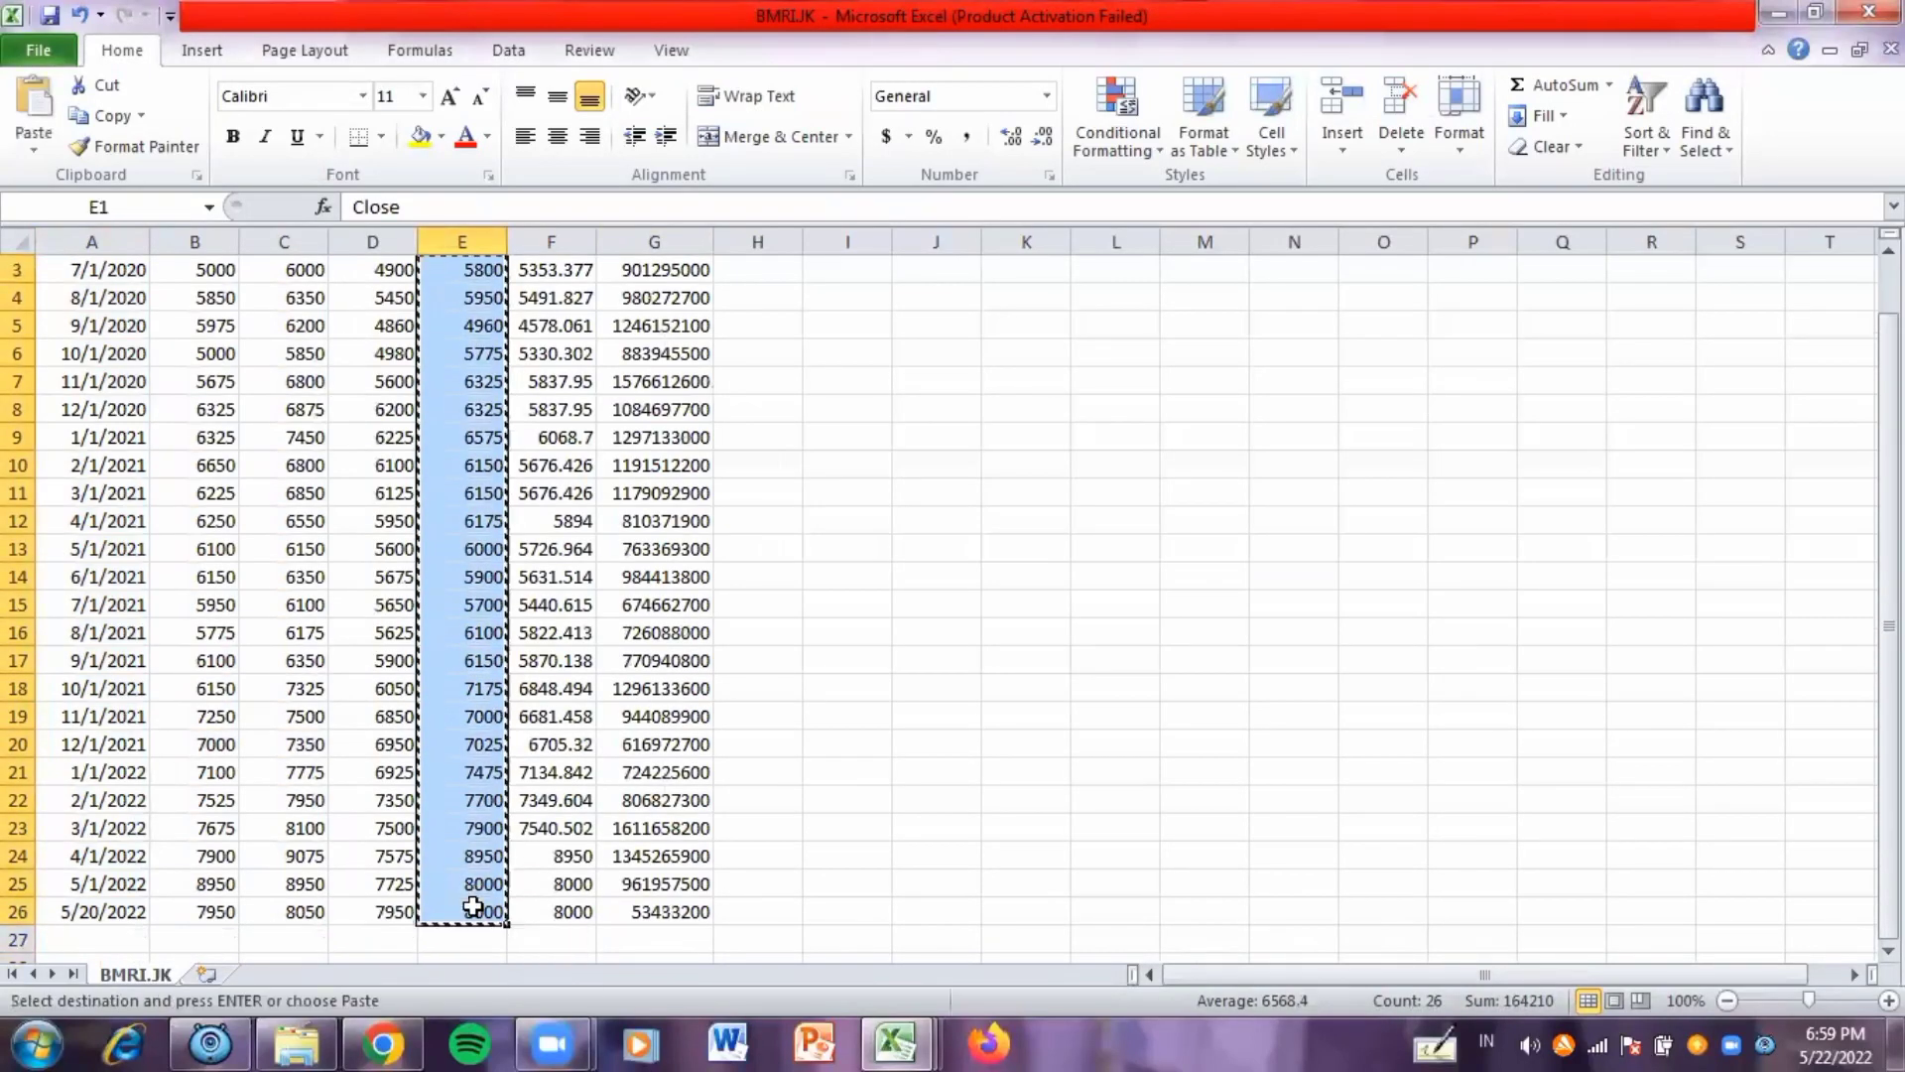
pyautogui.moveTo(893, 1041)
pyautogui.click(765, 921)
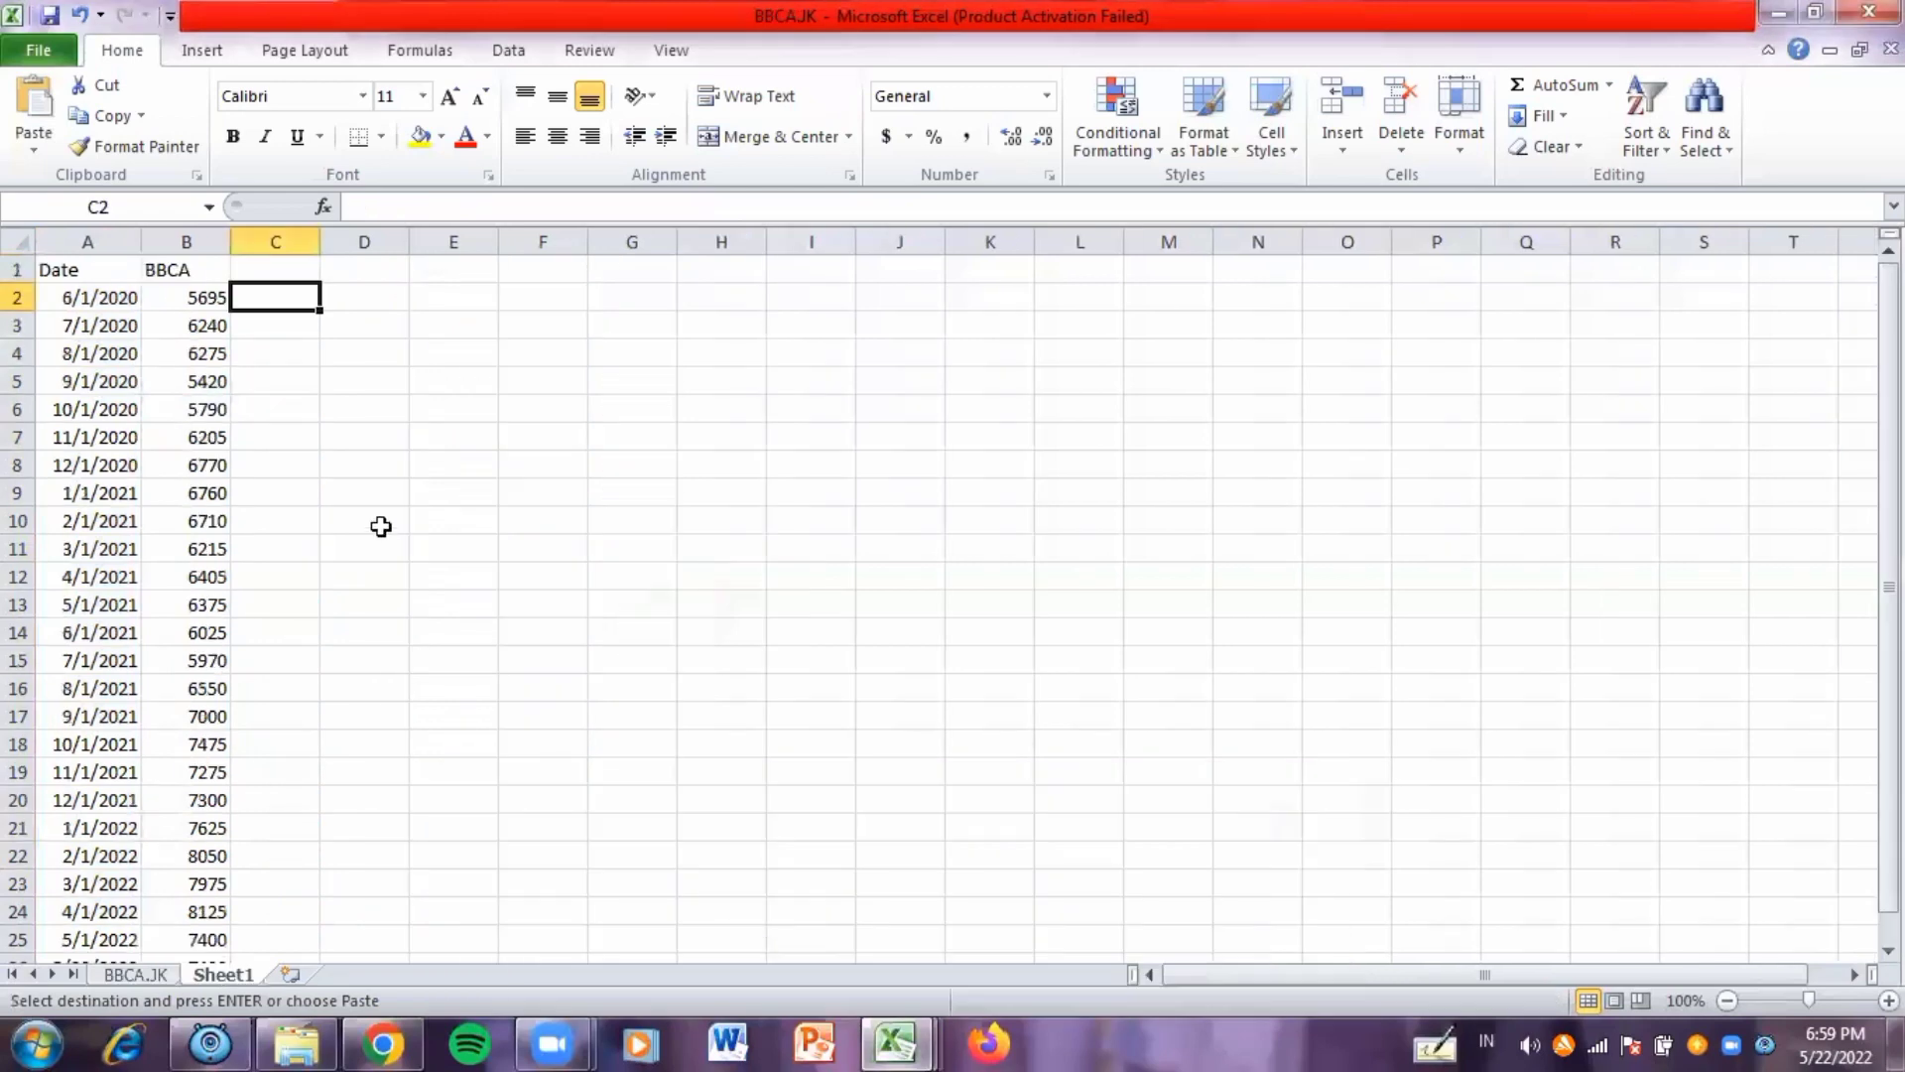
pyautogui.moveTo(266, 274); pyautogui.dragTo(299, 917)
pyautogui.hotkey('ctrl', 'v')
# - Rename the header in cell C1 to BMRI
pyautogui.click(282, 271)
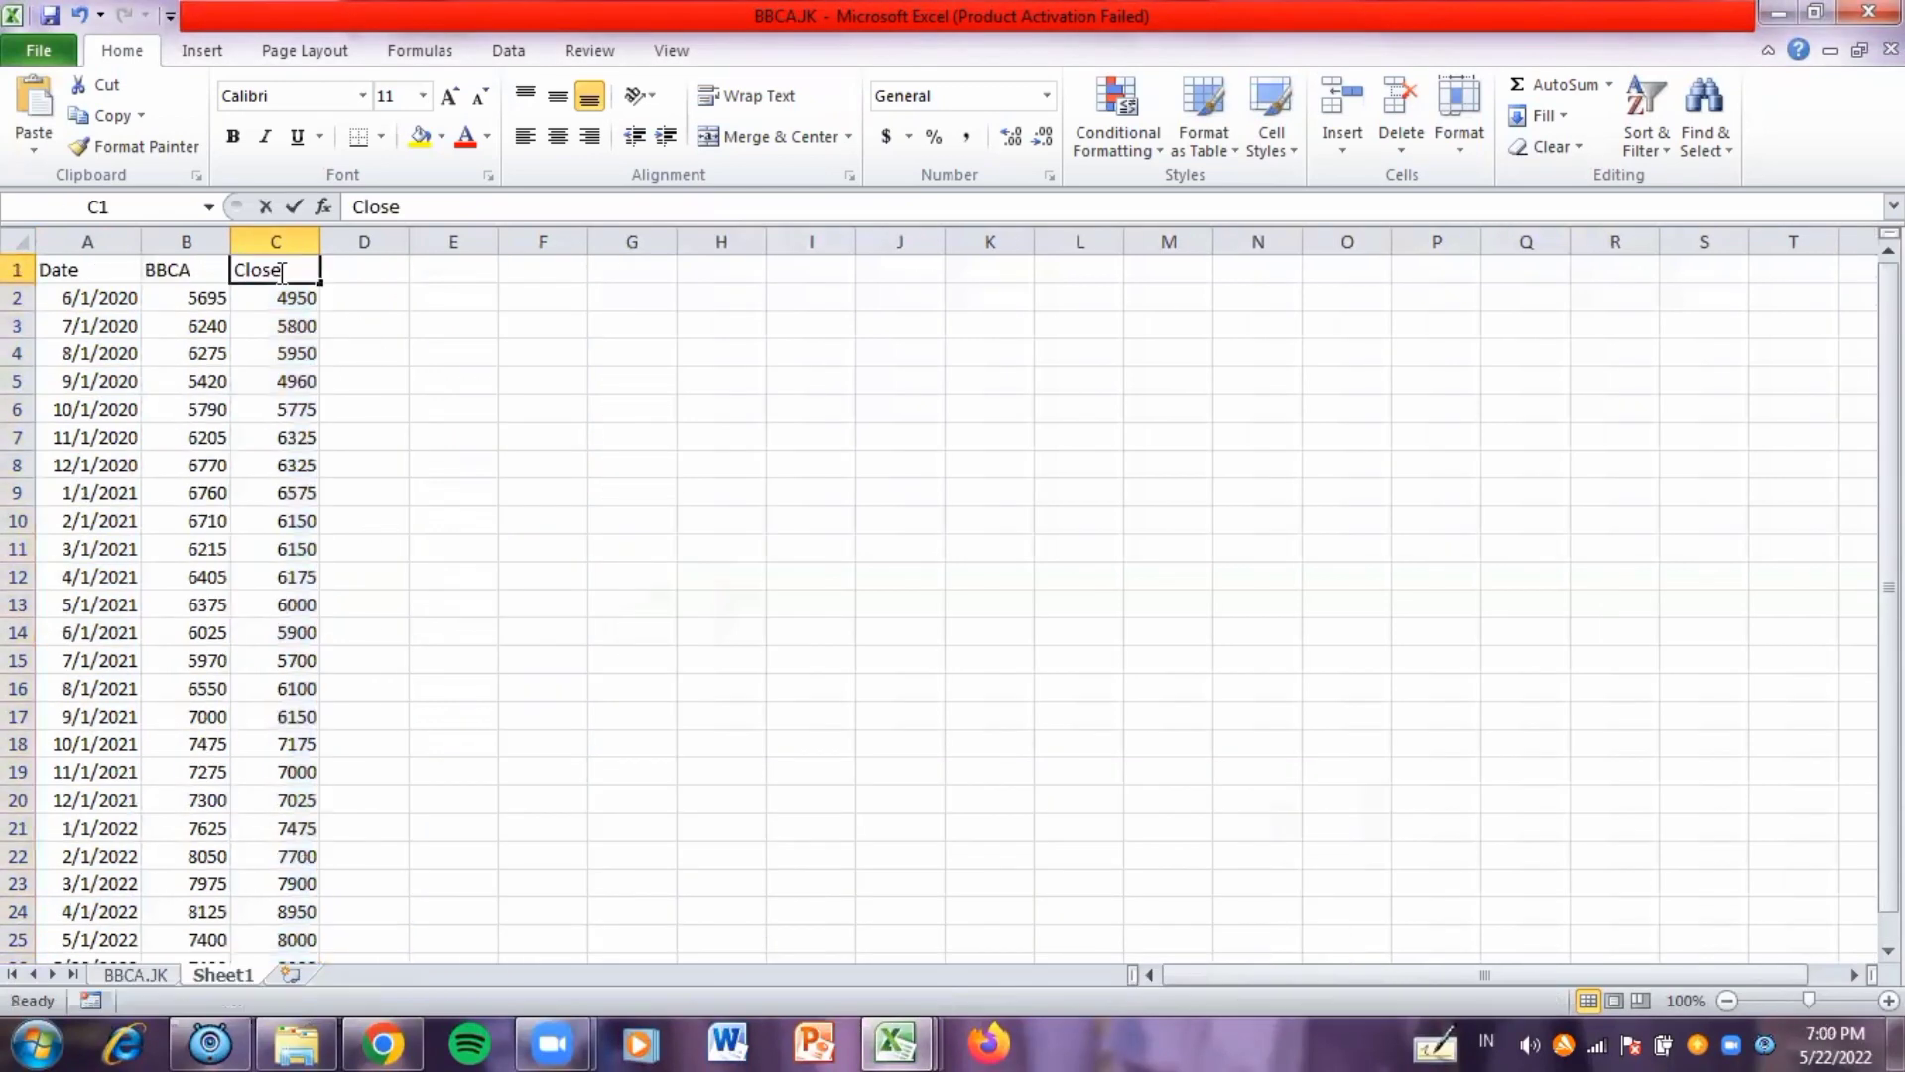
pyautogui.doubleClick(282, 271)
pyautogui.press('BackSpace')
pyautogui.press('BackSpace')
pyautogui.press('BackSpace')
pyautogui.press('BackSpace')
pyautogui.press('BackSpace')
pyautogui.write('BMRI')
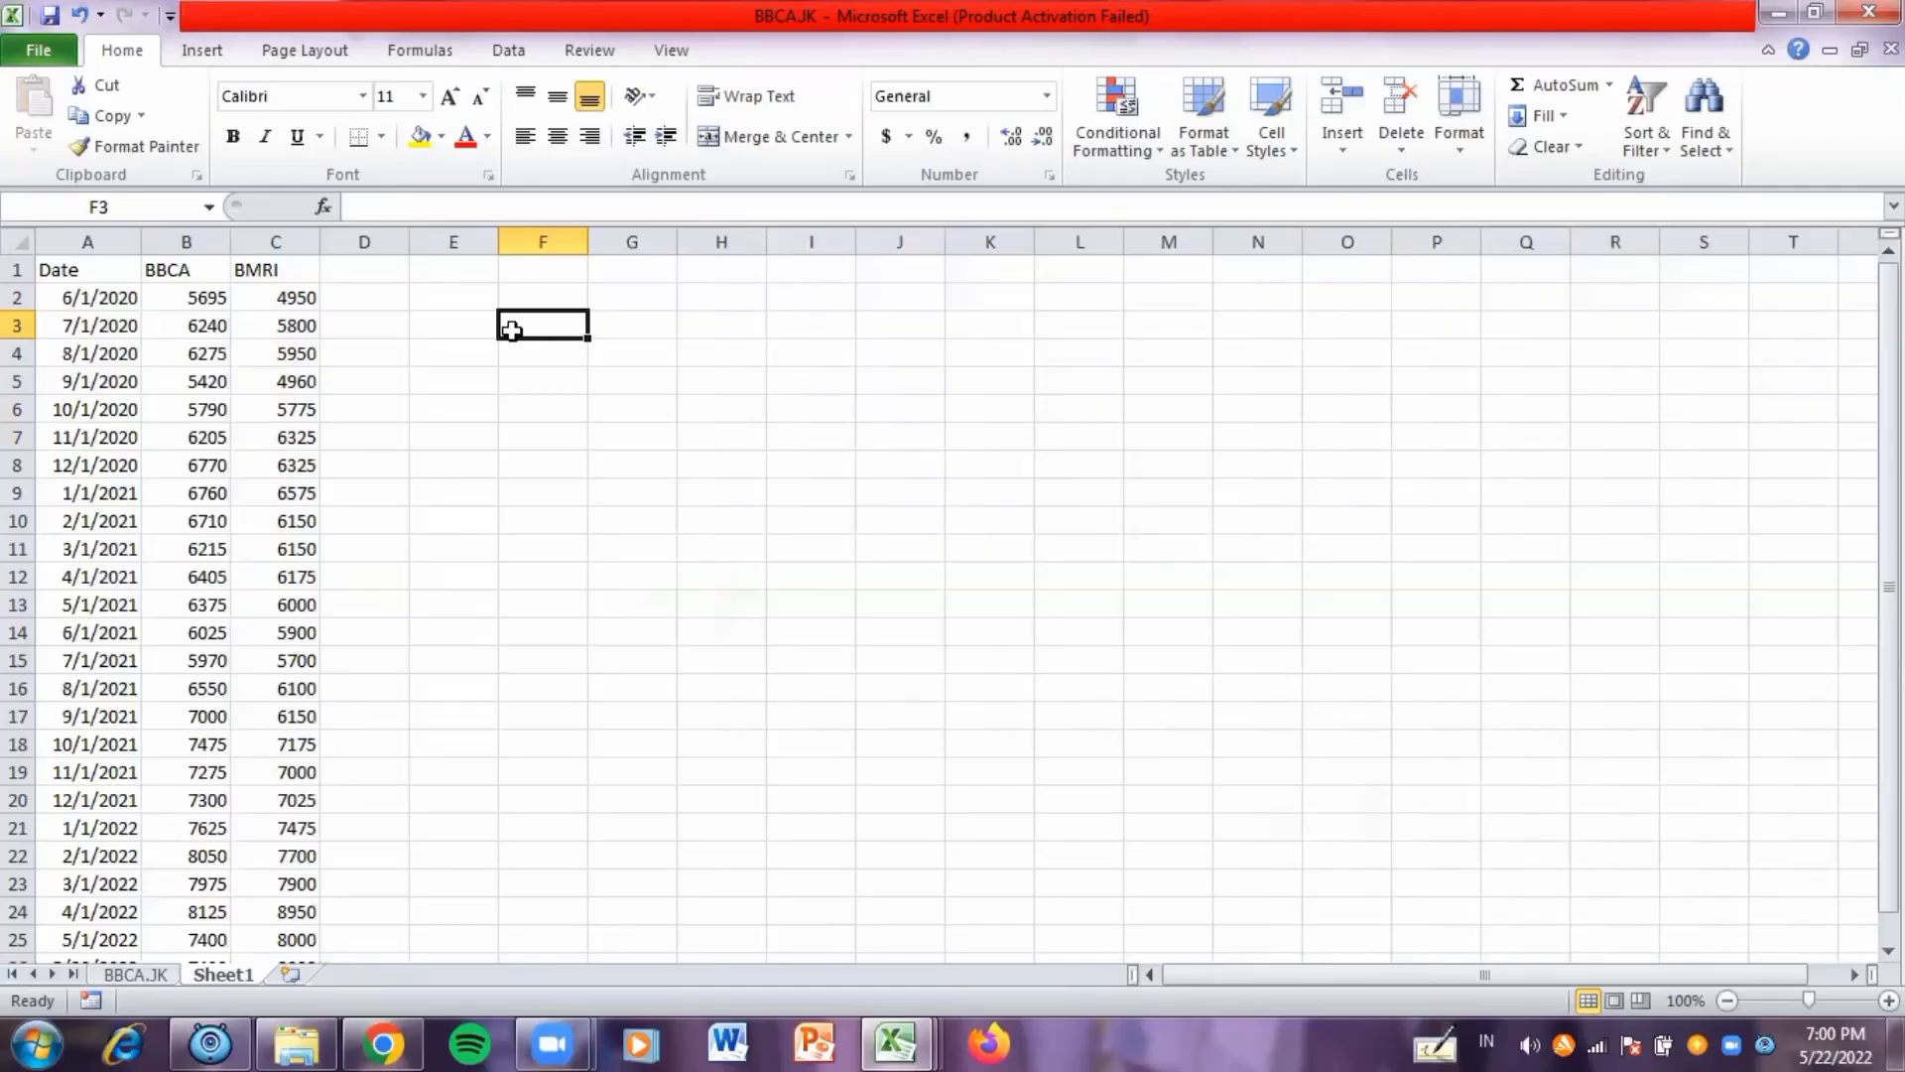
# - Delete the 5/20/2022 cells A26:C26 from the end of the price table
pyautogui.moveTo(1888, 550); pyautogui.dragTo(1888, 560)
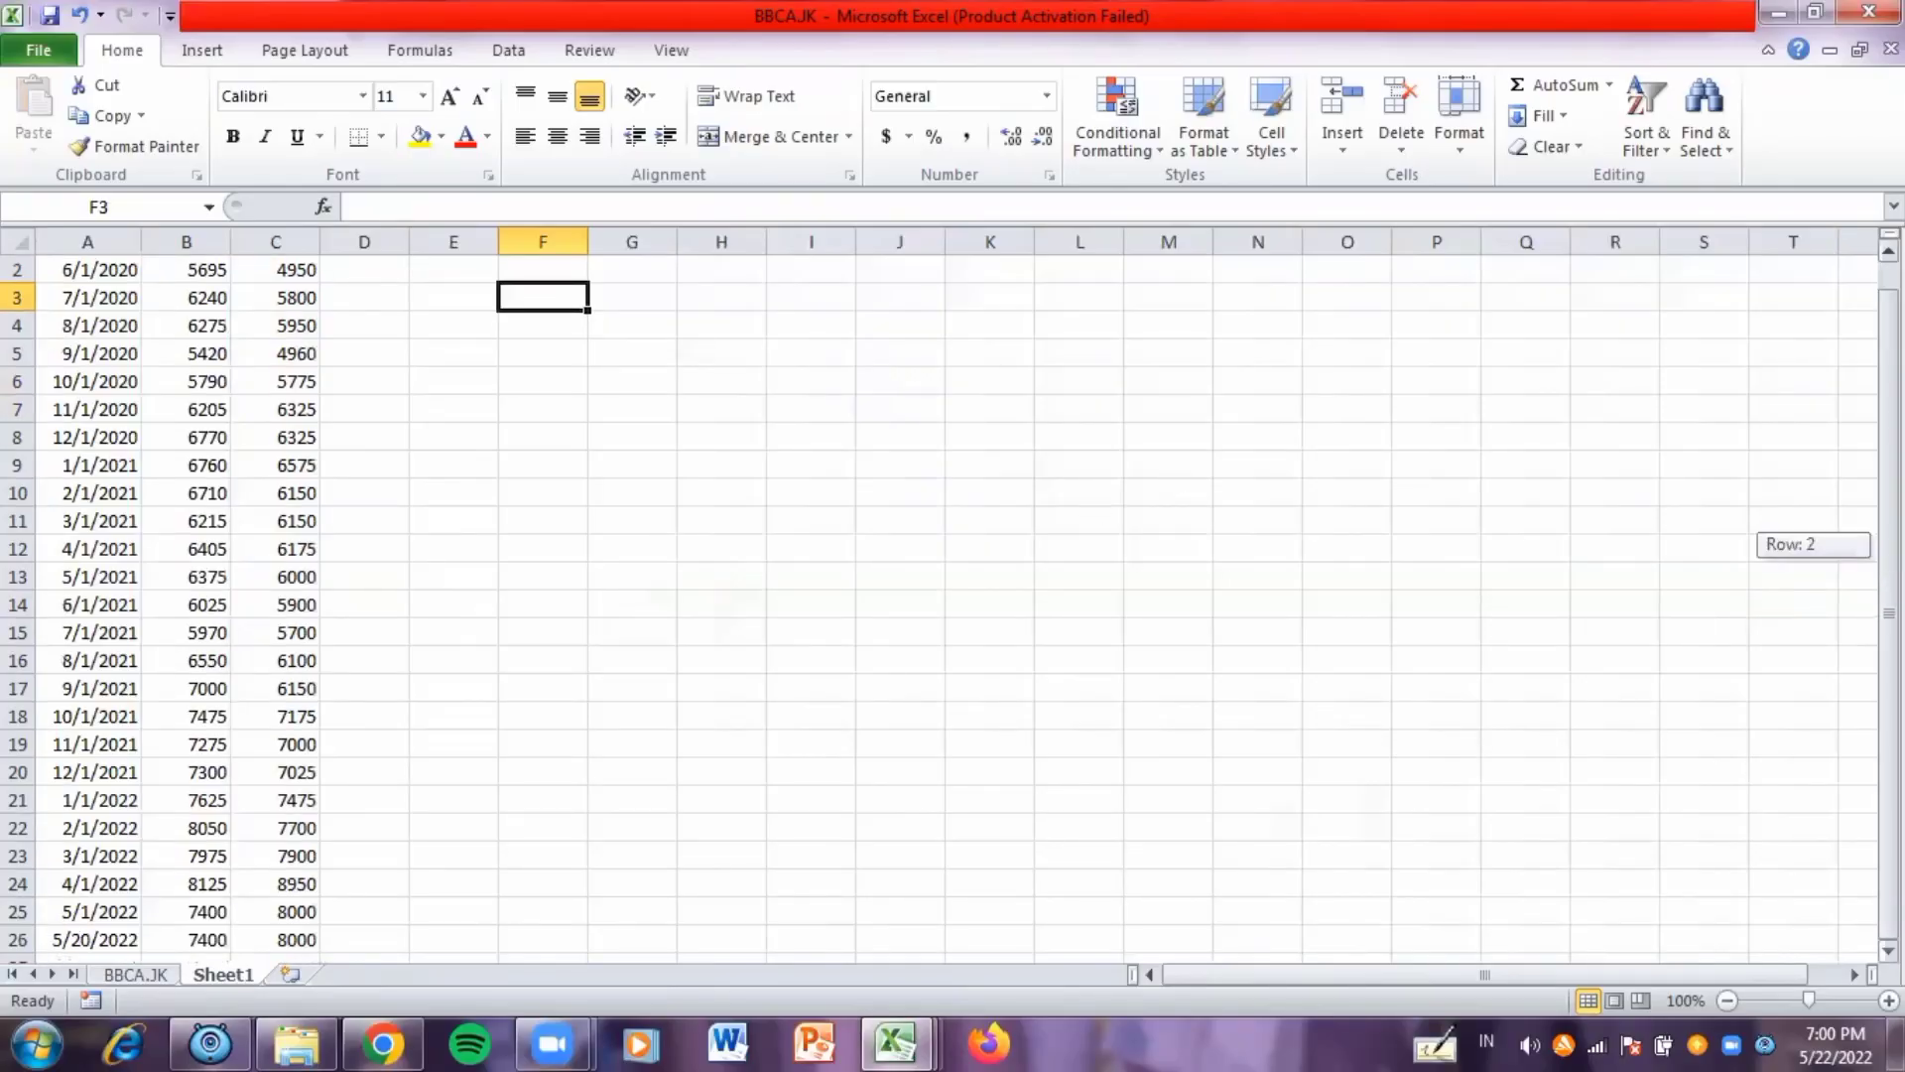
pyautogui.moveTo(60, 940); pyautogui.dragTo(281, 940)
pyautogui.rightClick(281, 941)
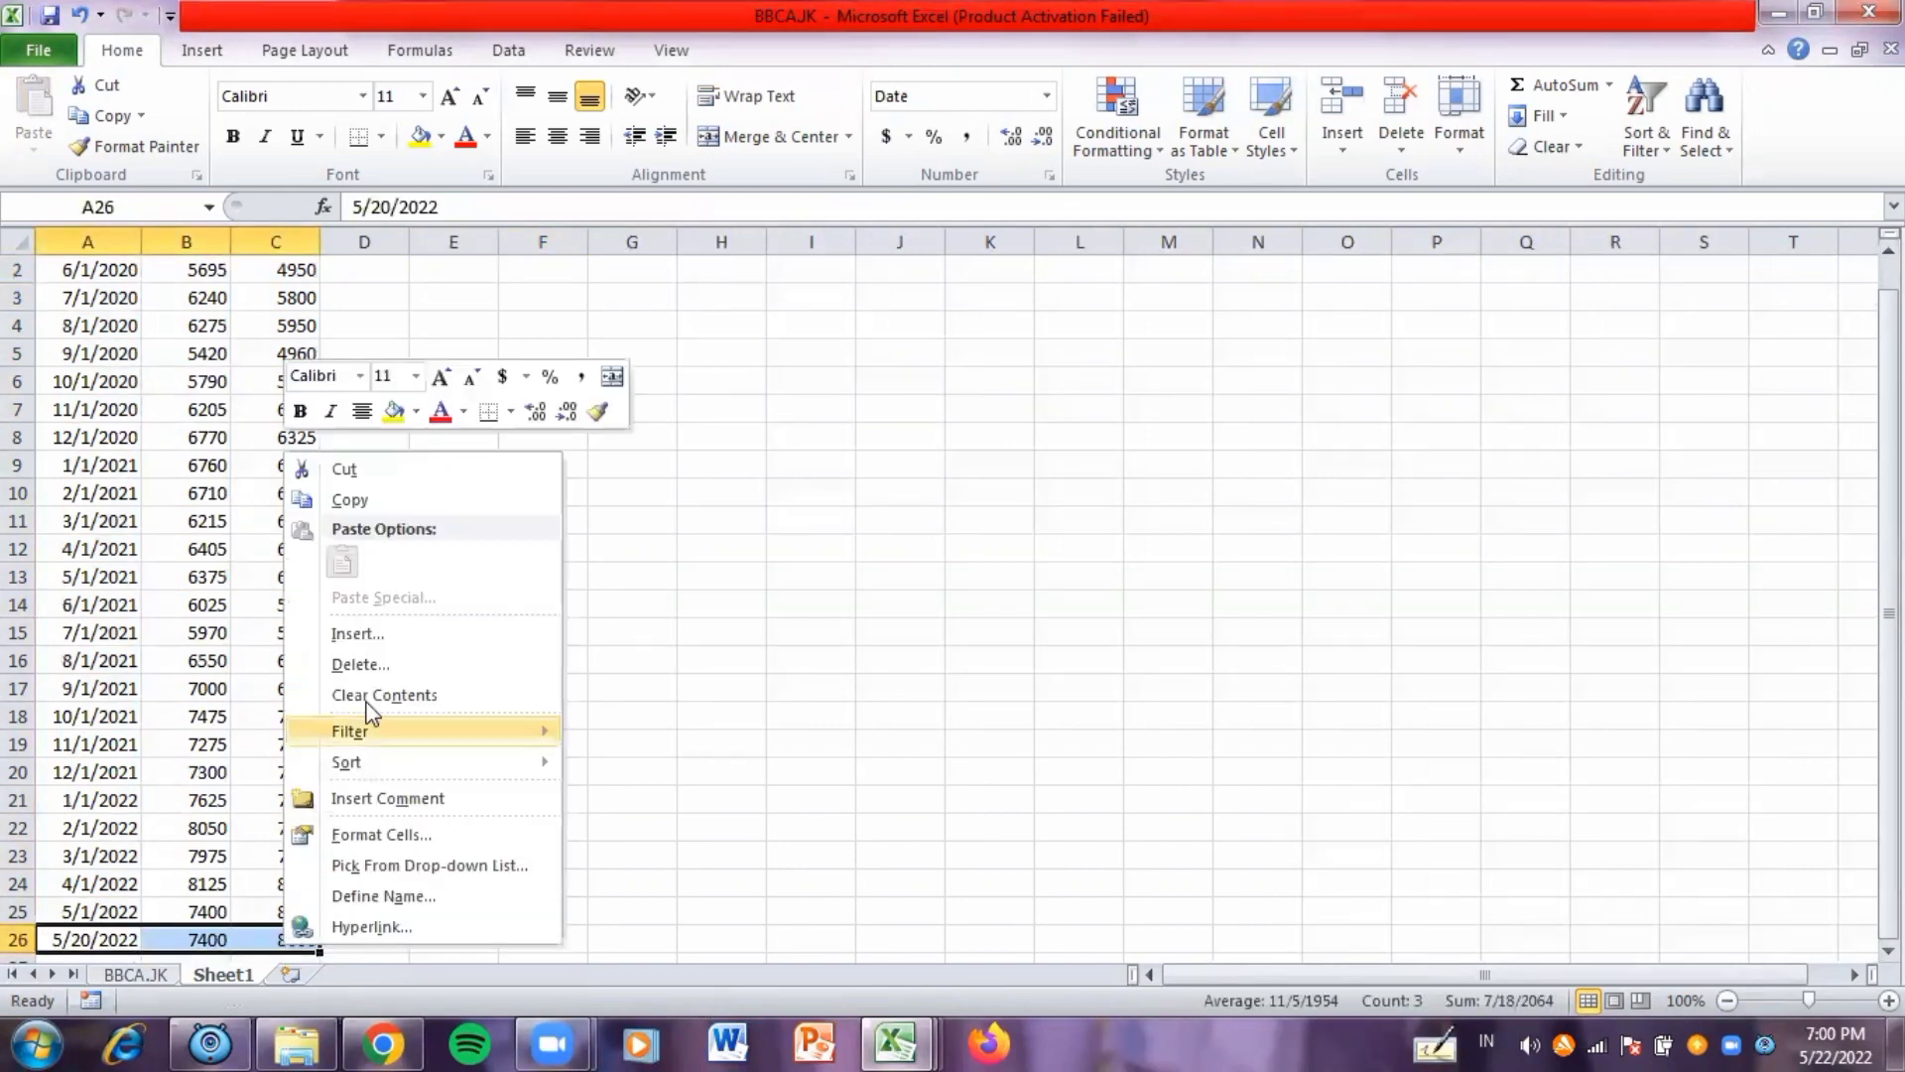
pyautogui.click(389, 663)
pyautogui.click(350, 741)
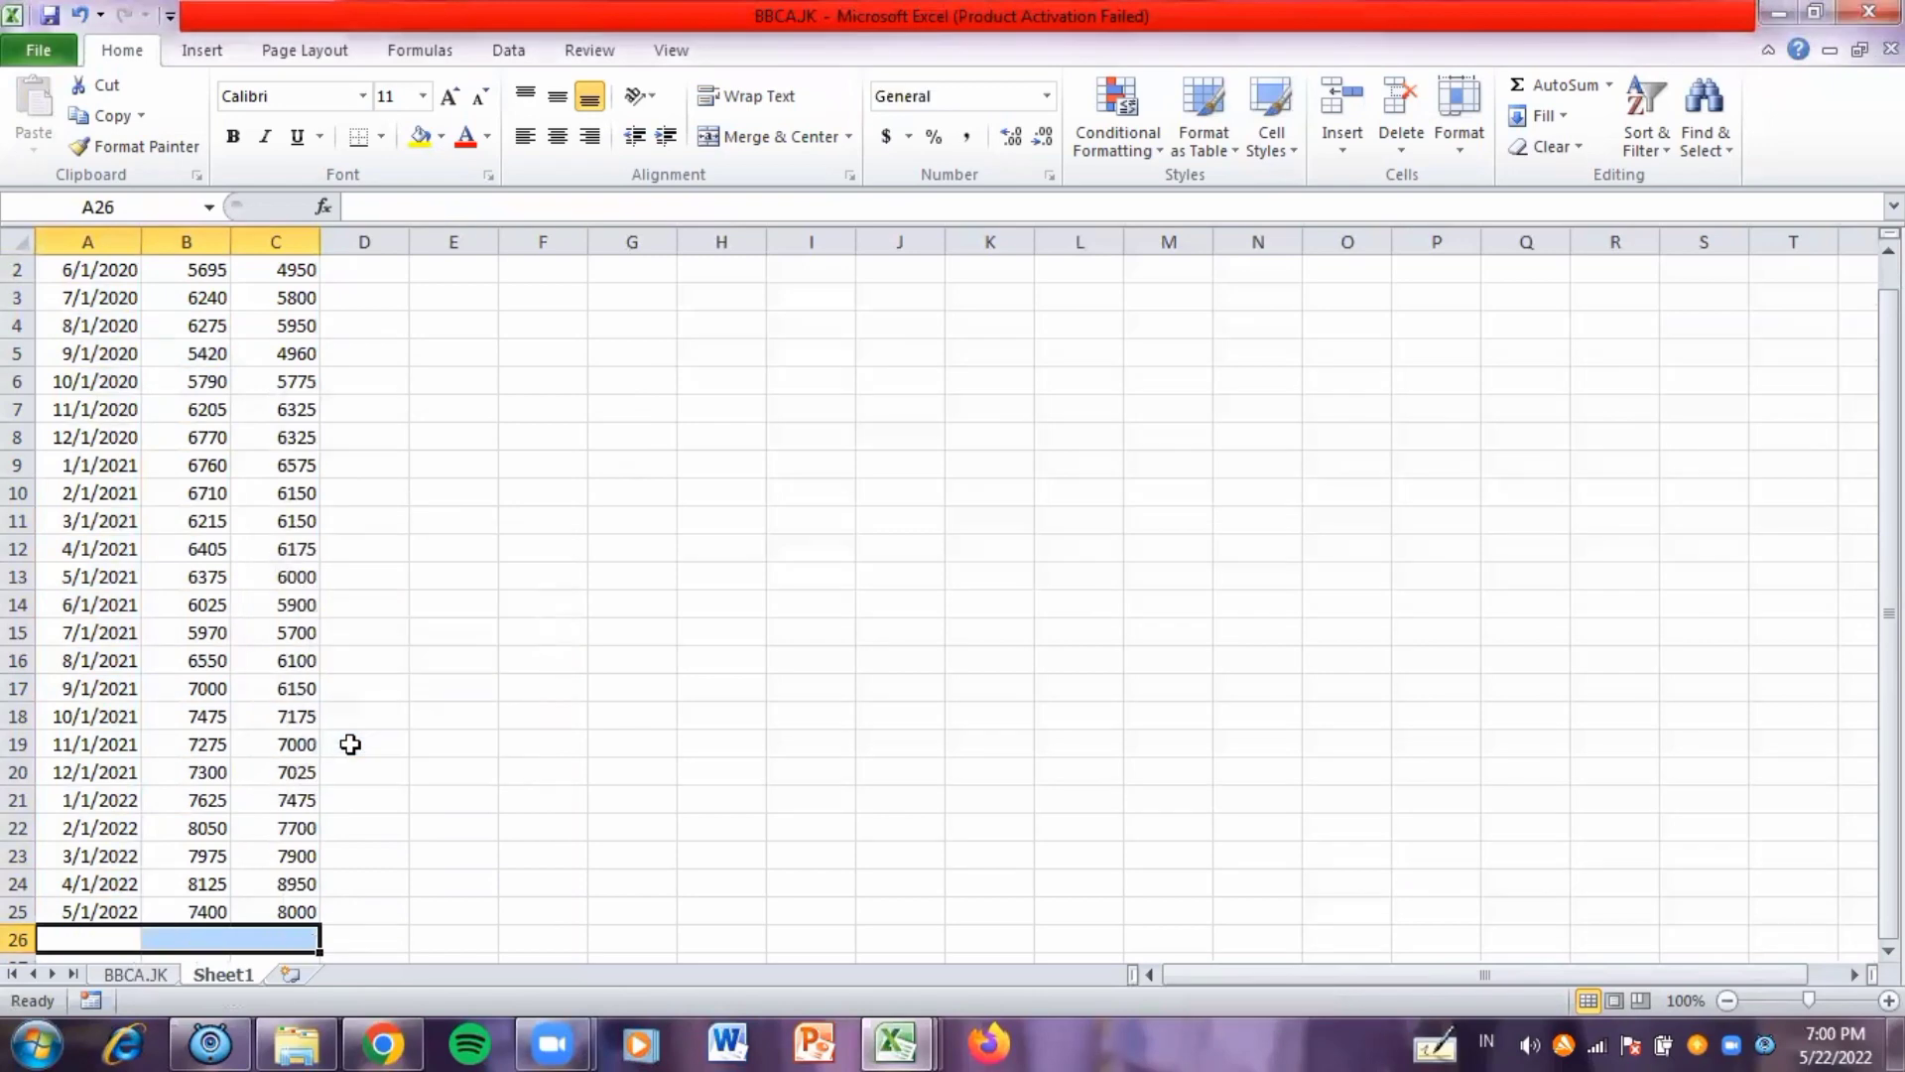
pyautogui.click(350, 743)
pyautogui.moveTo(1888, 604); pyautogui.dragTo(1888, 578)
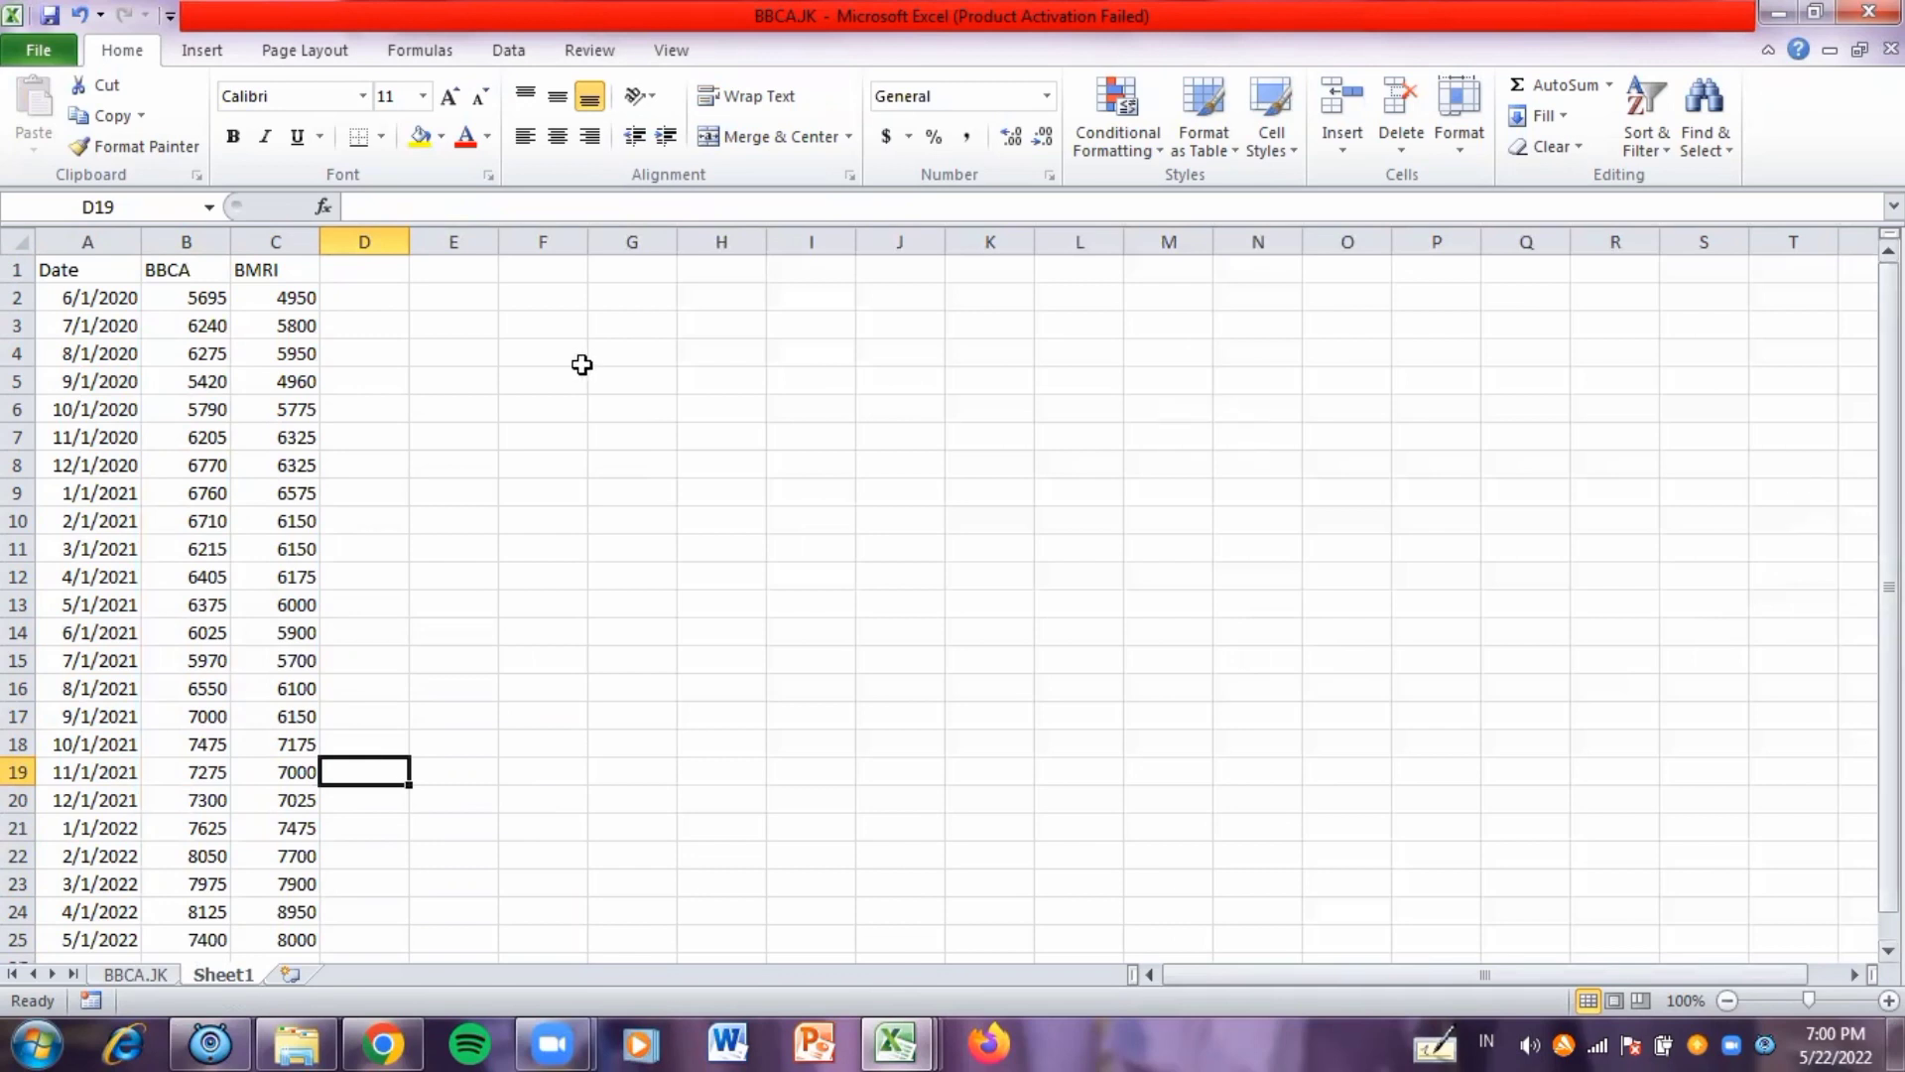
# - Enter the header R BBCA in E1, making its letter R bold and one font size larger at 12
pyautogui.click(420, 270)
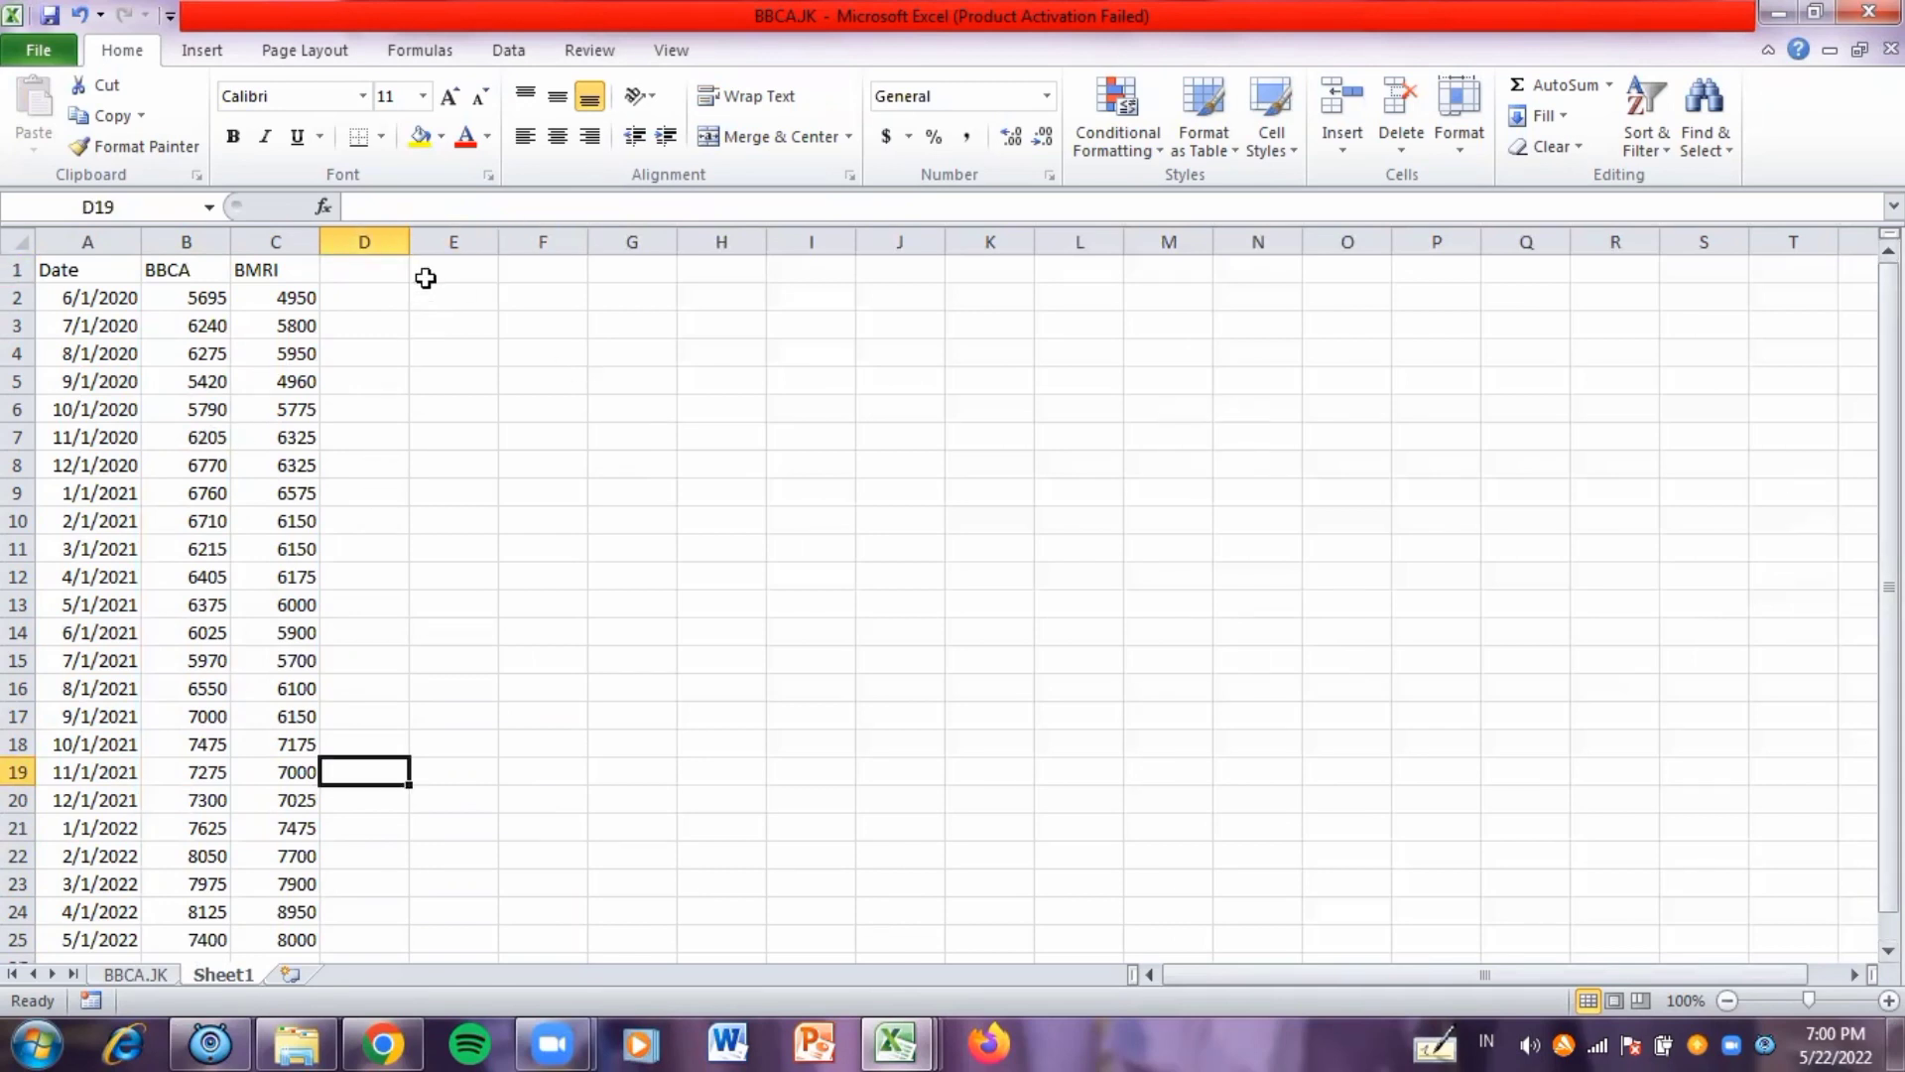
pyautogui.click(426, 278)
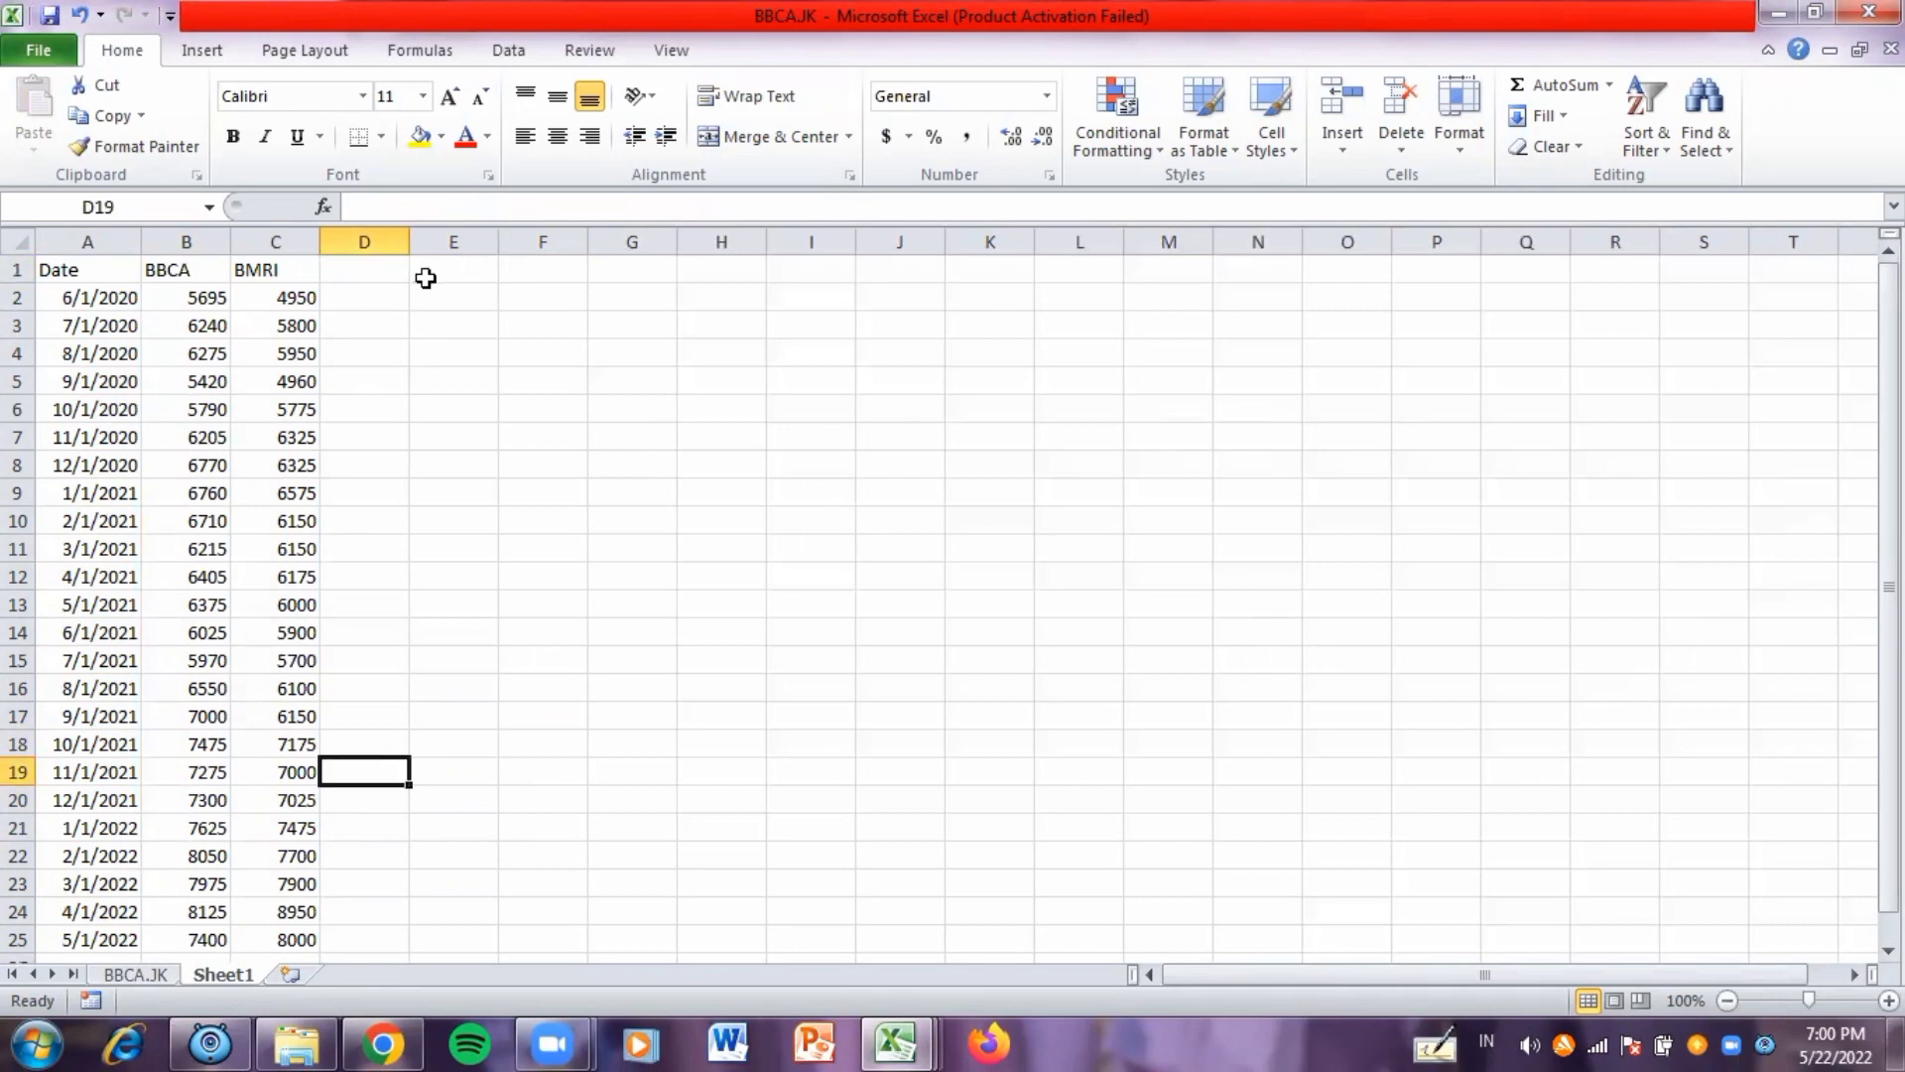
pyautogui.click(425, 279)
pyautogui.write('R')
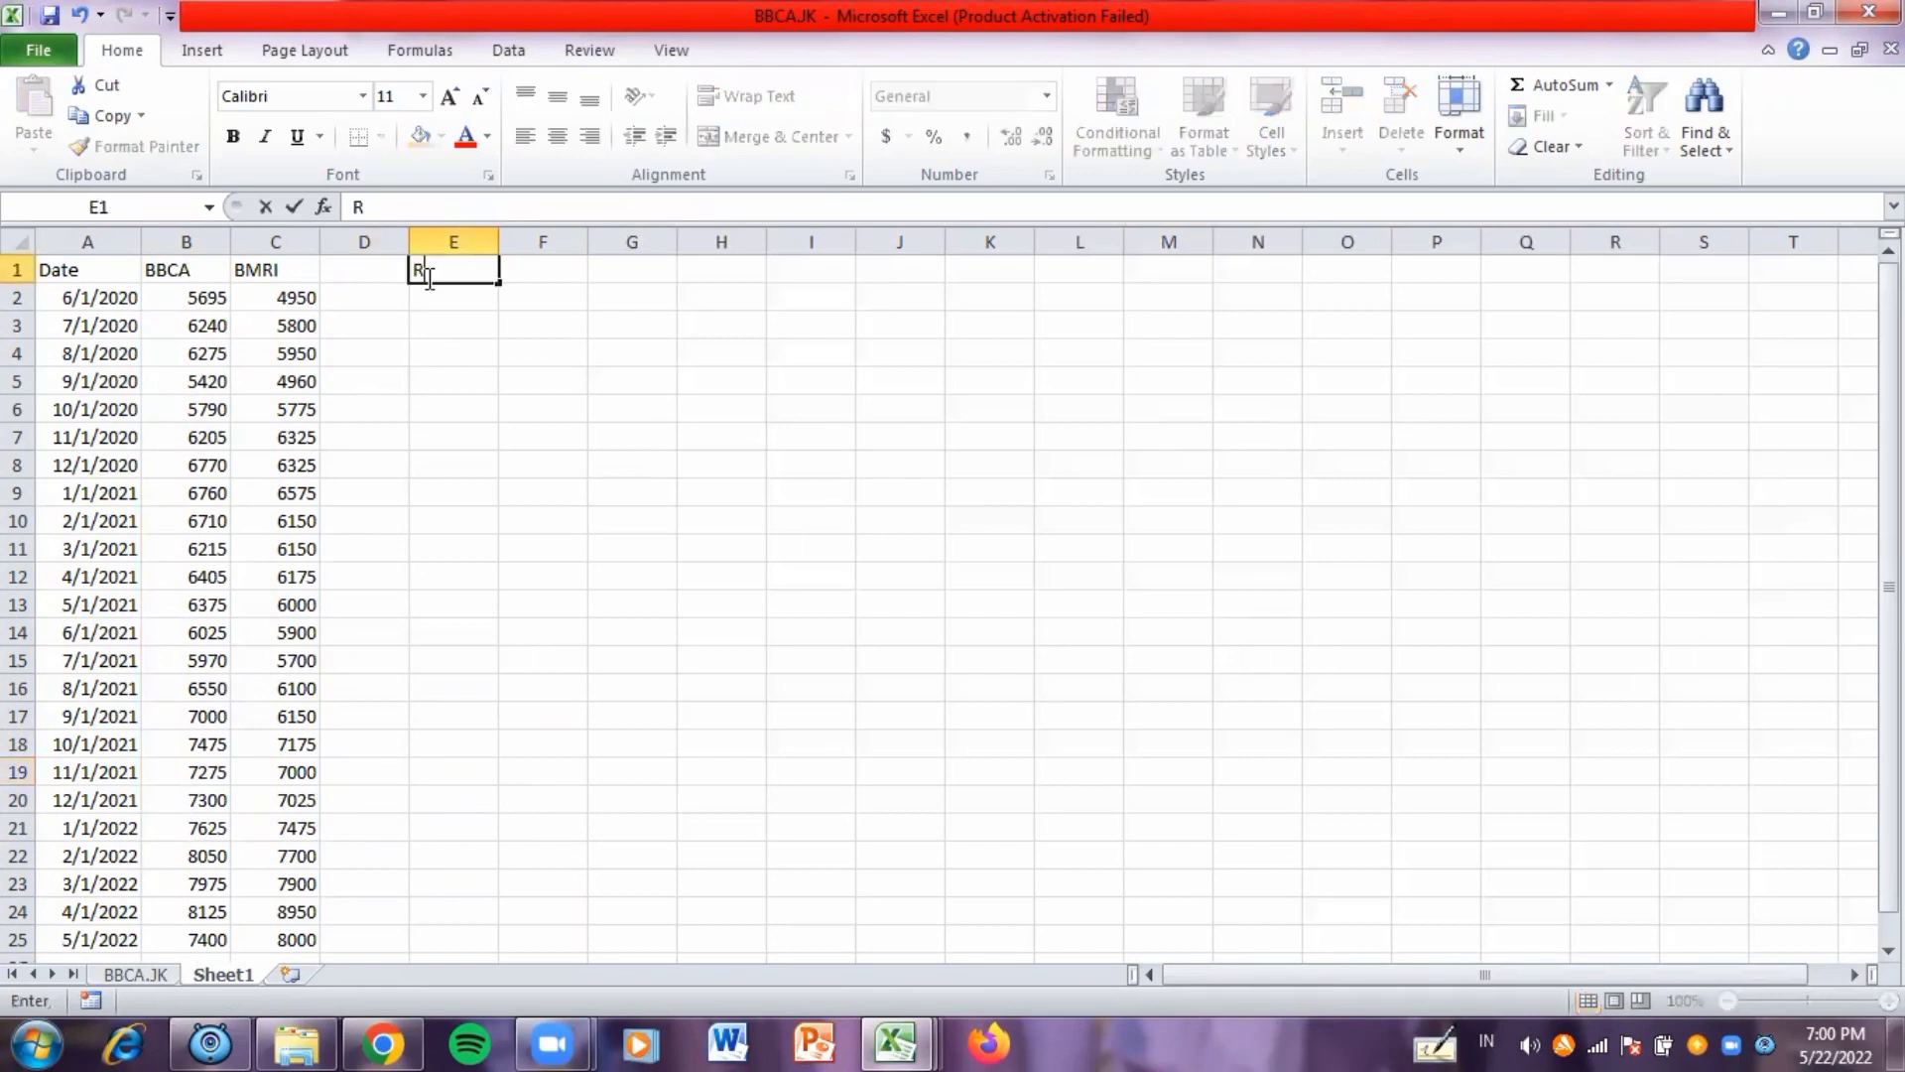
pyautogui.write(' BBCA')
pyautogui.moveTo(429, 281); pyautogui.dragTo(413, 279)
pyautogui.click(233, 136)
pyautogui.click(449, 99)
# - Enter the header R BMRI in F1, making its letter R bold and size 12
pyautogui.click(548, 274)
pyautogui.write('R BMRI')
pyautogui.moveTo(517, 275); pyautogui.dragTo(502, 275)
pyautogui.click(233, 137)
pyautogui.click(450, 99)
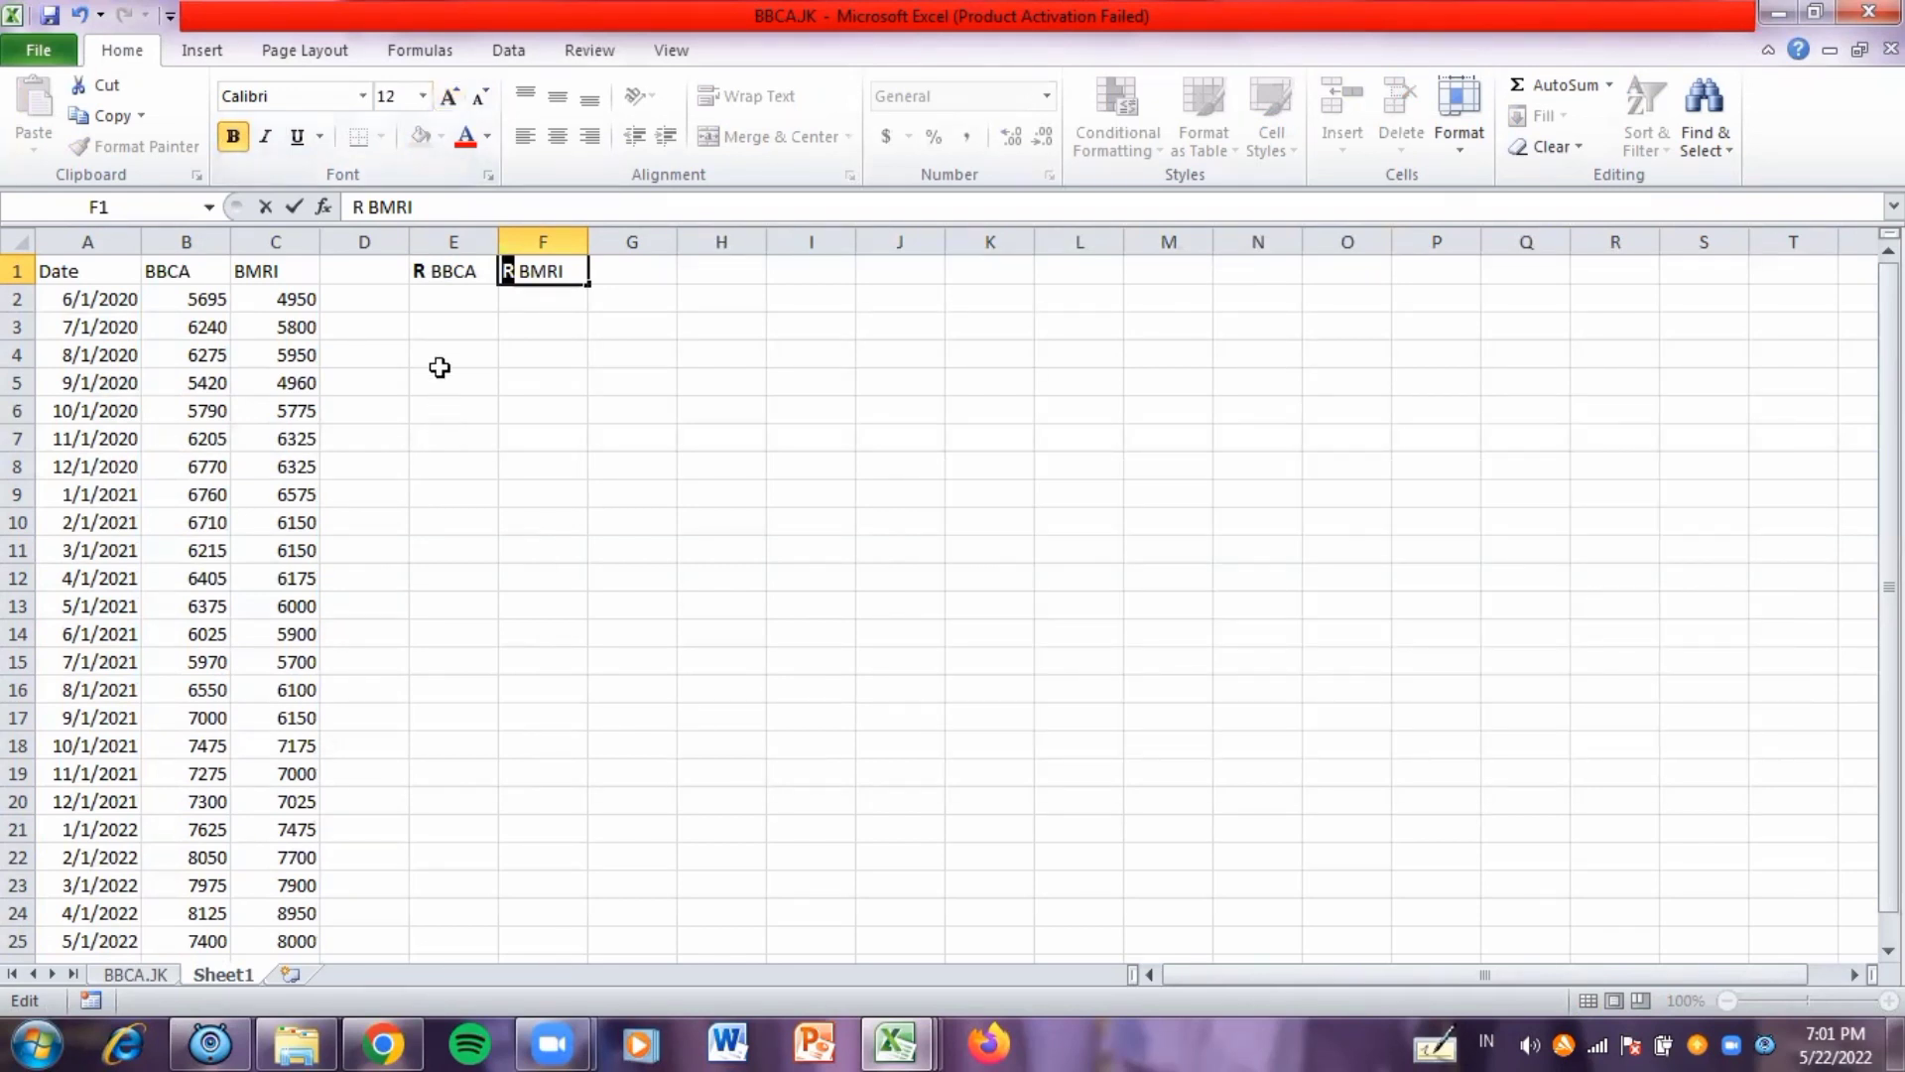
# - Calculate the 7/1/2020 BBCA return in E3 with the formula =(B3-B2)/B2
pyautogui.click(441, 328)
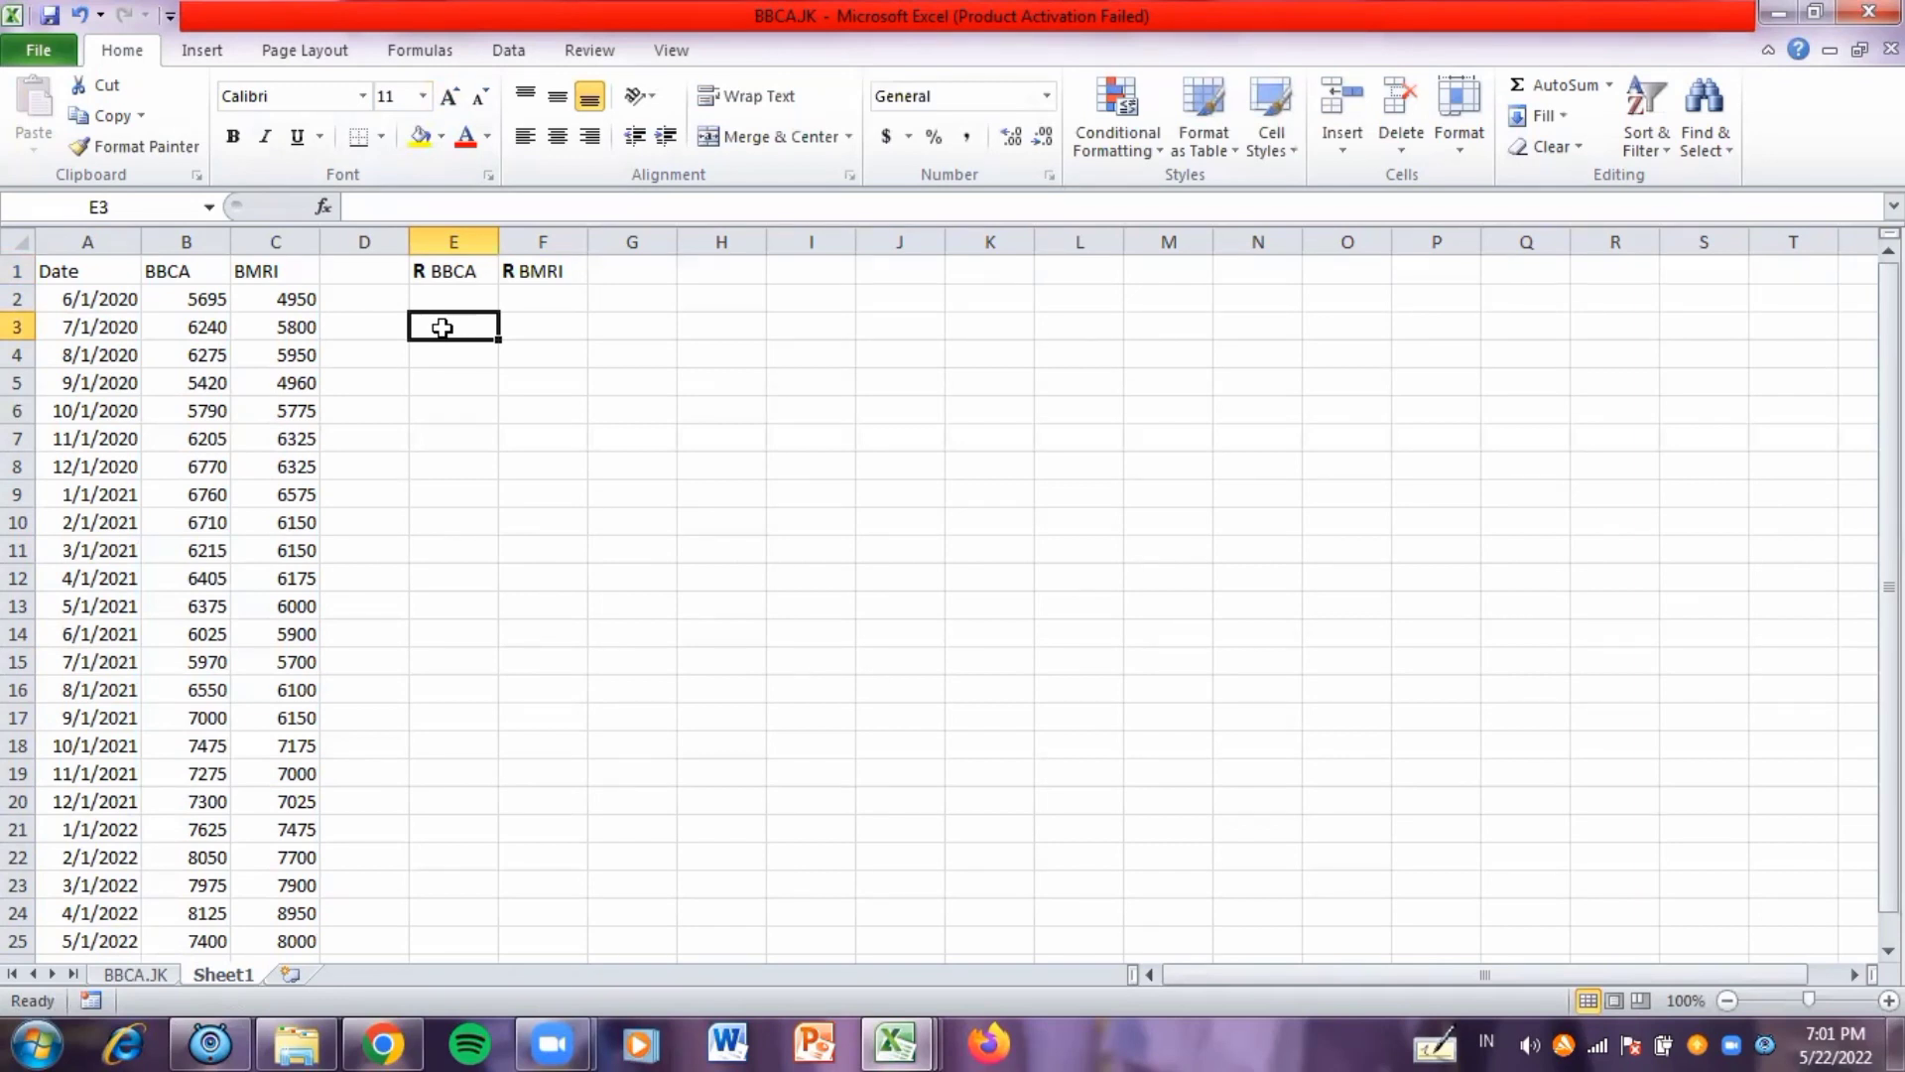
pyautogui.write('=')
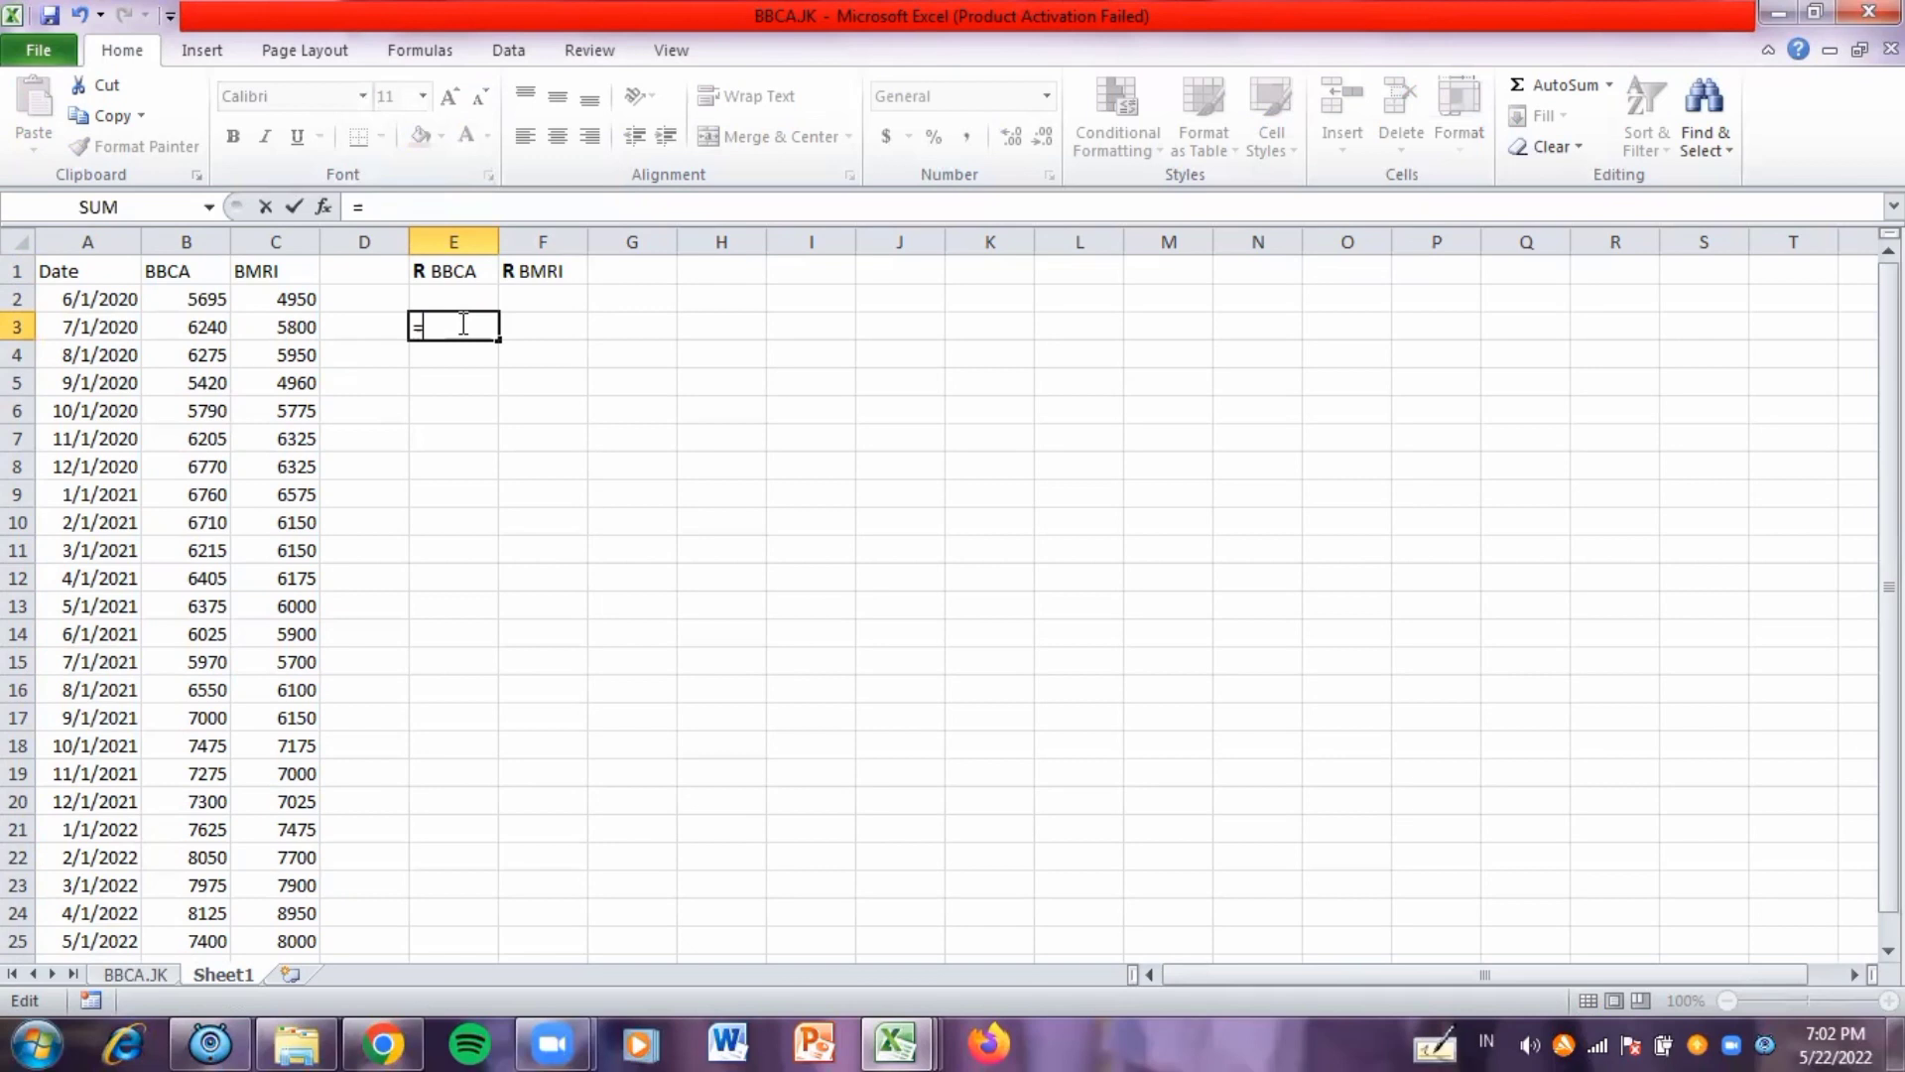
pyautogui.write('(')
pyautogui.click(214, 329)
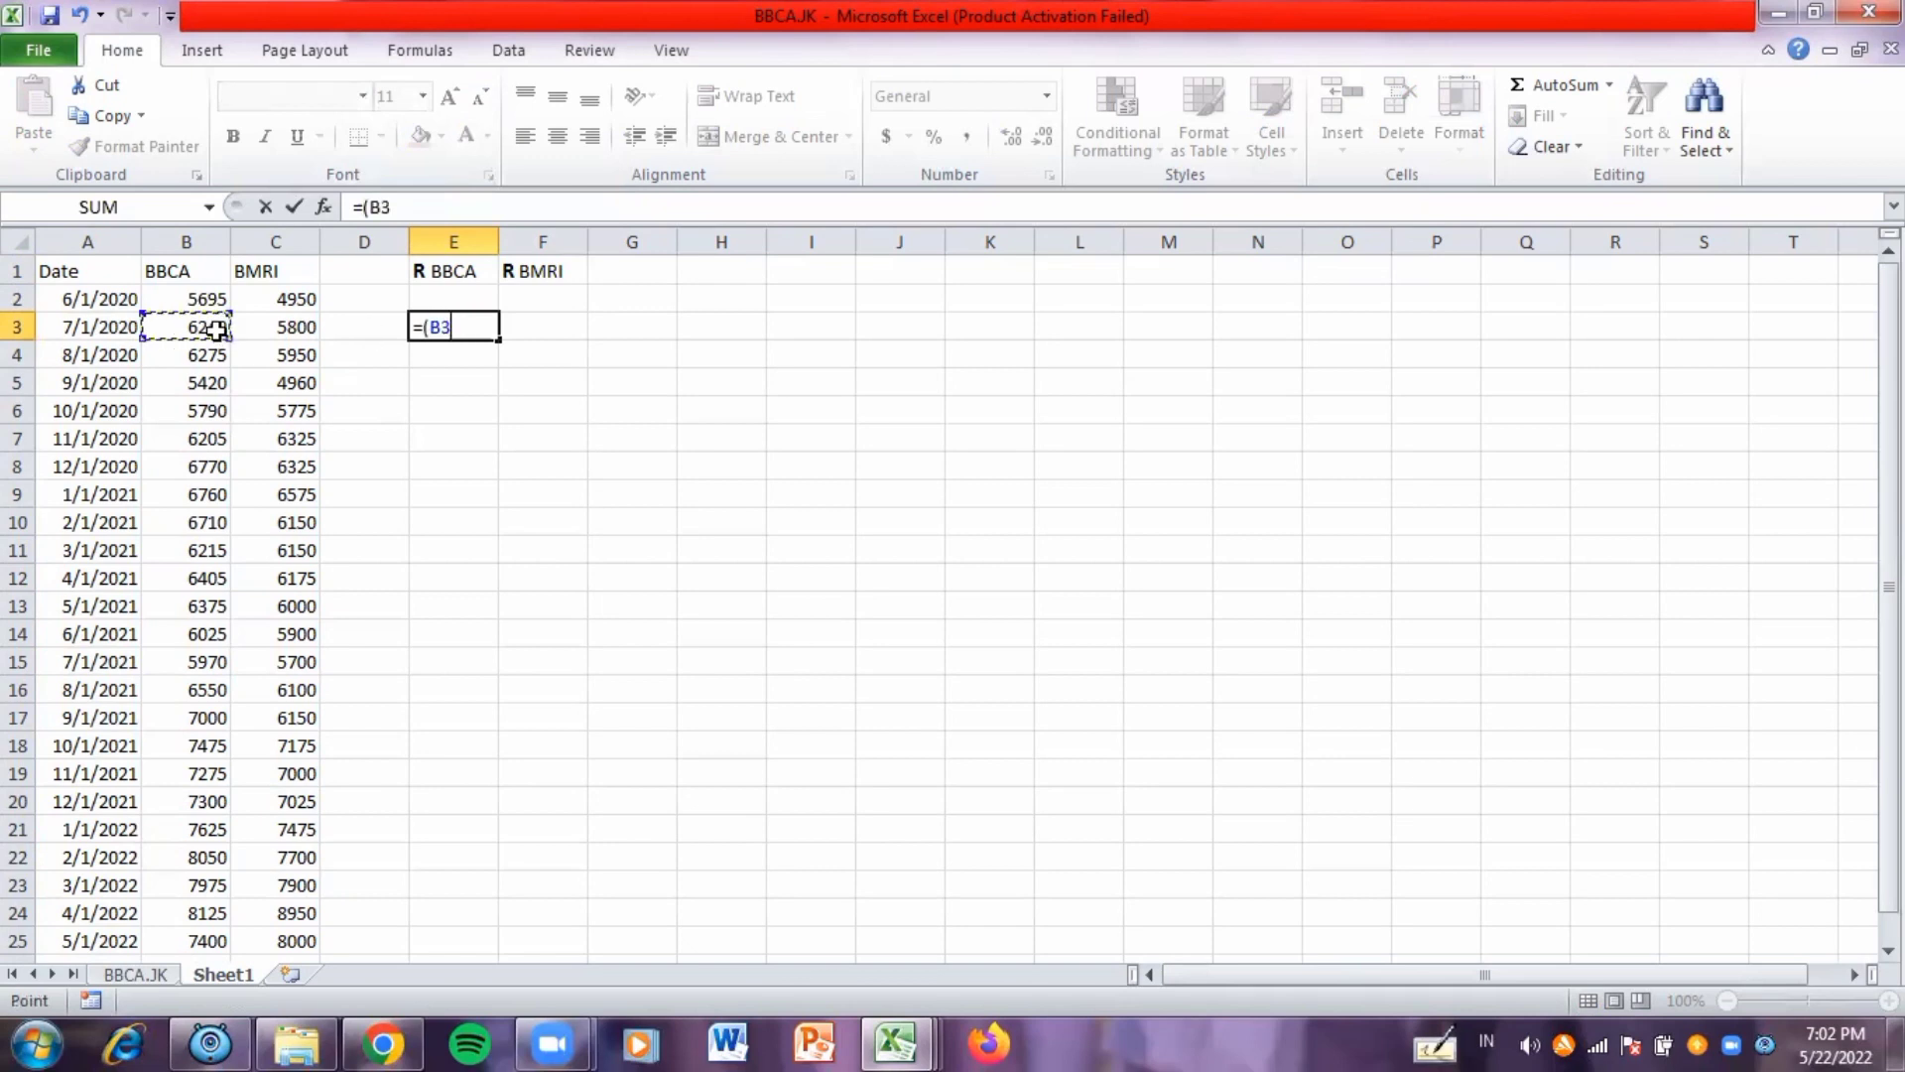
pyautogui.write('-')
pyautogui.click(211, 303)
pyautogui.write(')')
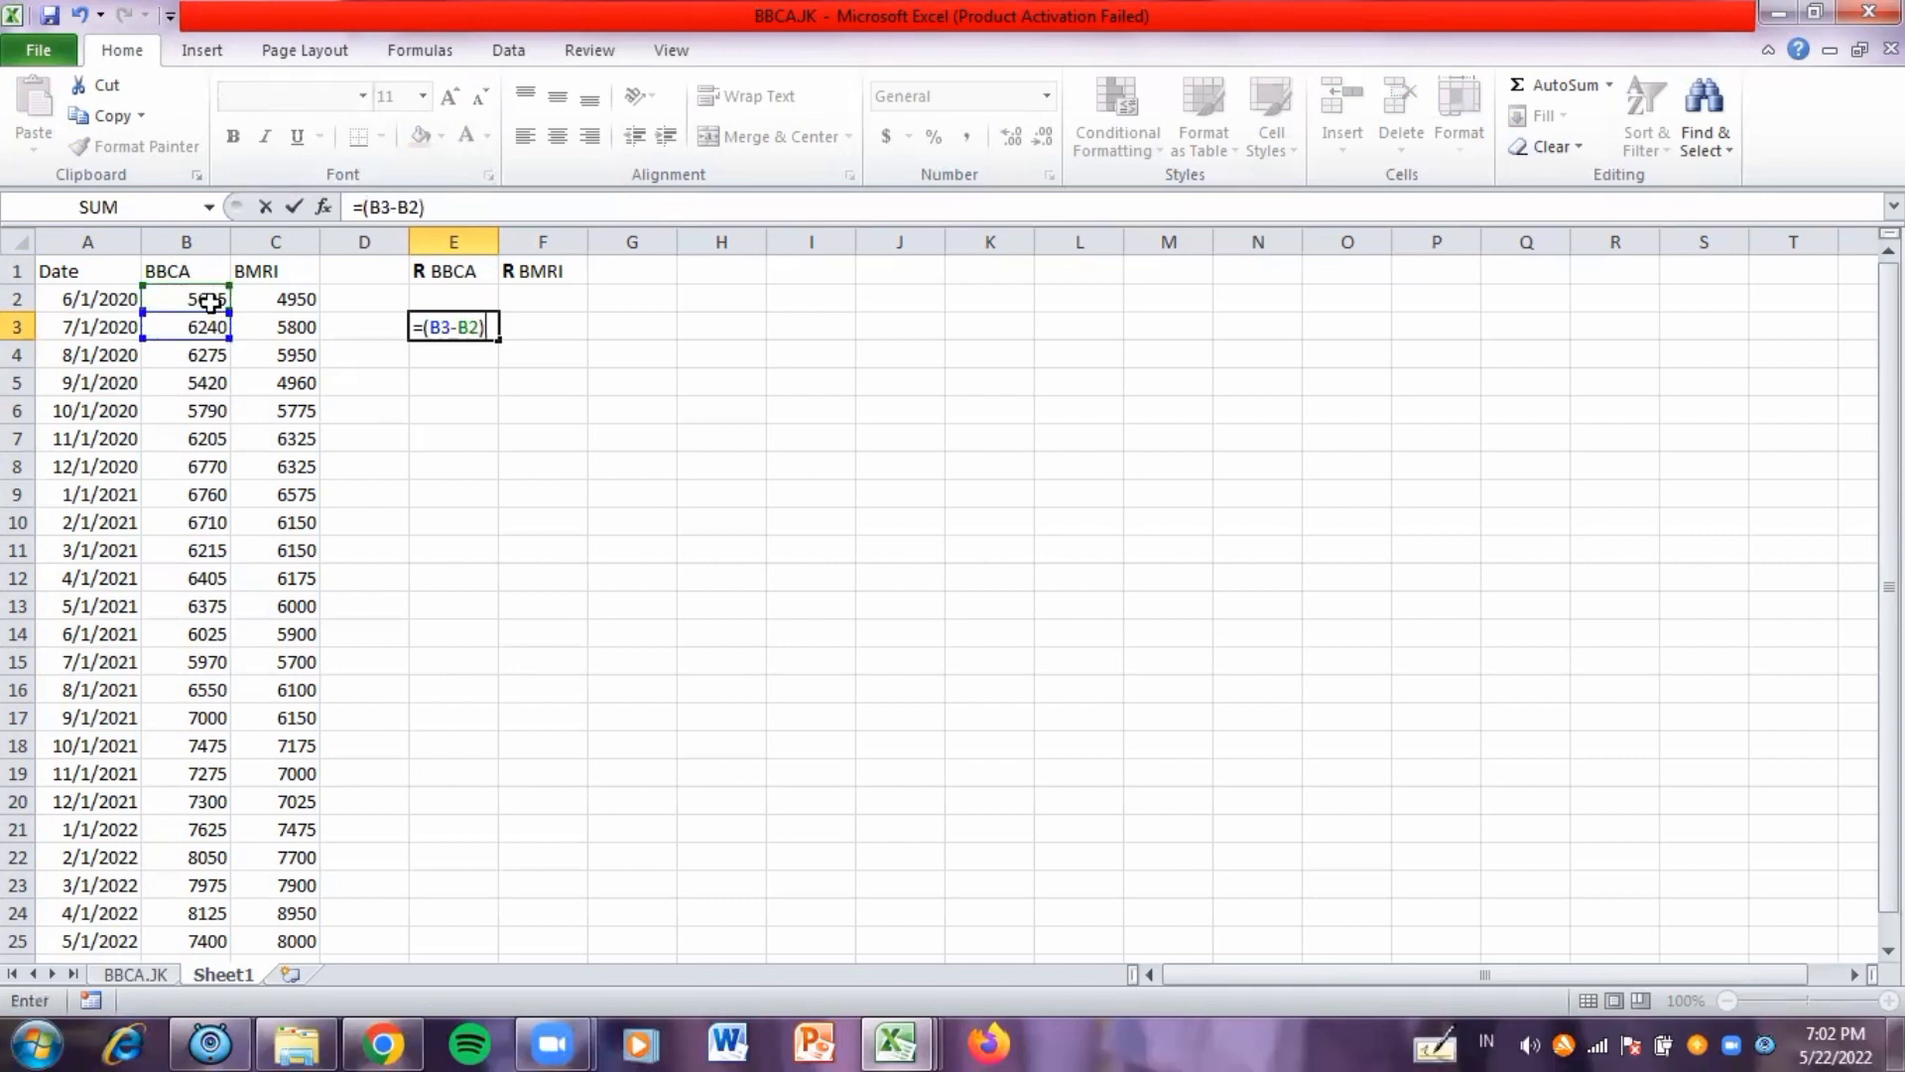
pyautogui.write('/')
pyautogui.click(210, 303)
pyautogui.press('Return')
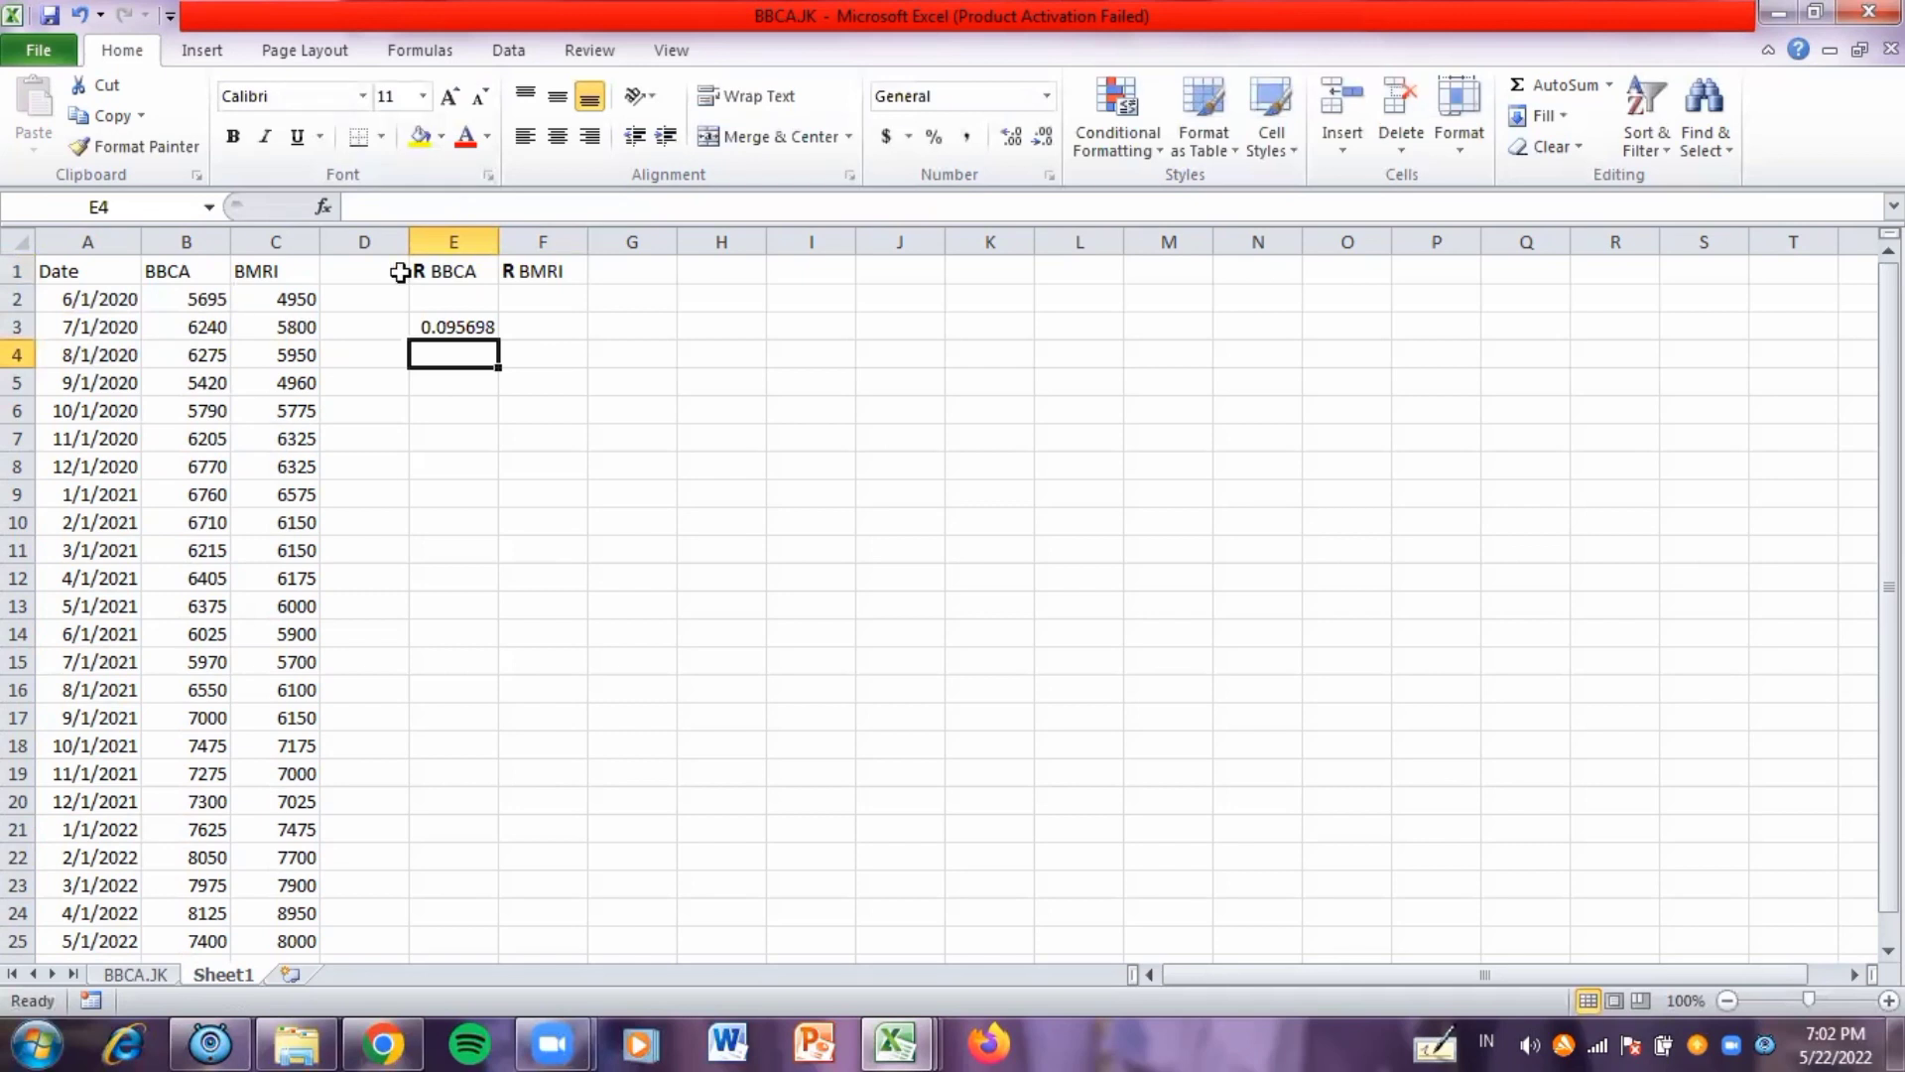
# - Replace the return formula in E3 with =(B3/B2)-1
pyautogui.doubleClick(456, 325)
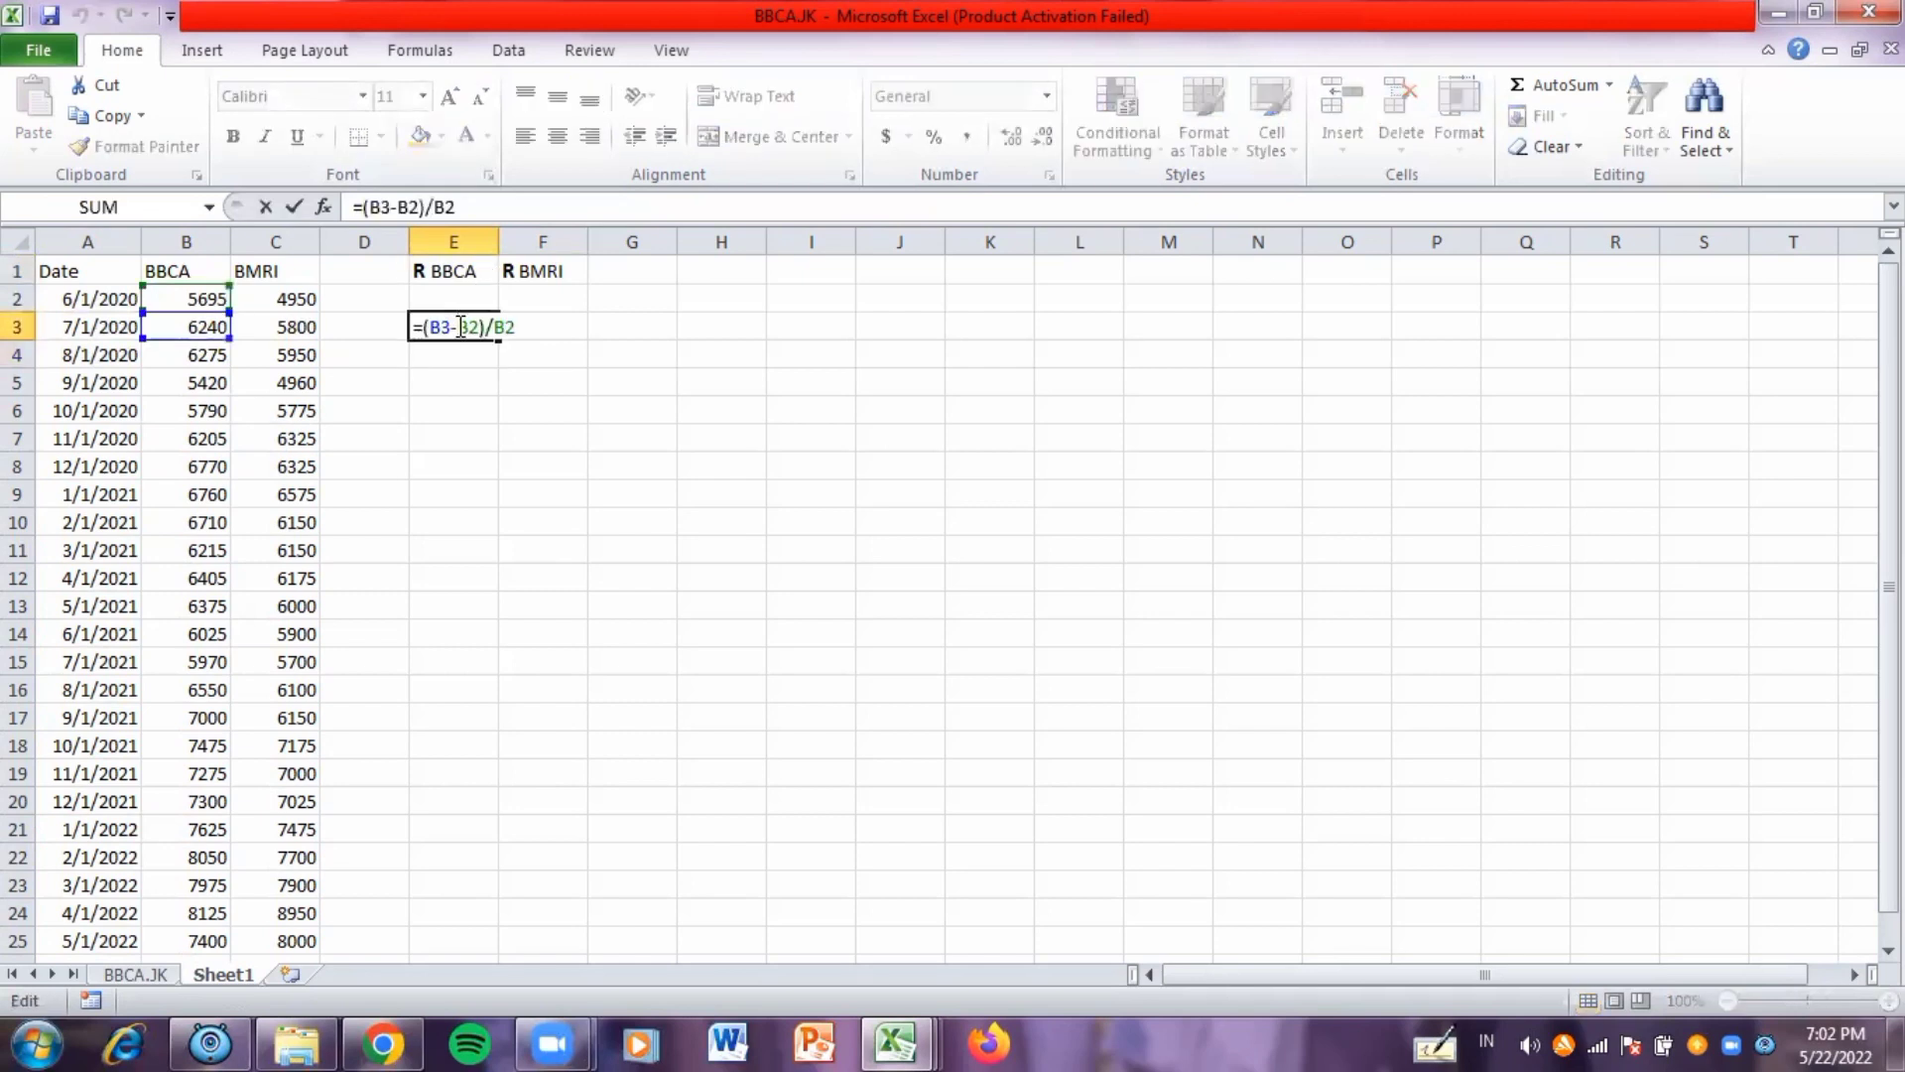
pyautogui.press('BackSpace')
pyautogui.press('BackSpace')
pyautogui.press('BackSpace')
pyautogui.press('BackSpace')
pyautogui.press('BackSpace')
pyautogui.press('BackSpace')
pyautogui.press('BackSpace')
pyautogui.press('BackSpace')
pyautogui.press('BackSpace')
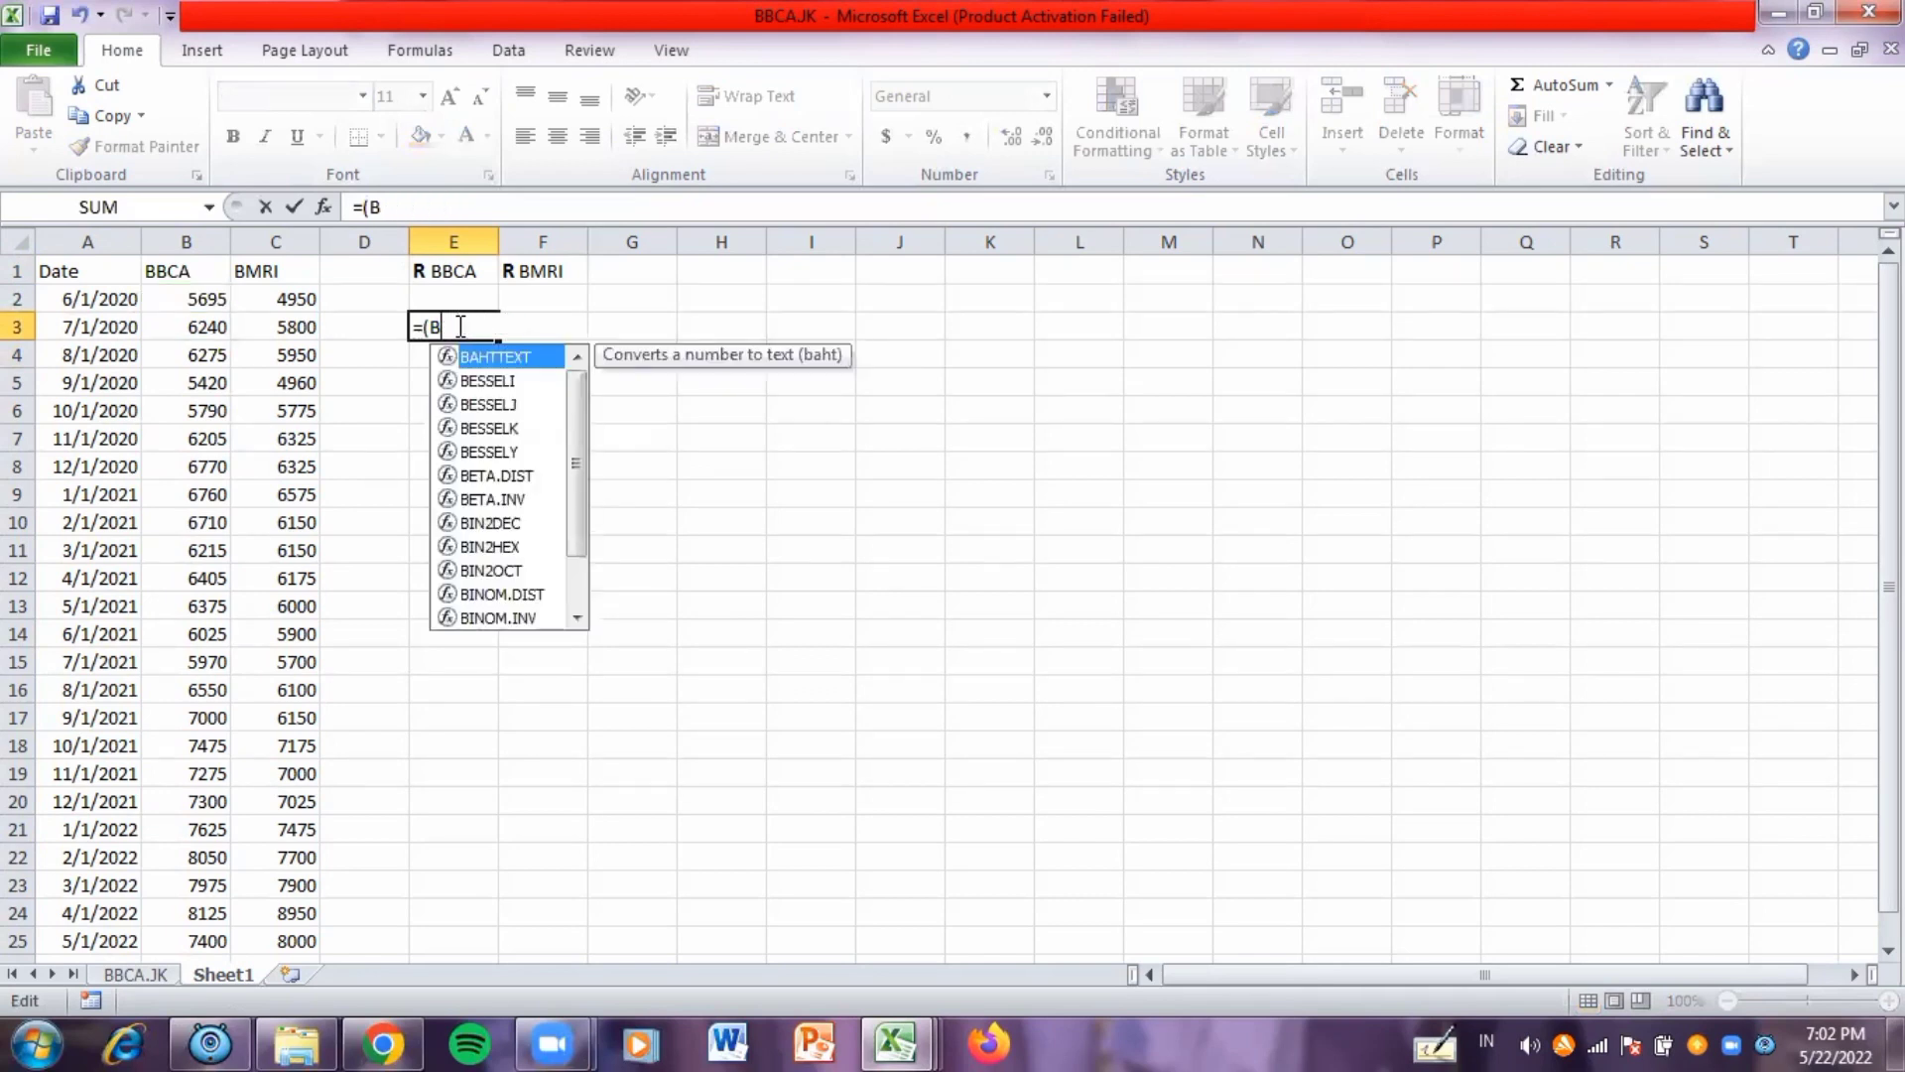
pyautogui.click(197, 327)
pyautogui.write('/')
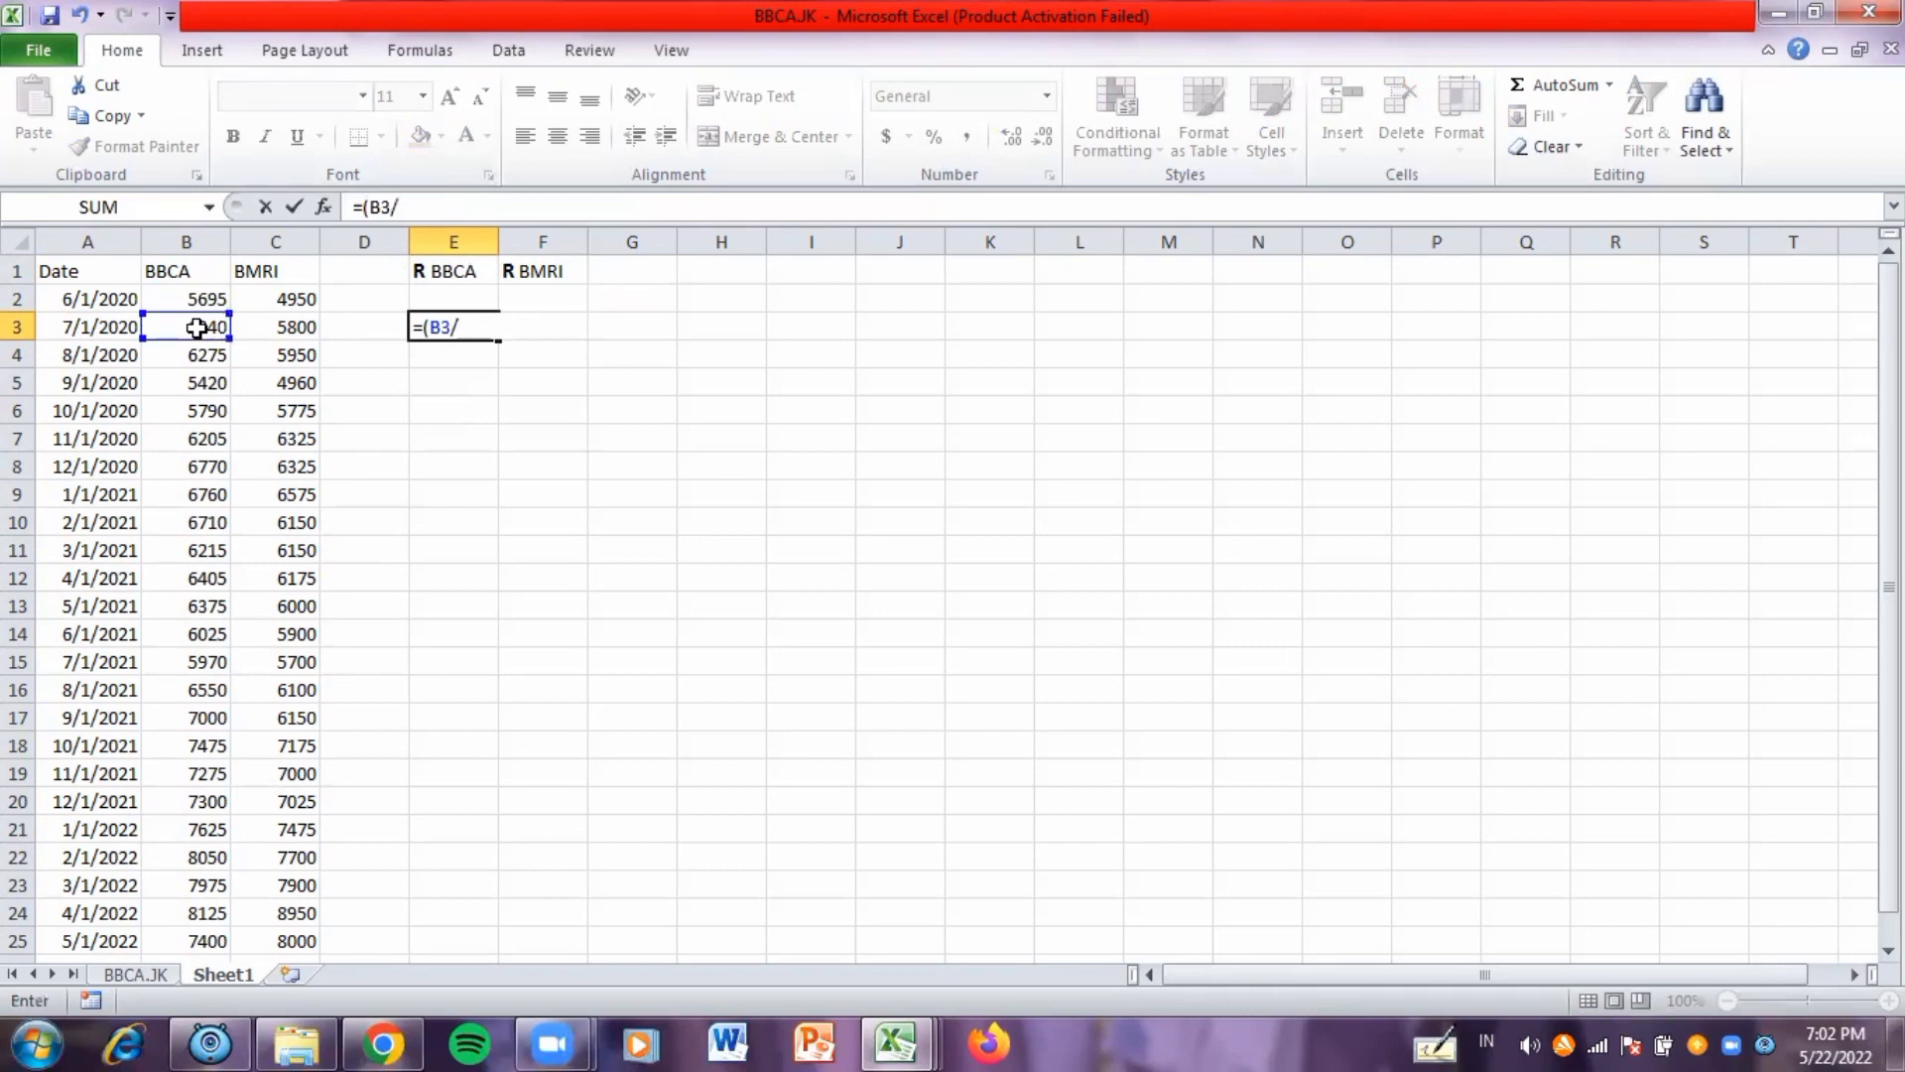
pyautogui.click(198, 303)
pyautogui.write(')-1')
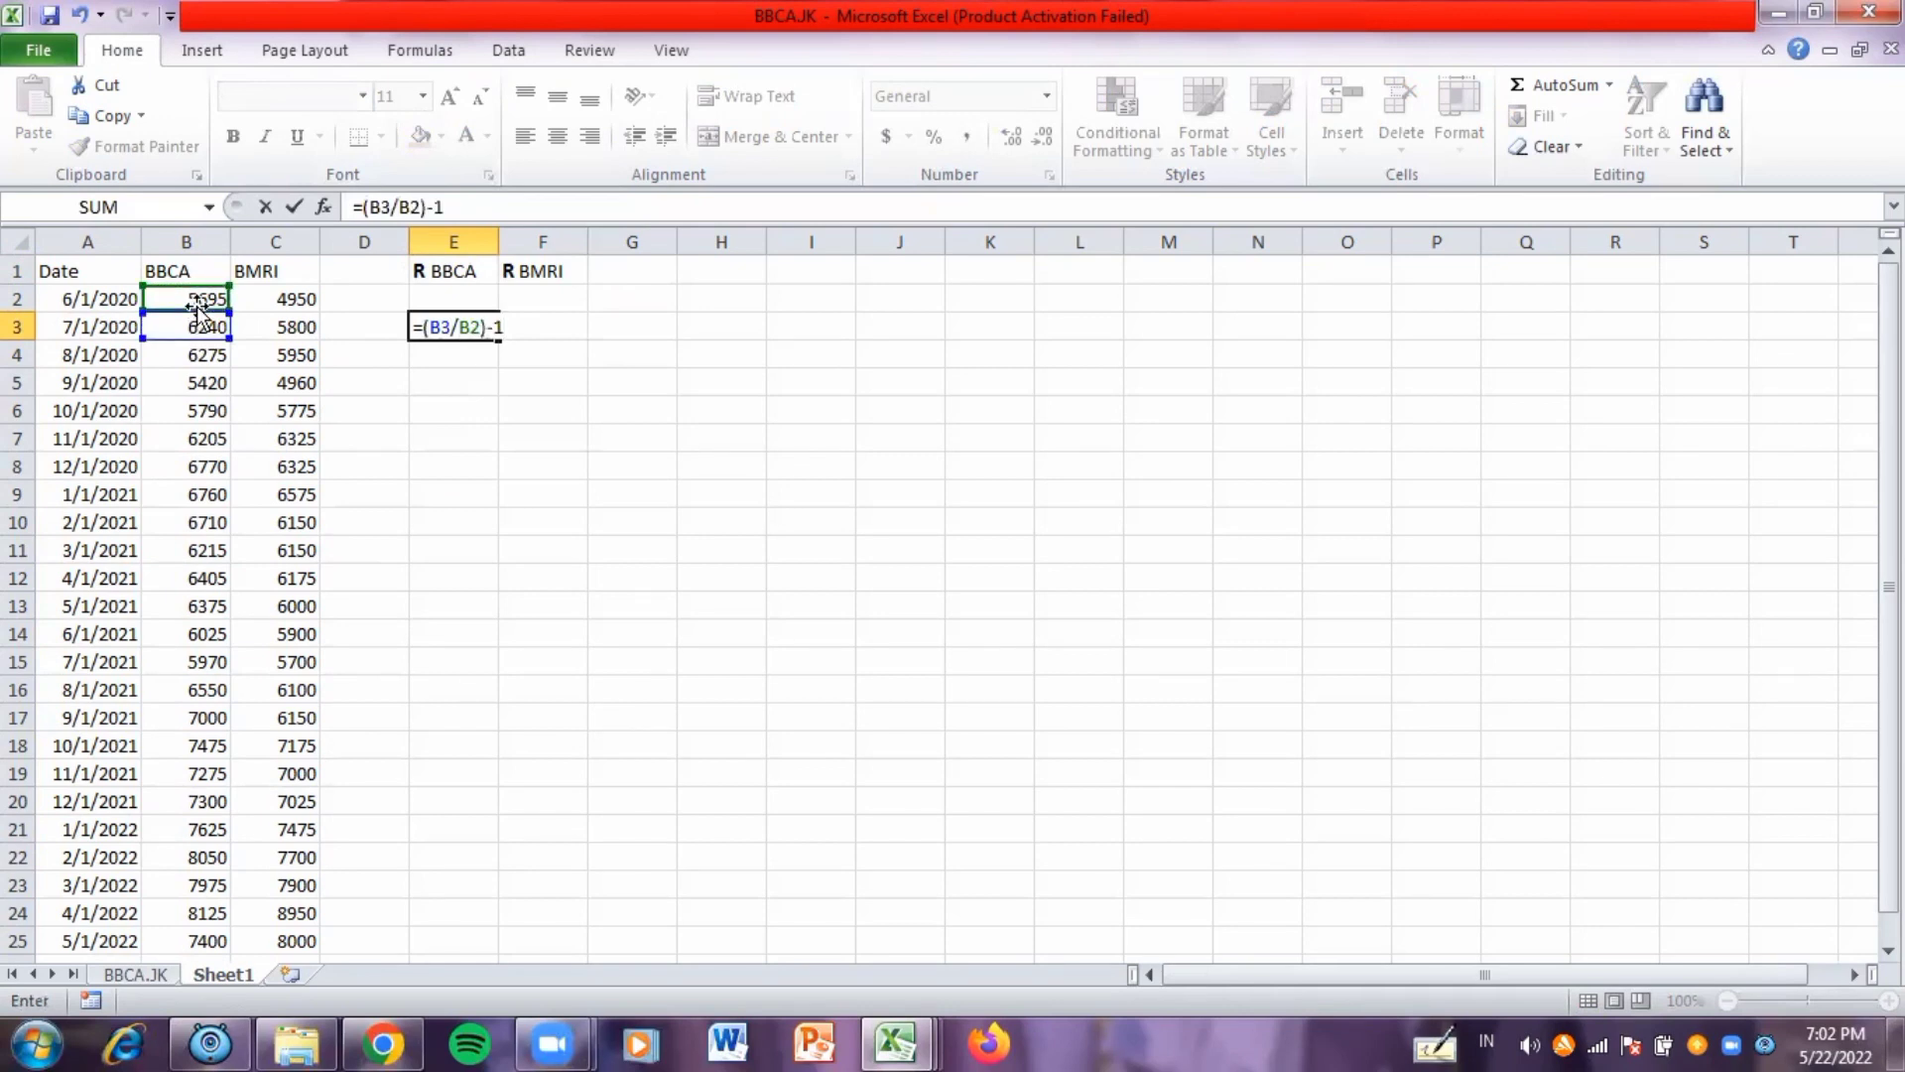
pyautogui.press('Return')
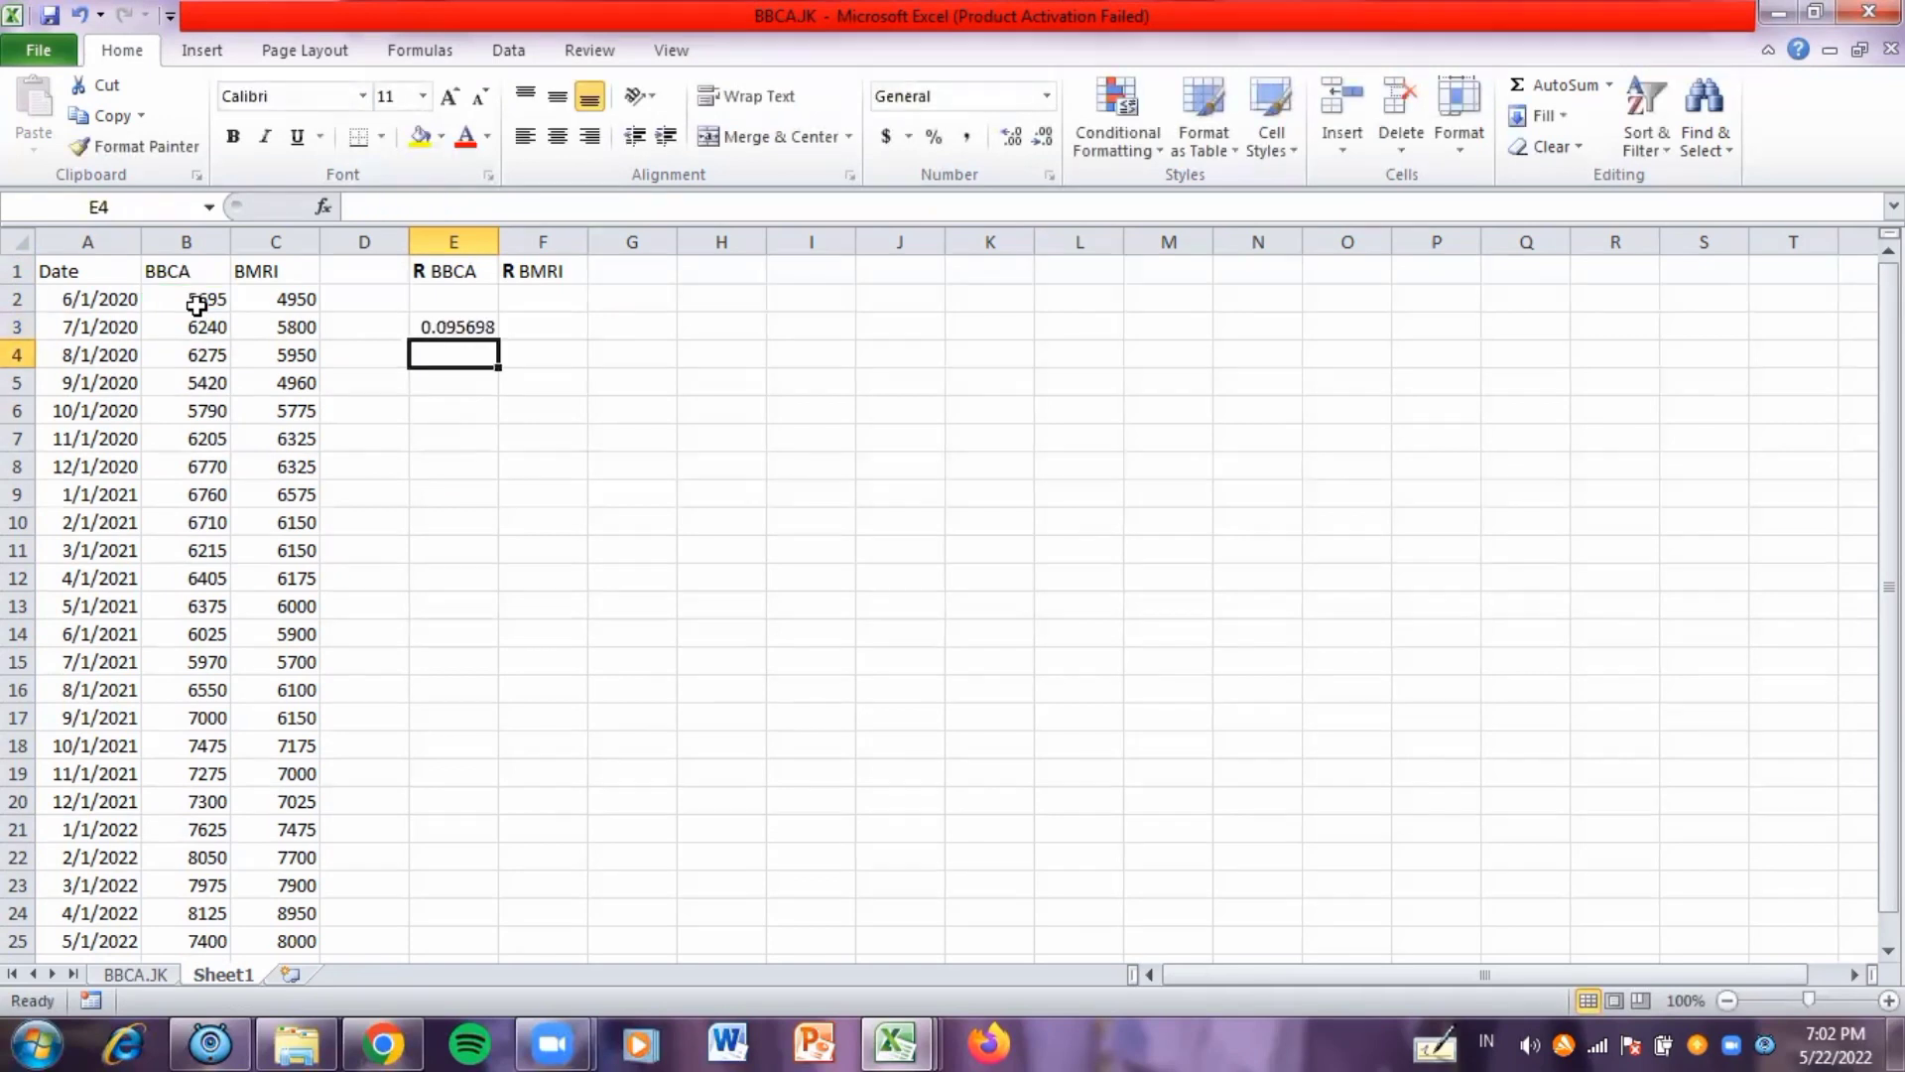
# - Fill the E3 return formula down to E25 and format the BBCA returns as numbers with four decimal places
pyautogui.click(481, 327)
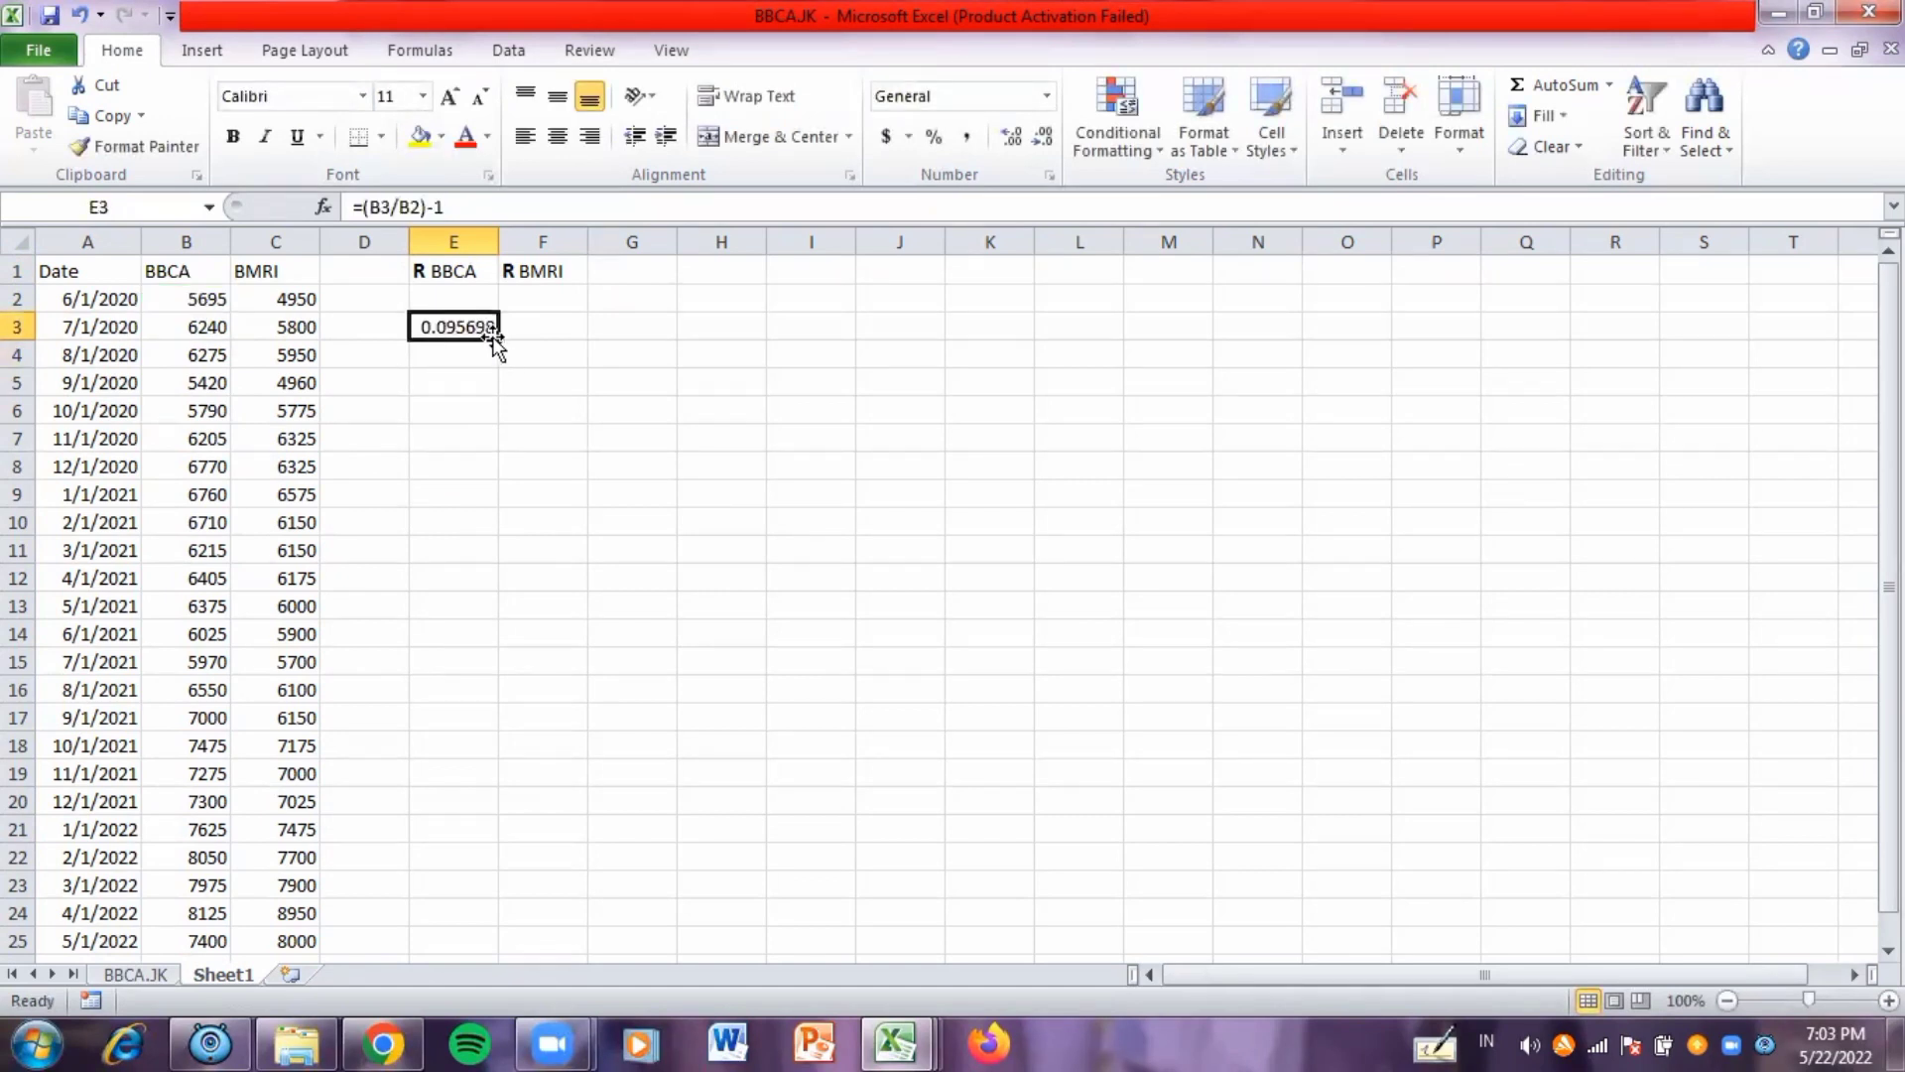
pyautogui.moveTo(497, 339); pyautogui.dragTo(511, 942)
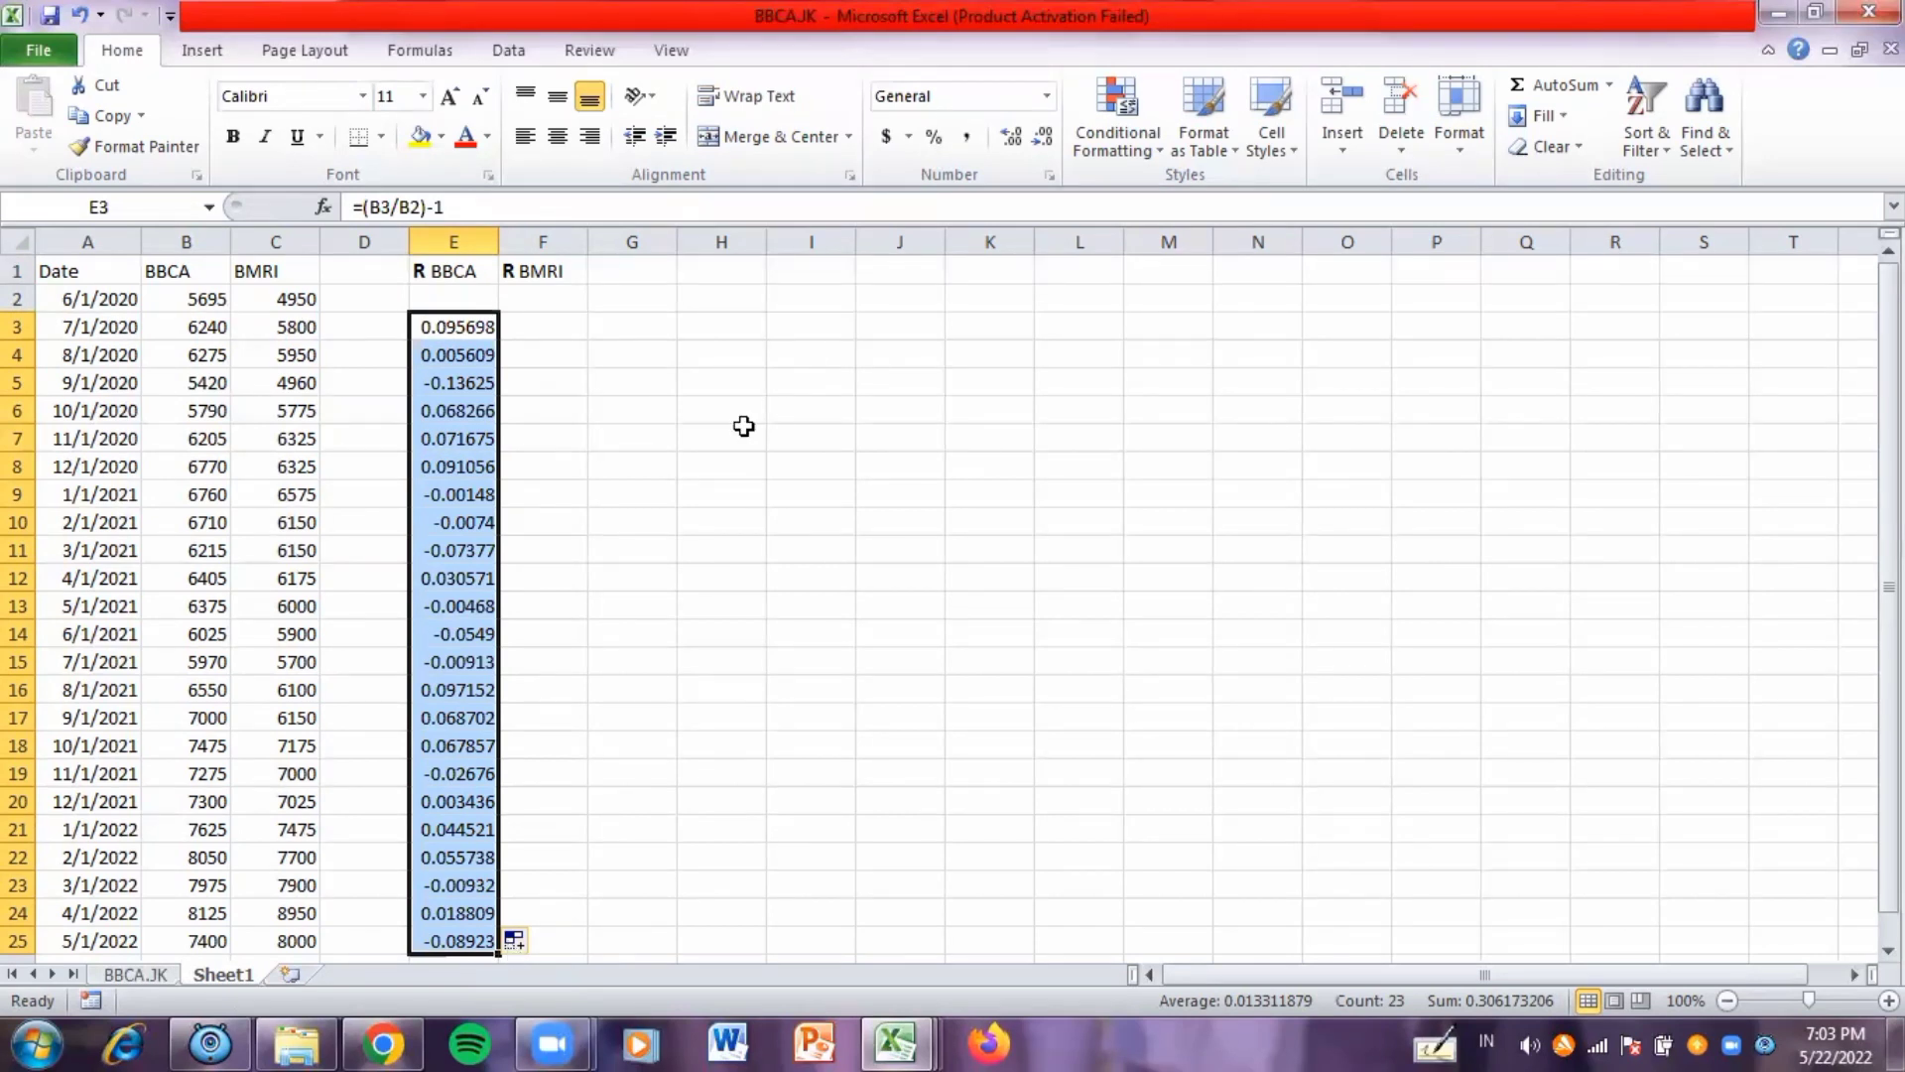
pyautogui.click(1045, 137)
pyautogui.click(1045, 137)
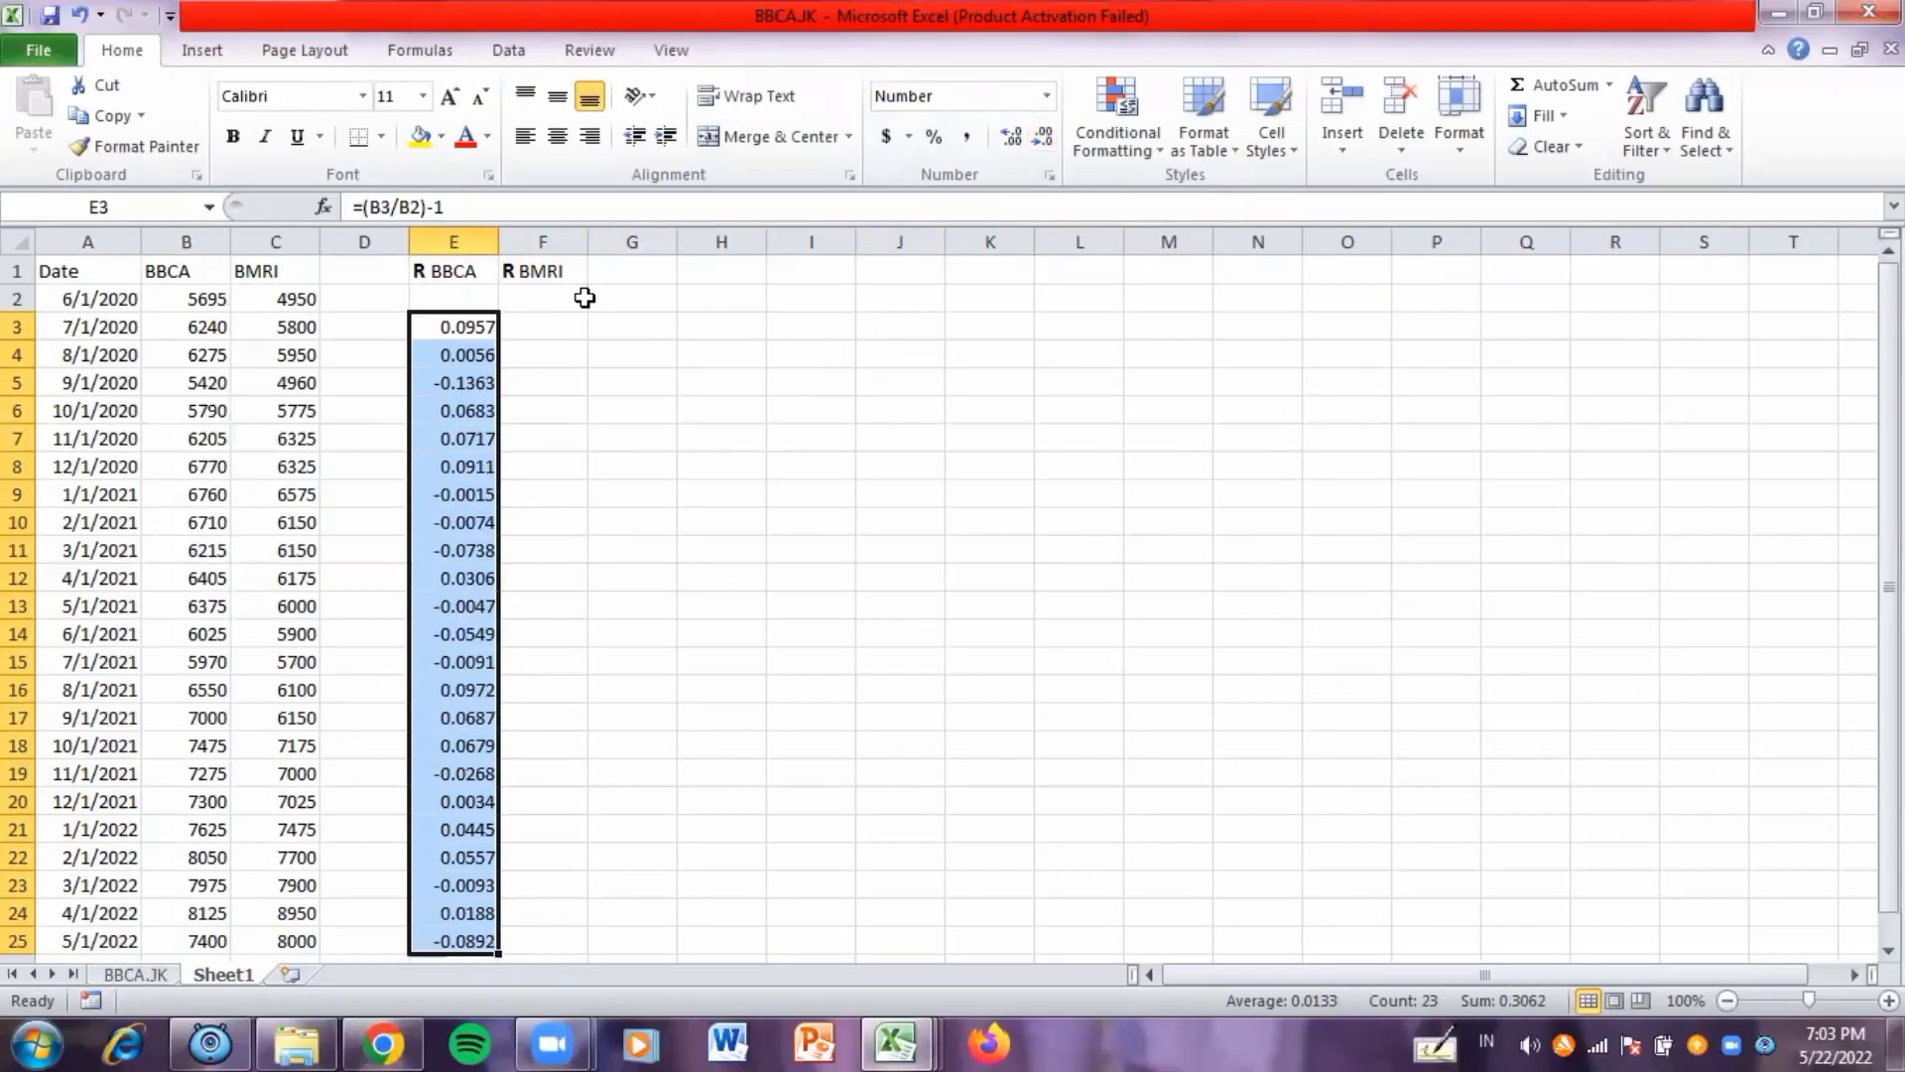
# - Calculate the 7/1/2020 BMRI return in F3 with the formula =(C3/C2)-1
pyautogui.click(521, 328)
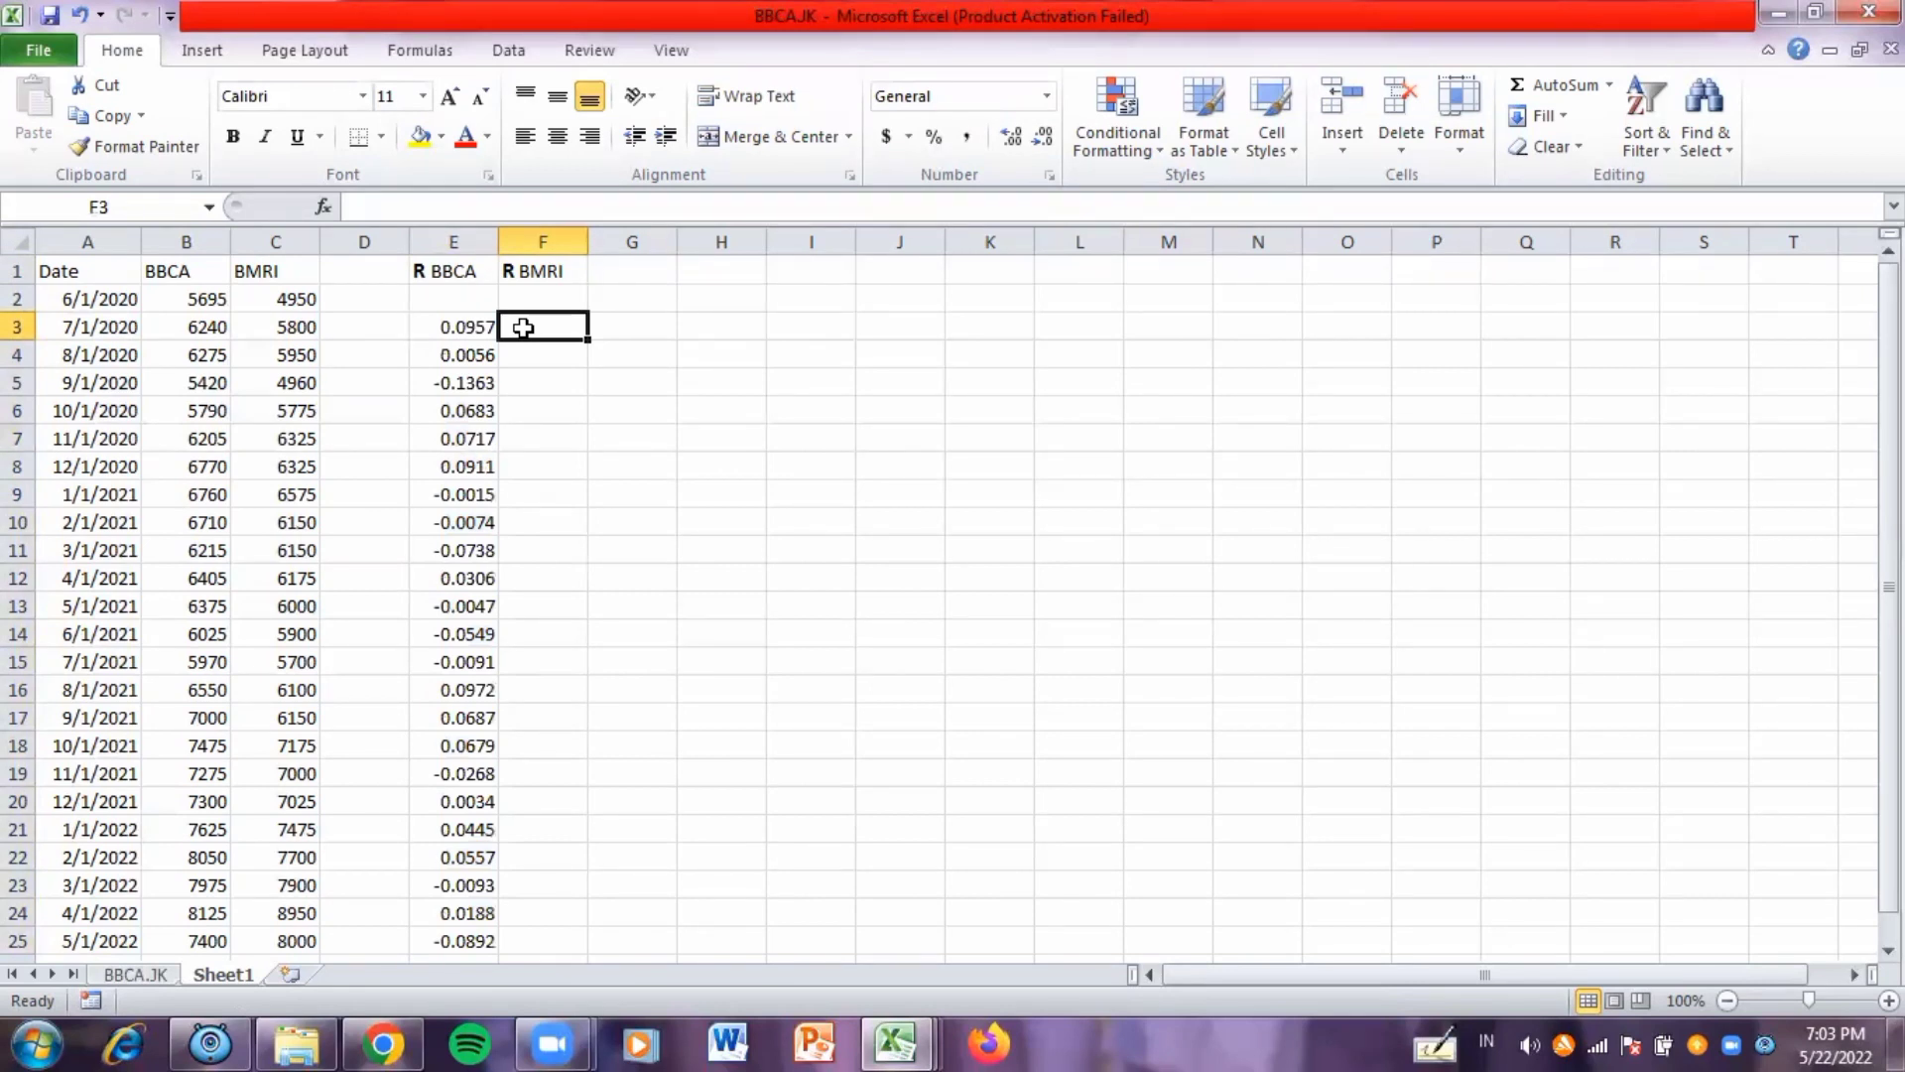
pyautogui.write('=(')
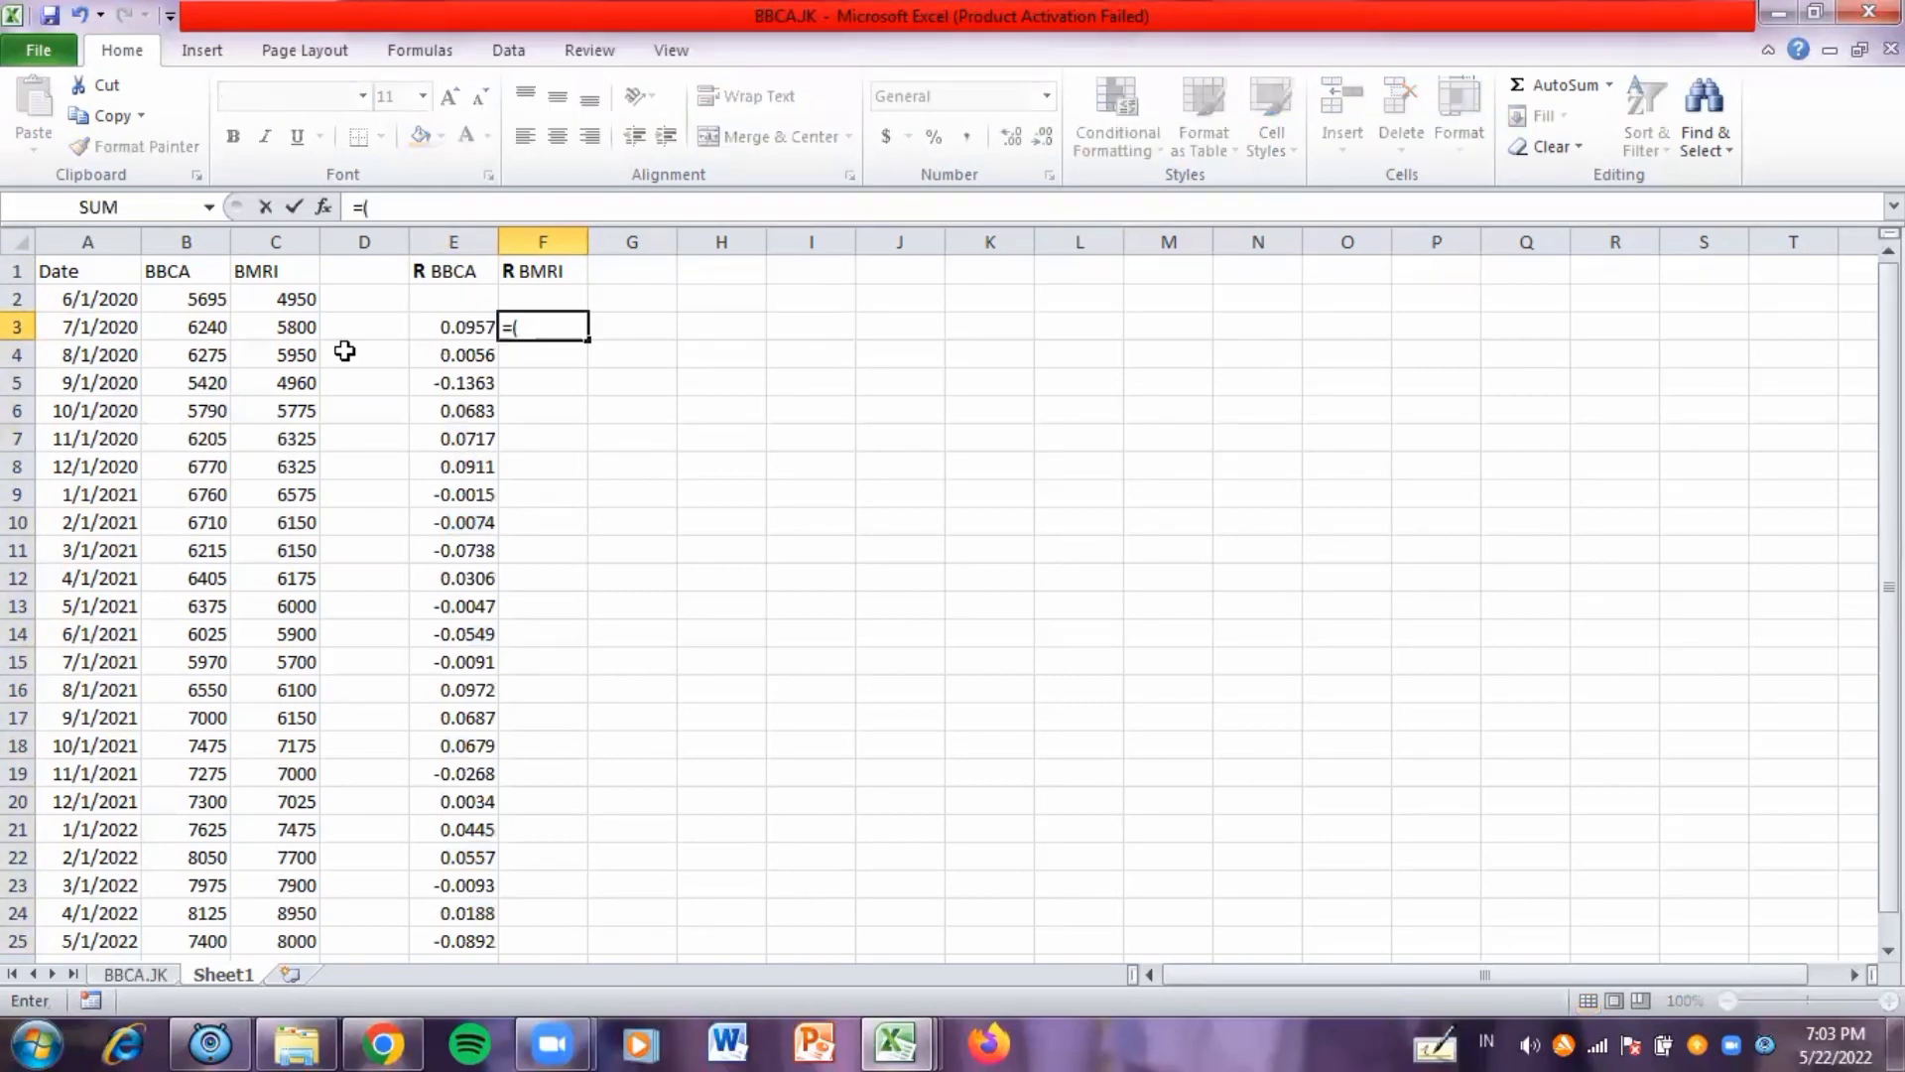
pyautogui.click(287, 329)
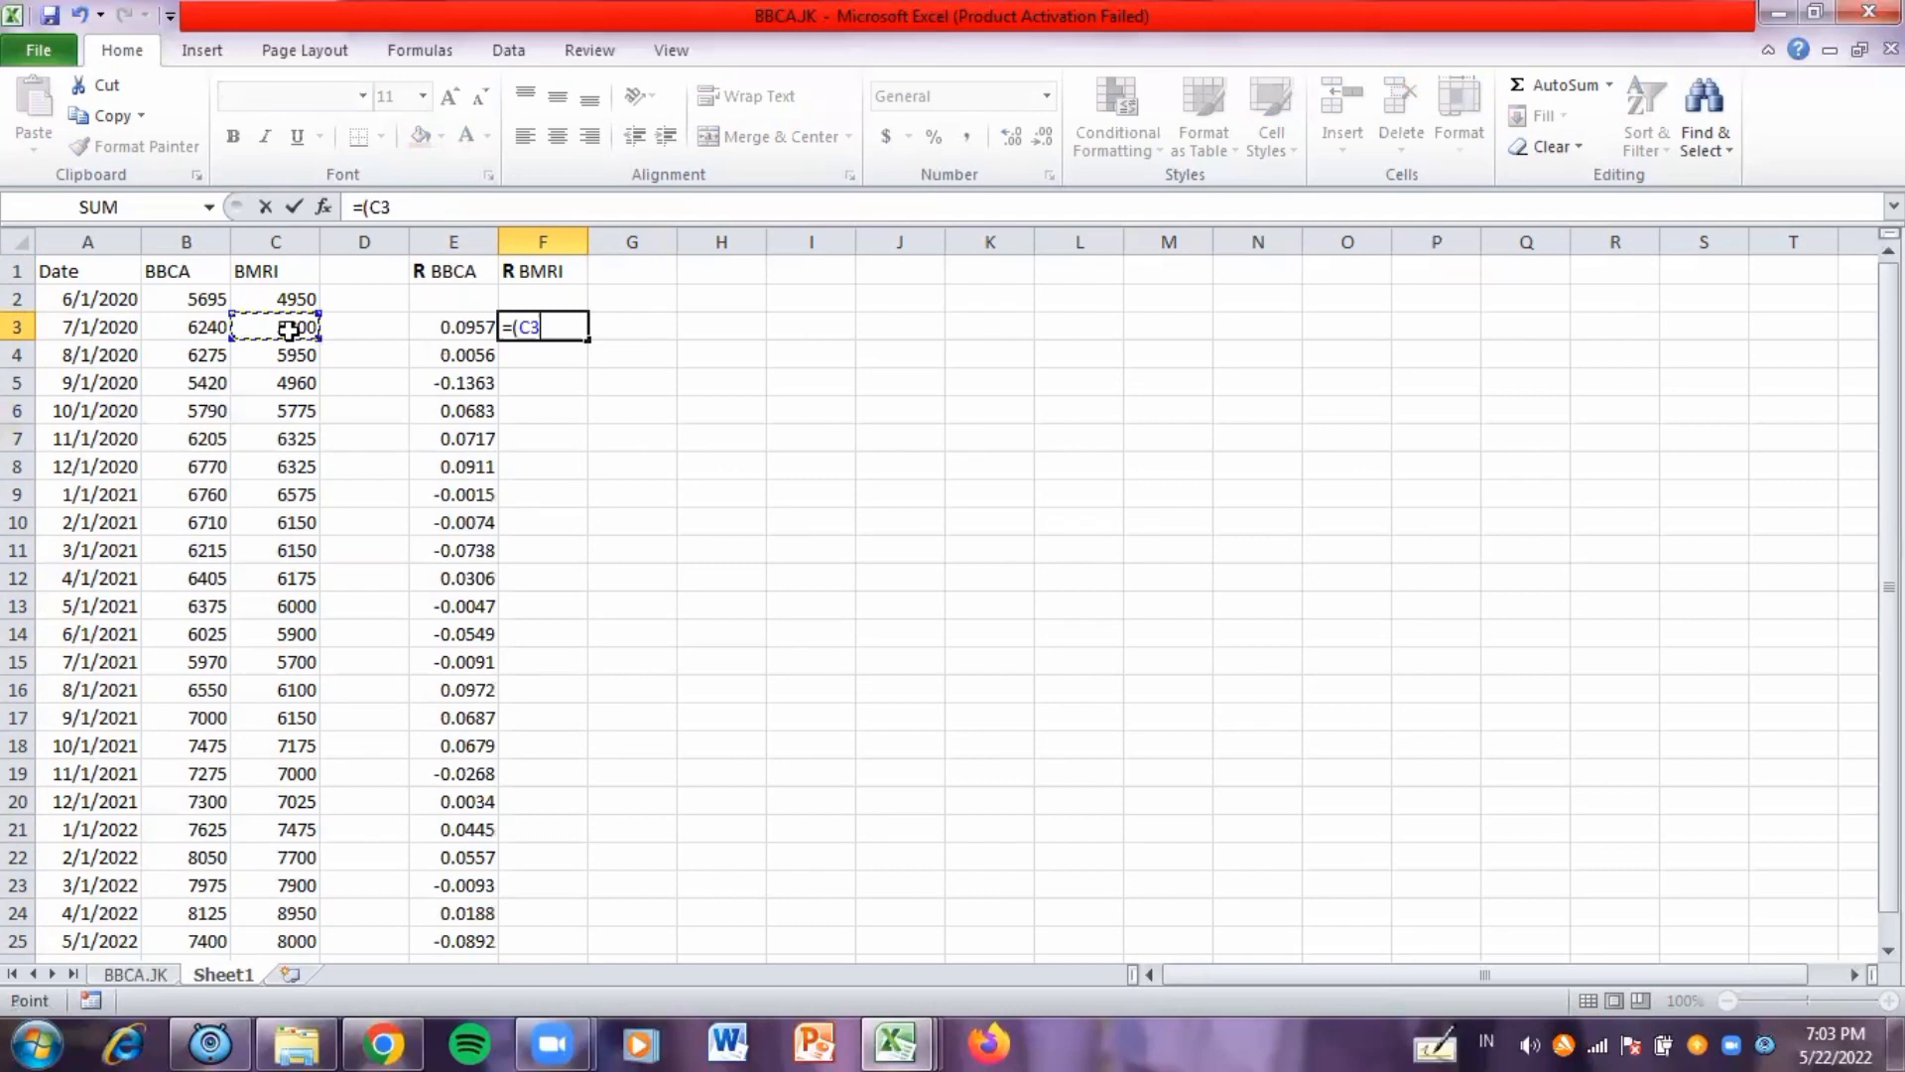
pyautogui.write('/')
pyautogui.click(288, 302)
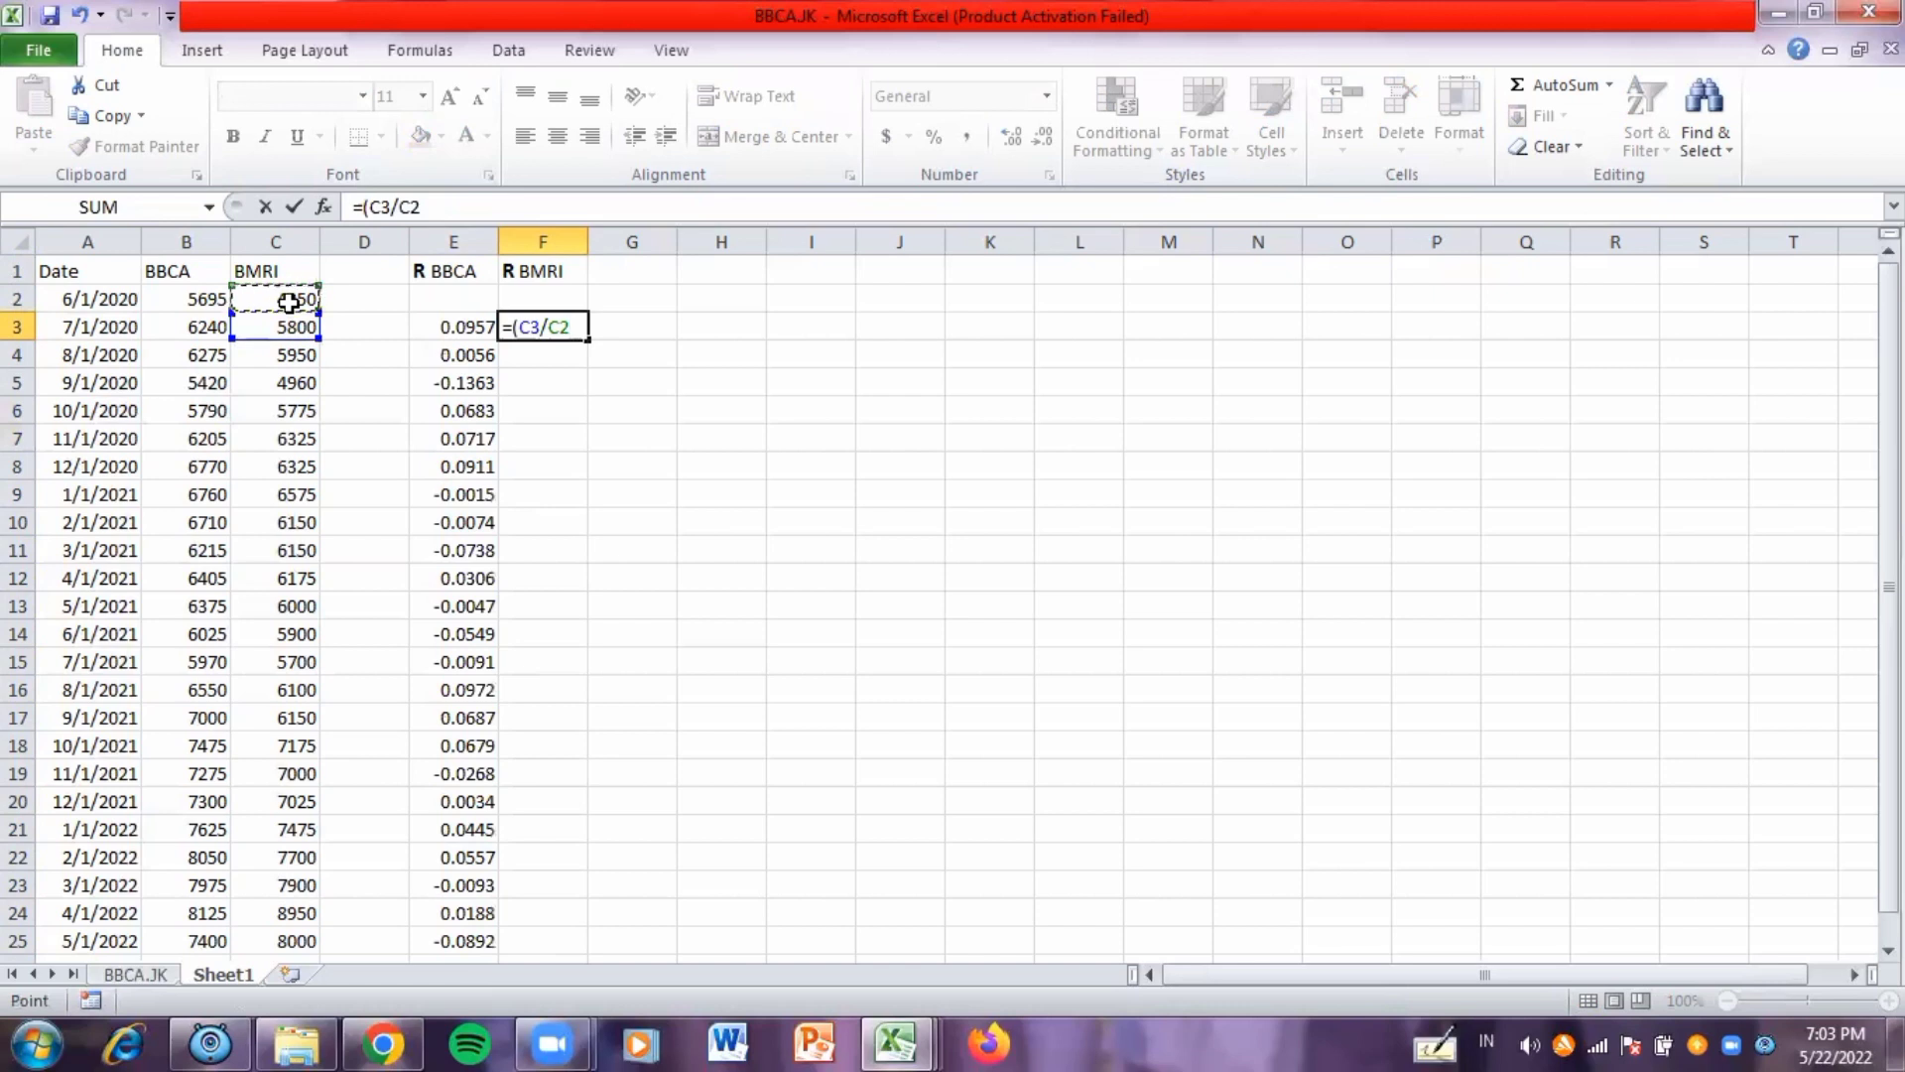
pyautogui.write(')-1')
pyautogui.press('Return')
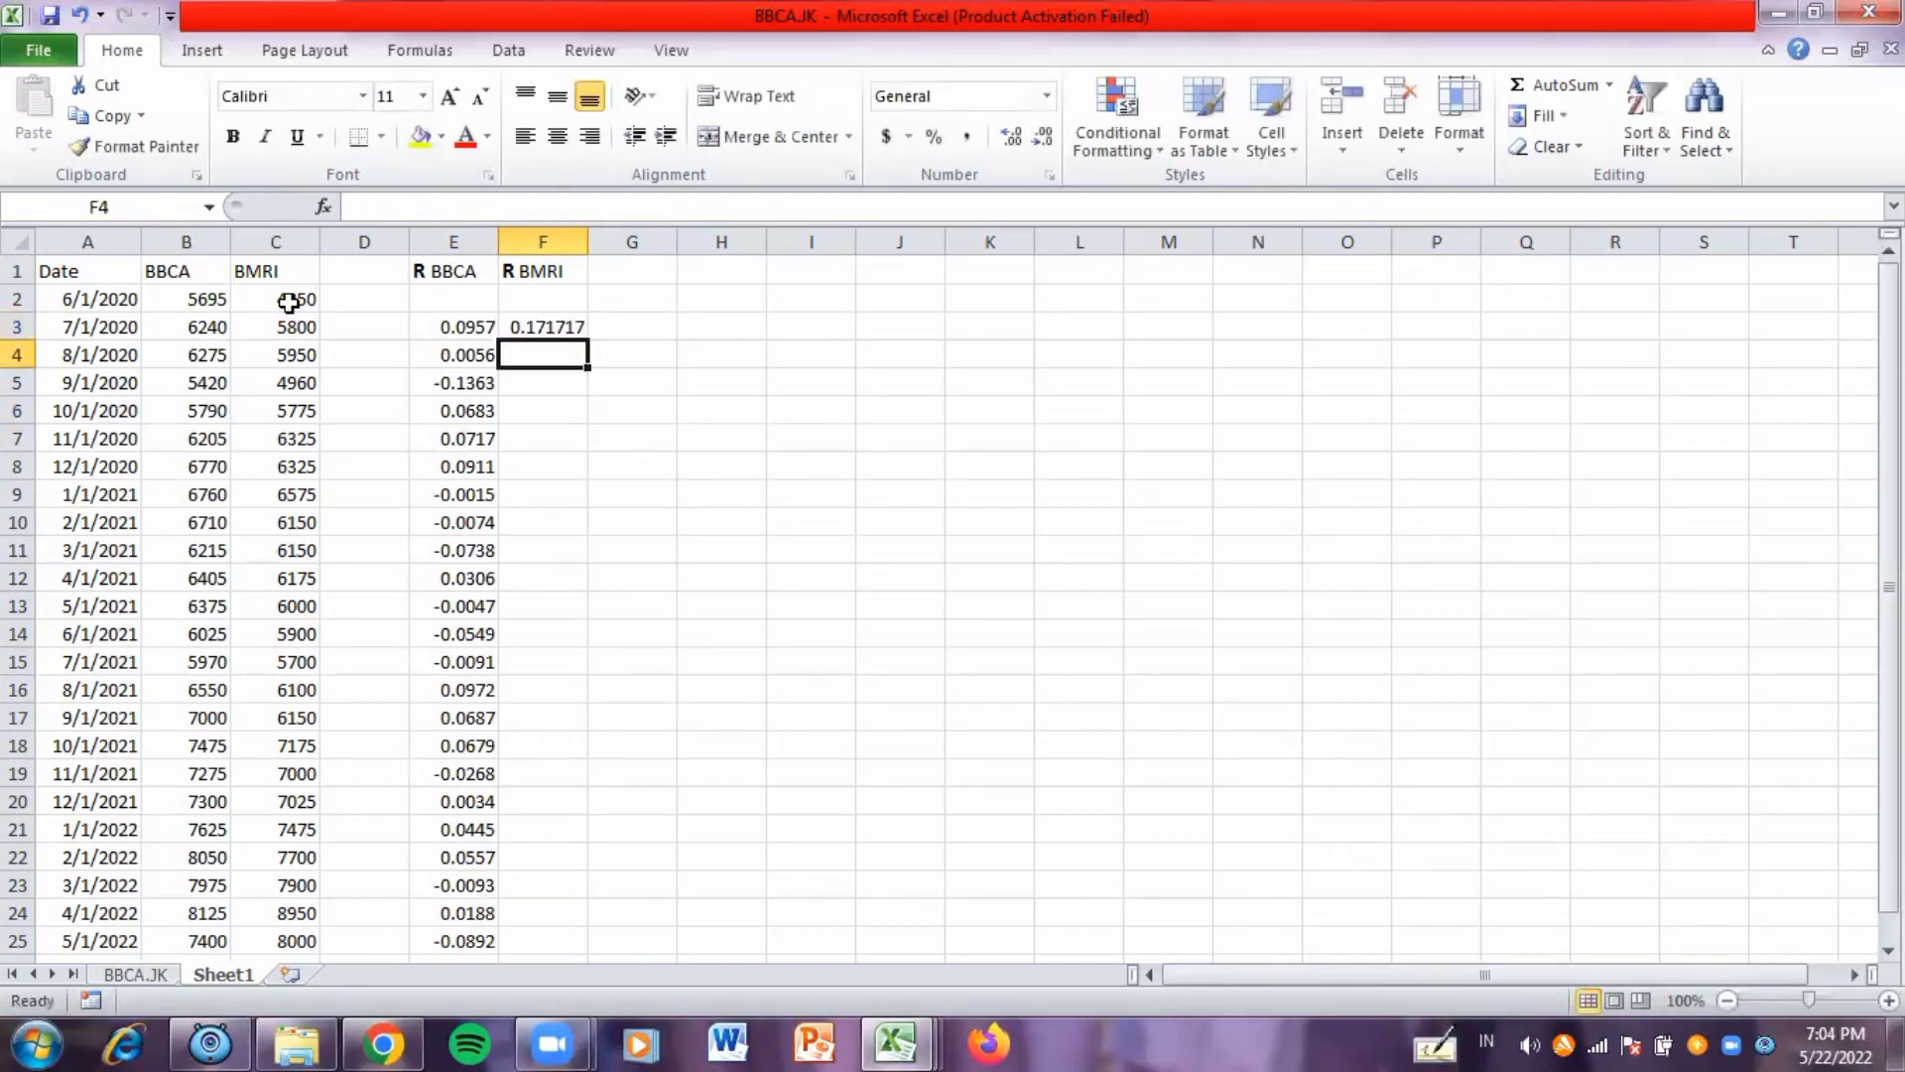
# - Fill the F3 return formula down to F25 and show the BMRI returns with four decimal places
pyautogui.click(536, 325)
pyautogui.moveTo(584, 336); pyautogui.dragTo(590, 957)
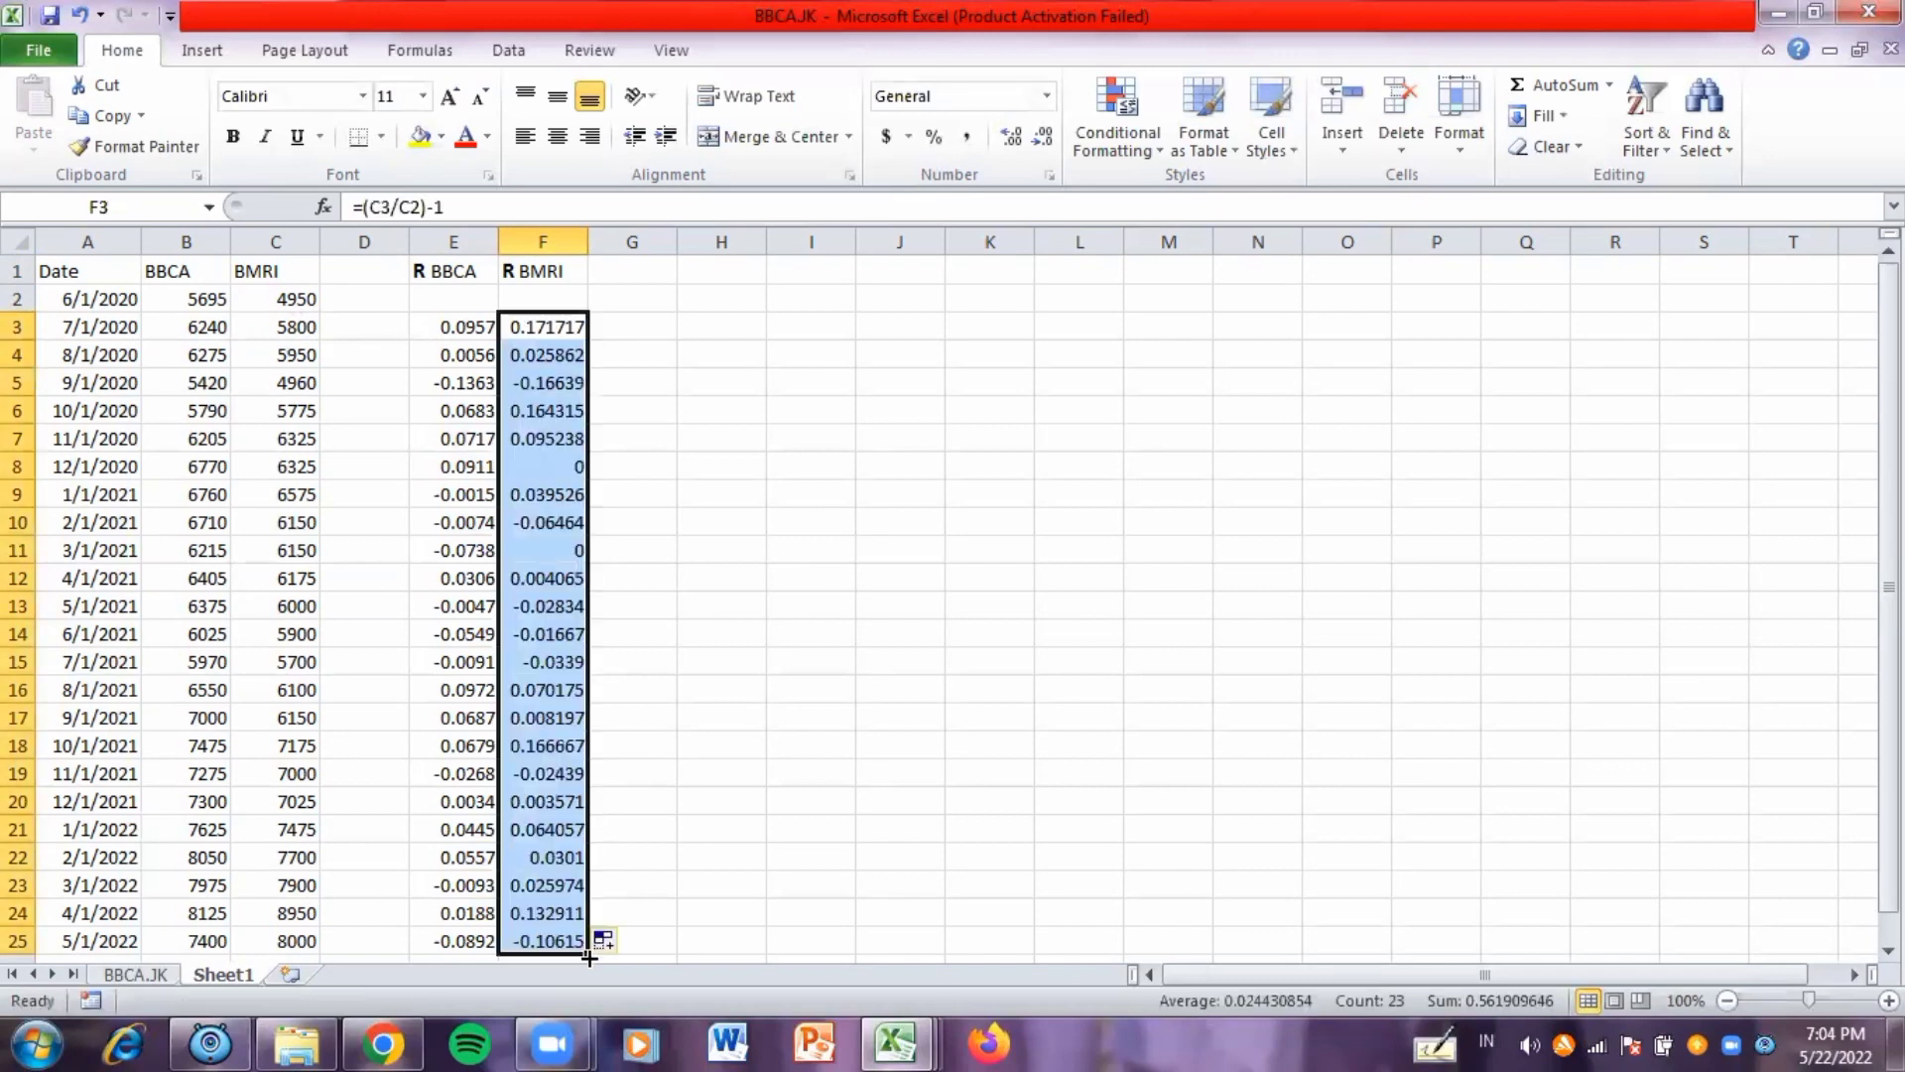
pyautogui.click(1040, 136)
pyautogui.click(1040, 137)
pyautogui.click(923, 337)
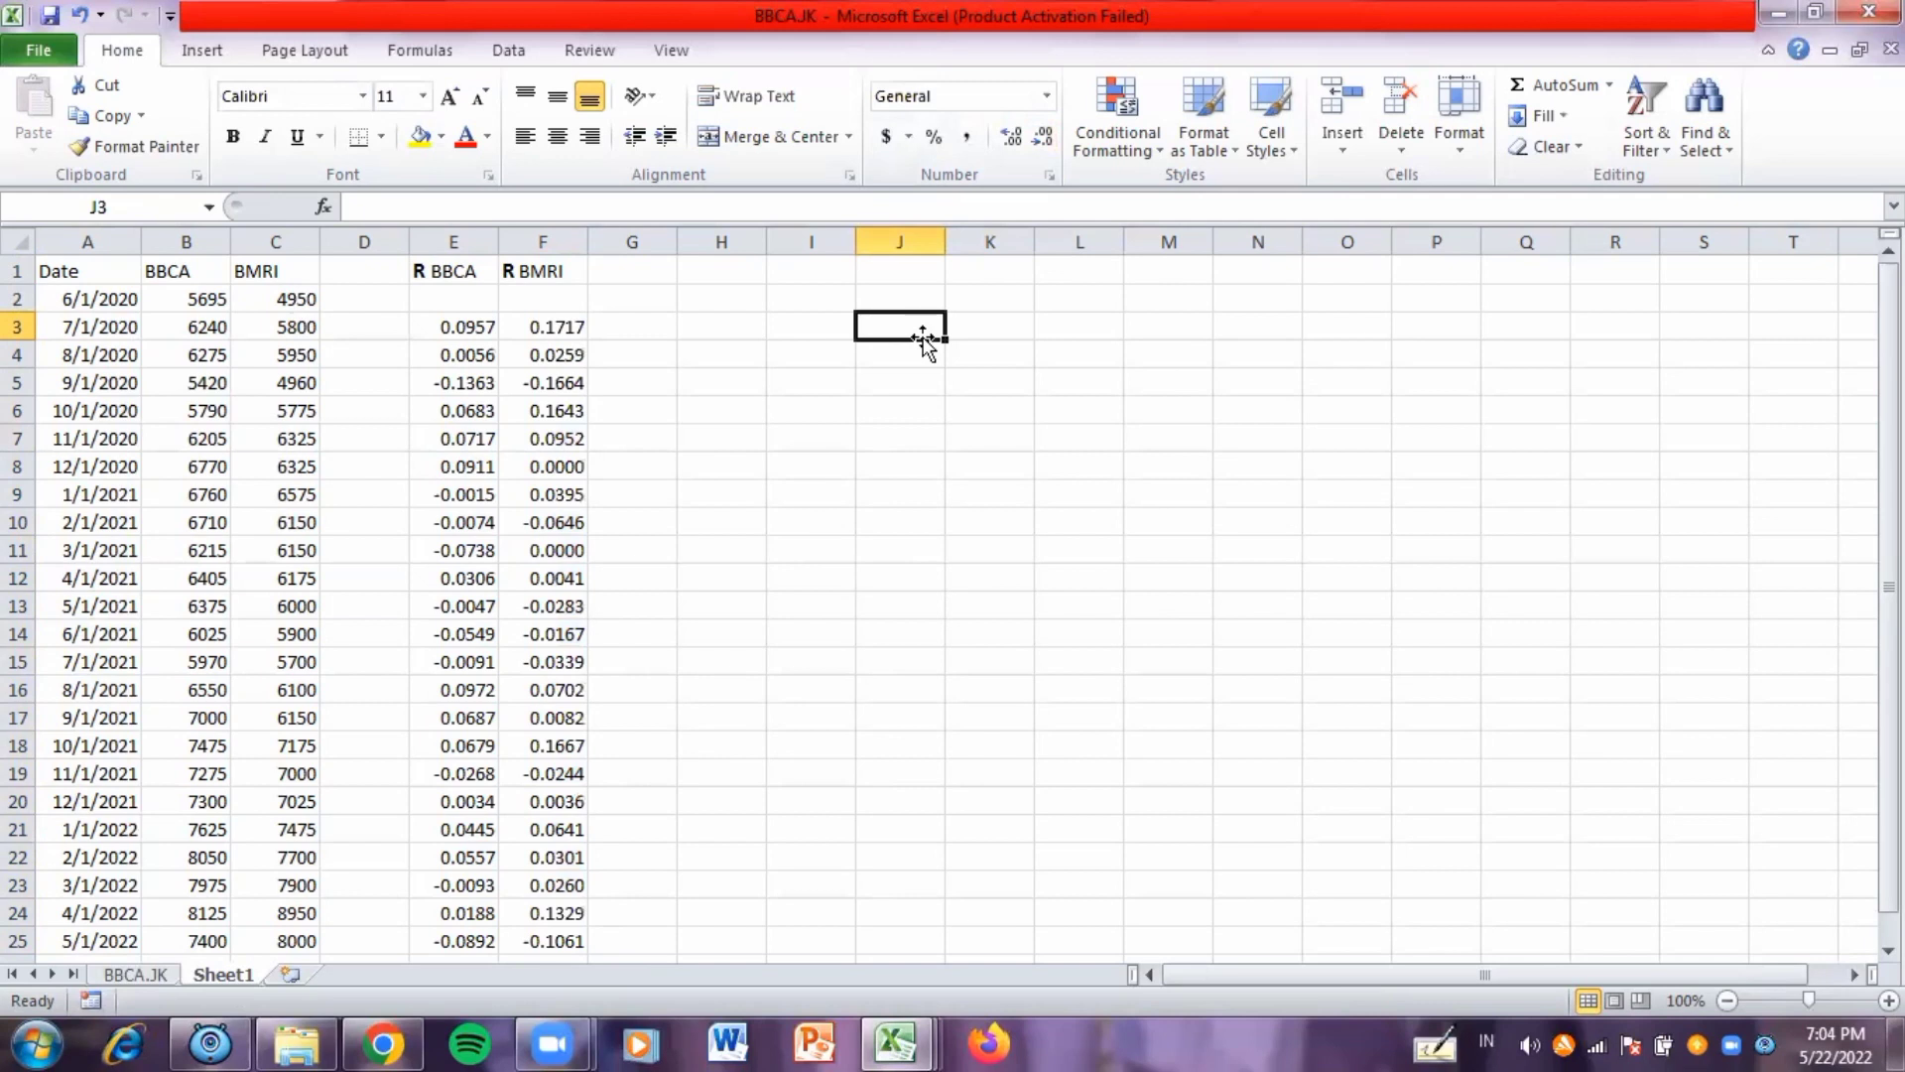
# - Enter the label ER BBCA in H3, making its letters ER bold and size 12
pyautogui.click(704, 336)
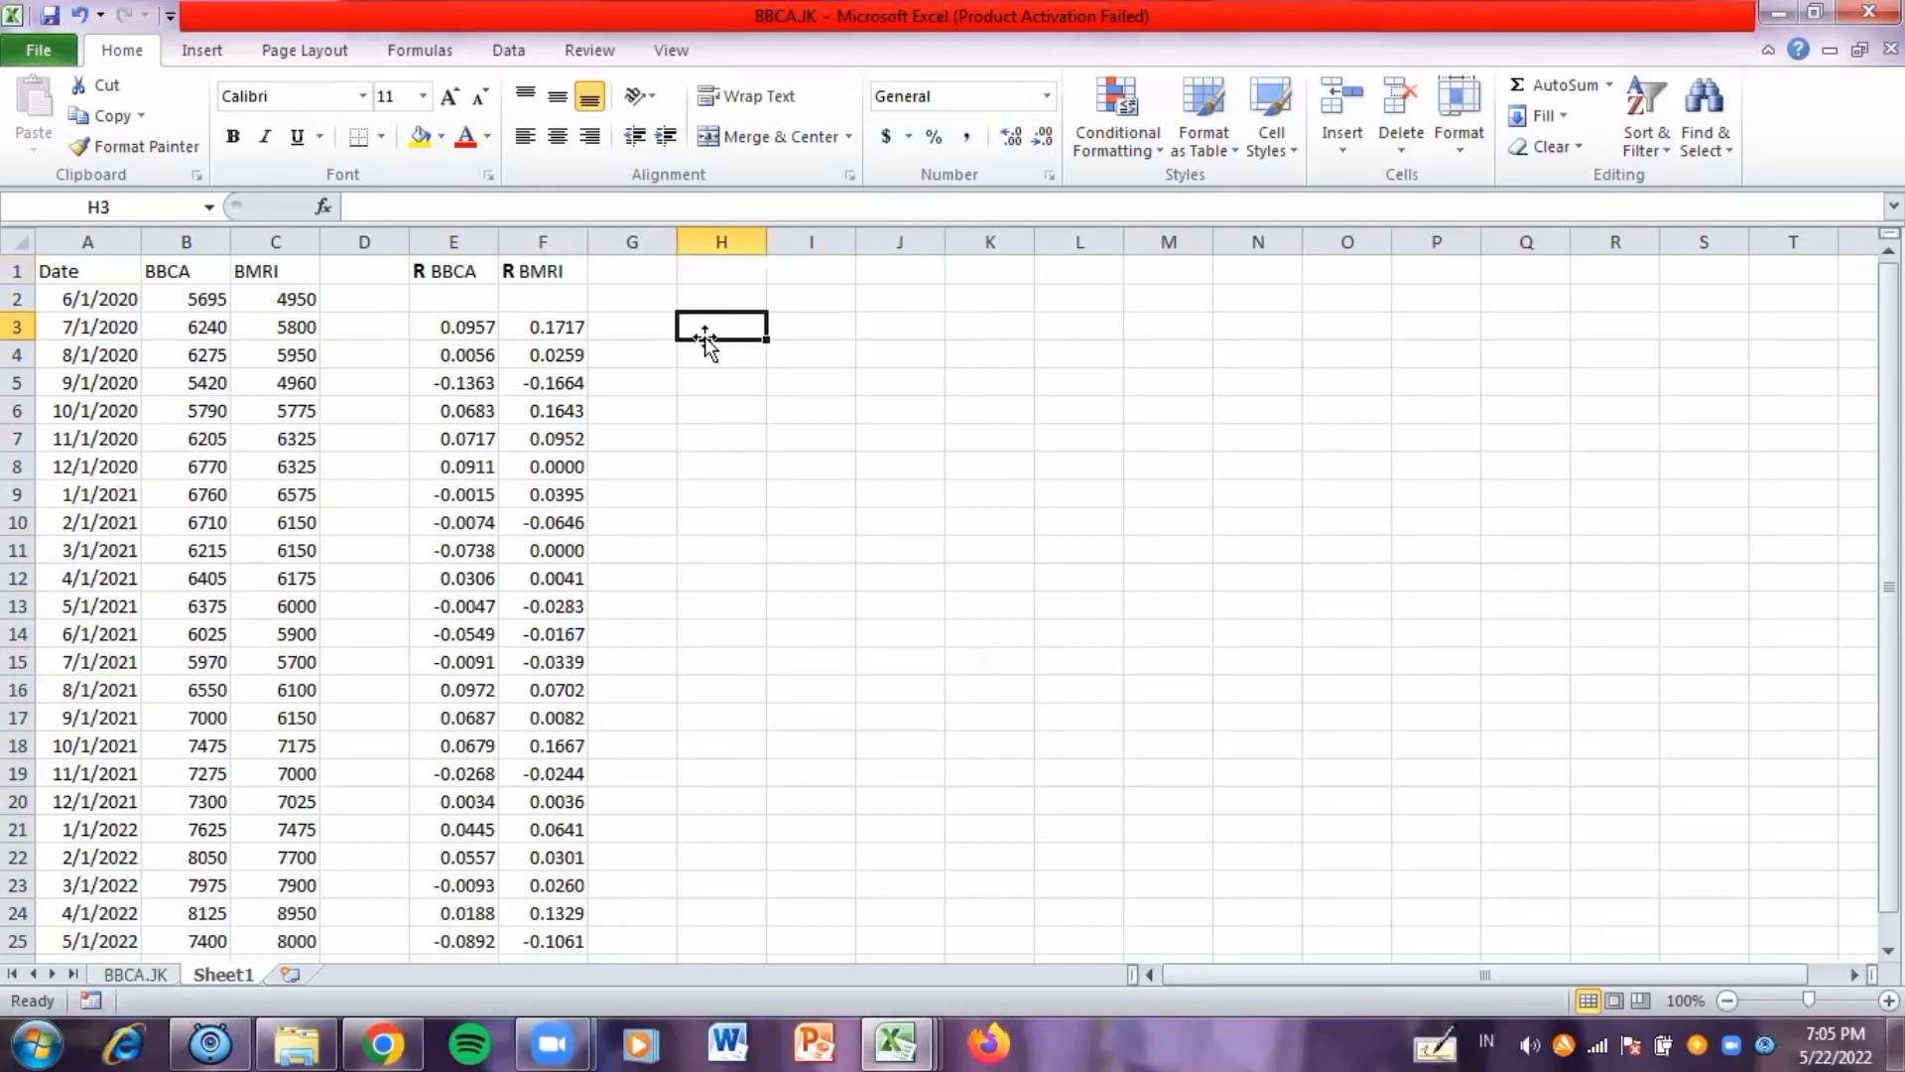
pyautogui.write('ER')
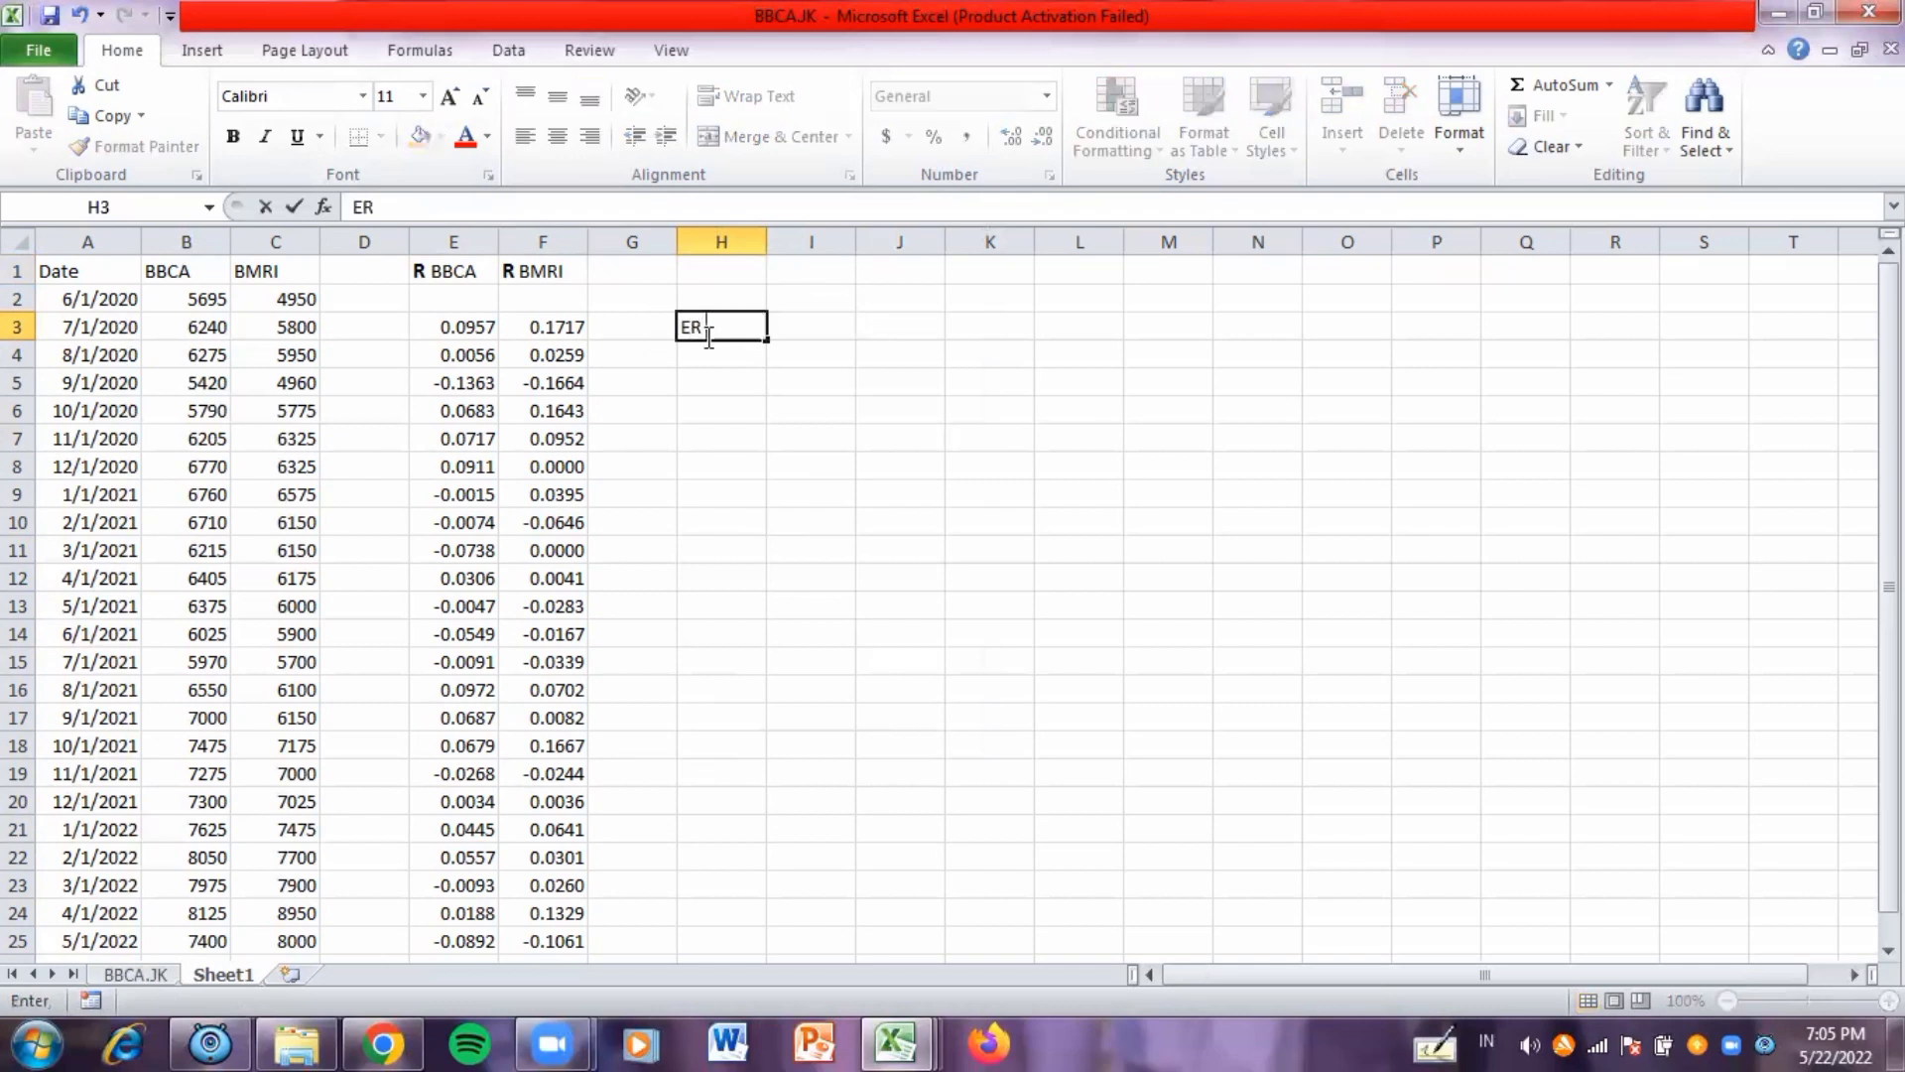
pyautogui.write(' BBCA')
pyautogui.moveTo(702, 328); pyautogui.dragTo(679, 328)
pyautogui.click(235, 136)
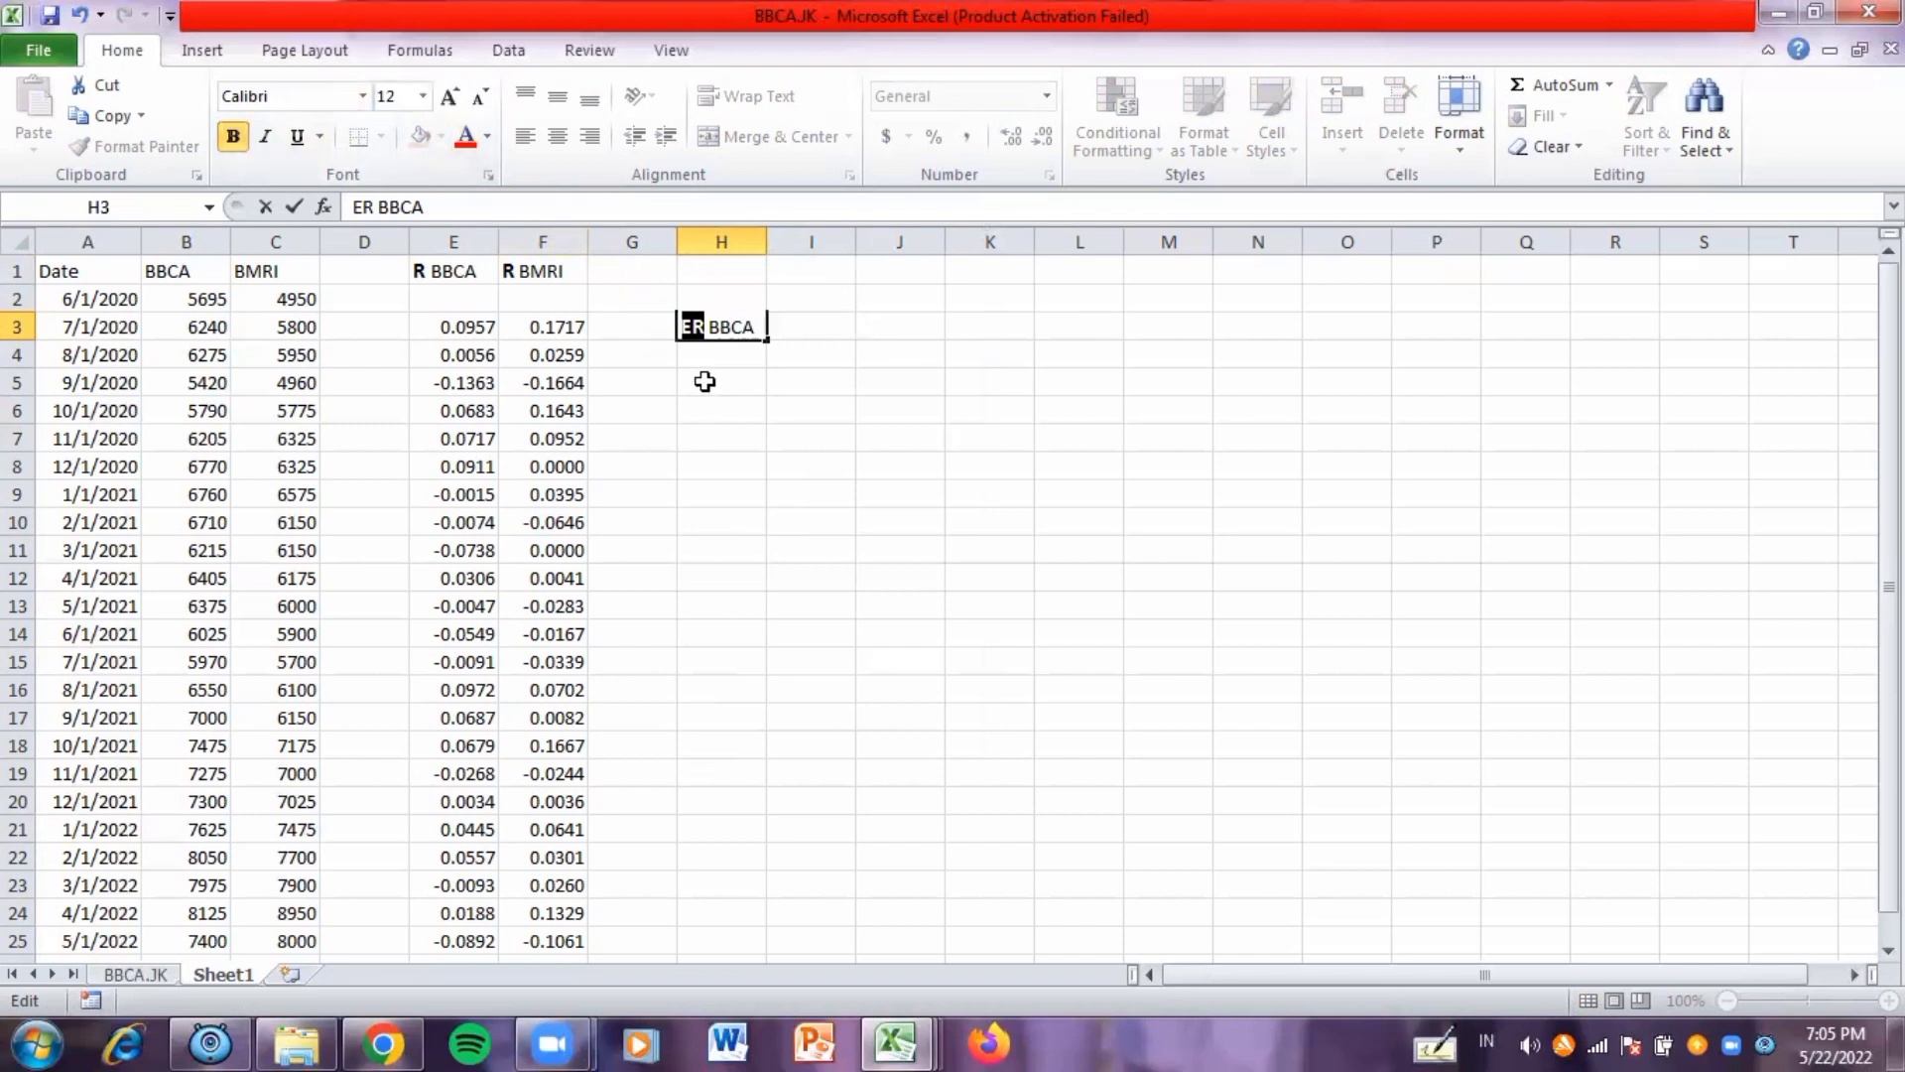
# - Enter the label ER BMRI in H5, making its letters ER bold and size 12
pyautogui.click(704, 382)
pyautogui.write('ER BMRI')
pyautogui.moveTo(703, 384); pyautogui.dragTo(677, 384)
pyautogui.click(234, 136)
# - Calculate the expected BBCA return in I3 with the formula =AVERAGE(E3:E25)
pyautogui.click(799, 338)
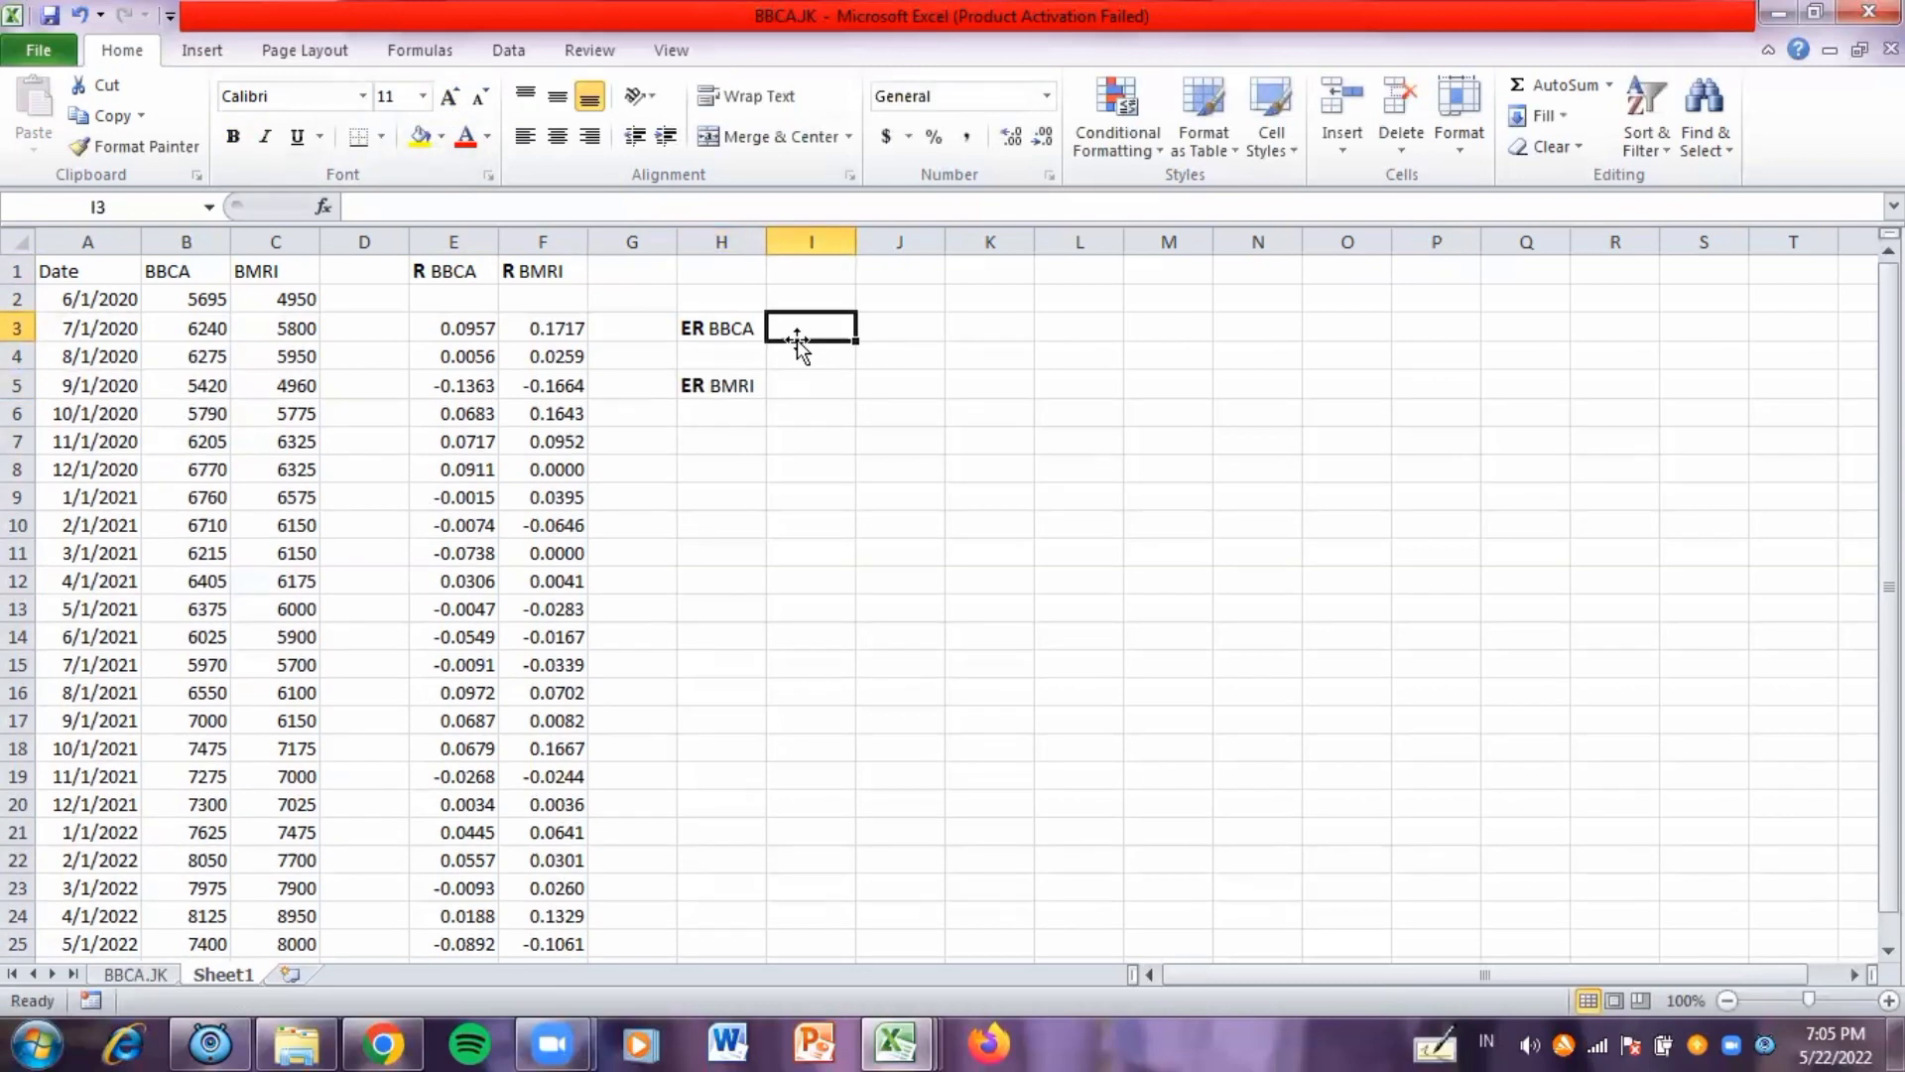
pyautogui.write('=AVER')
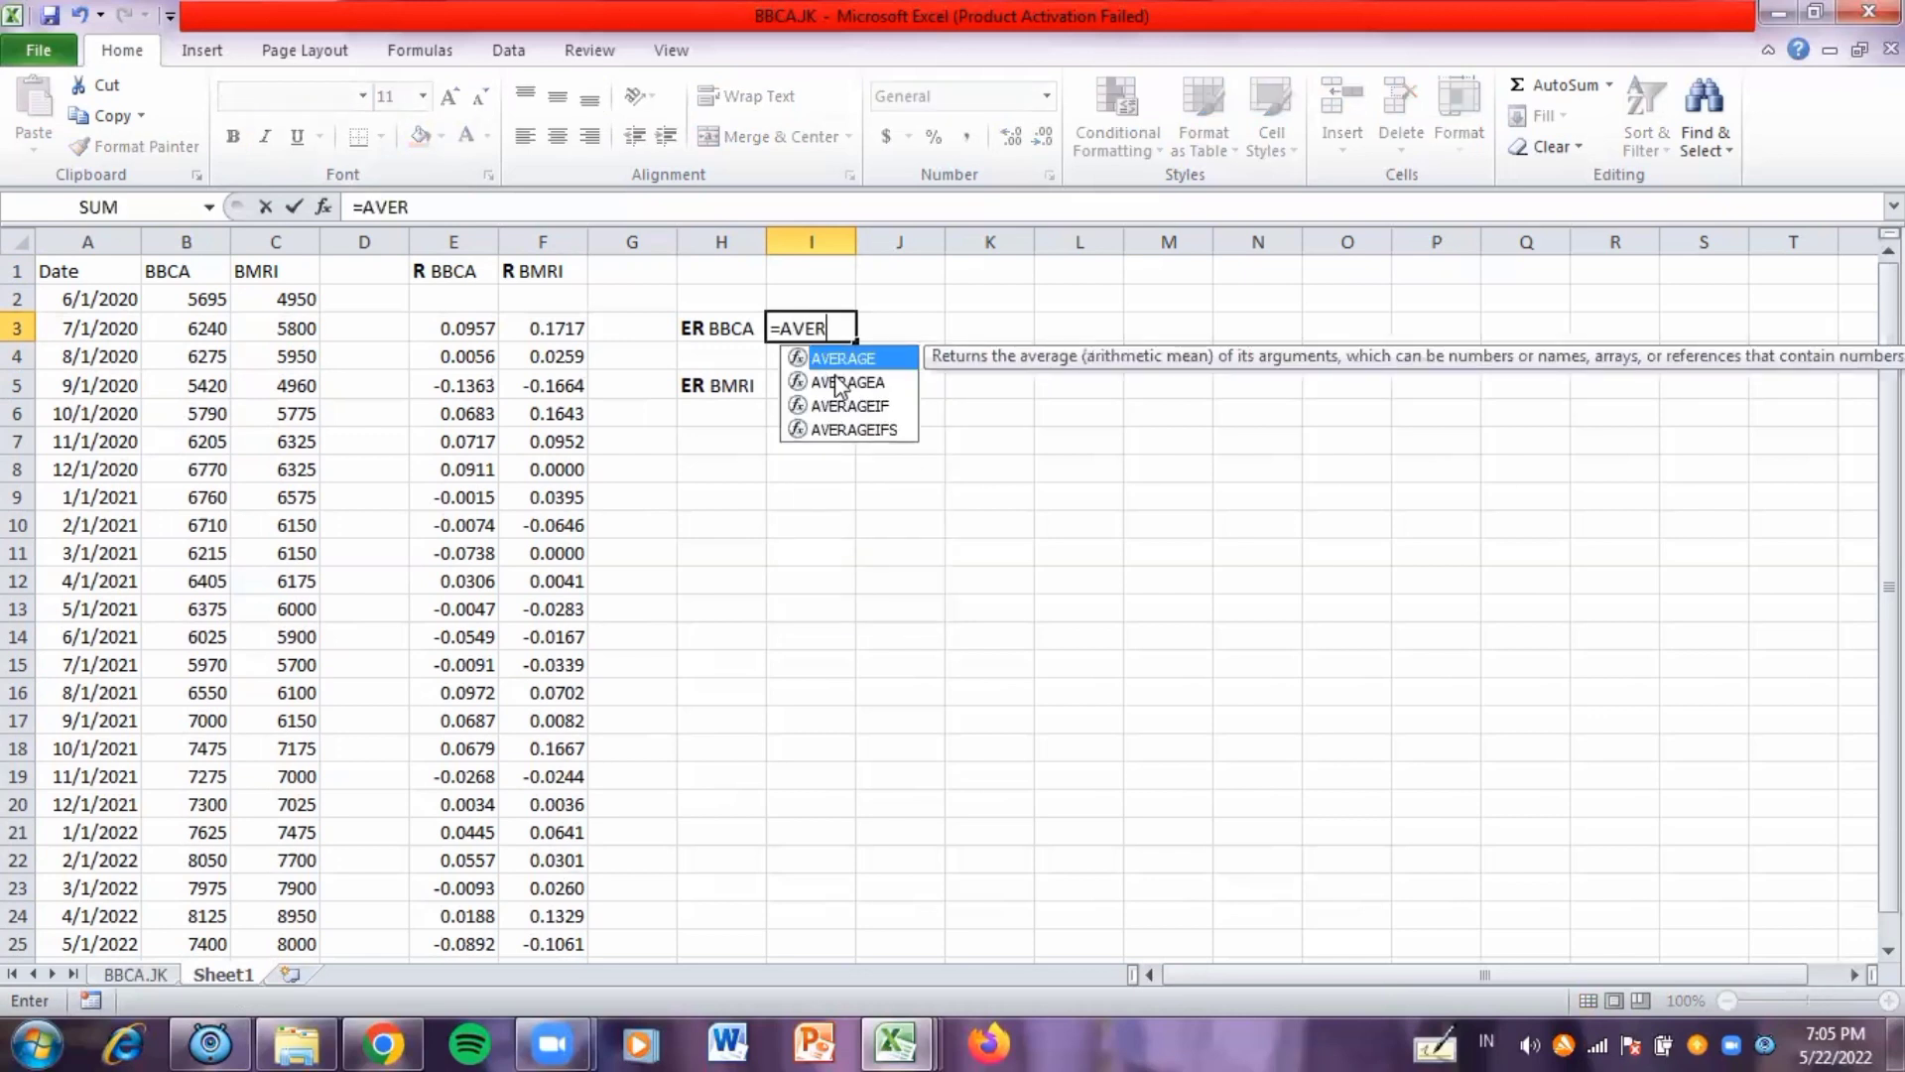
pyautogui.doubleClick(844, 359)
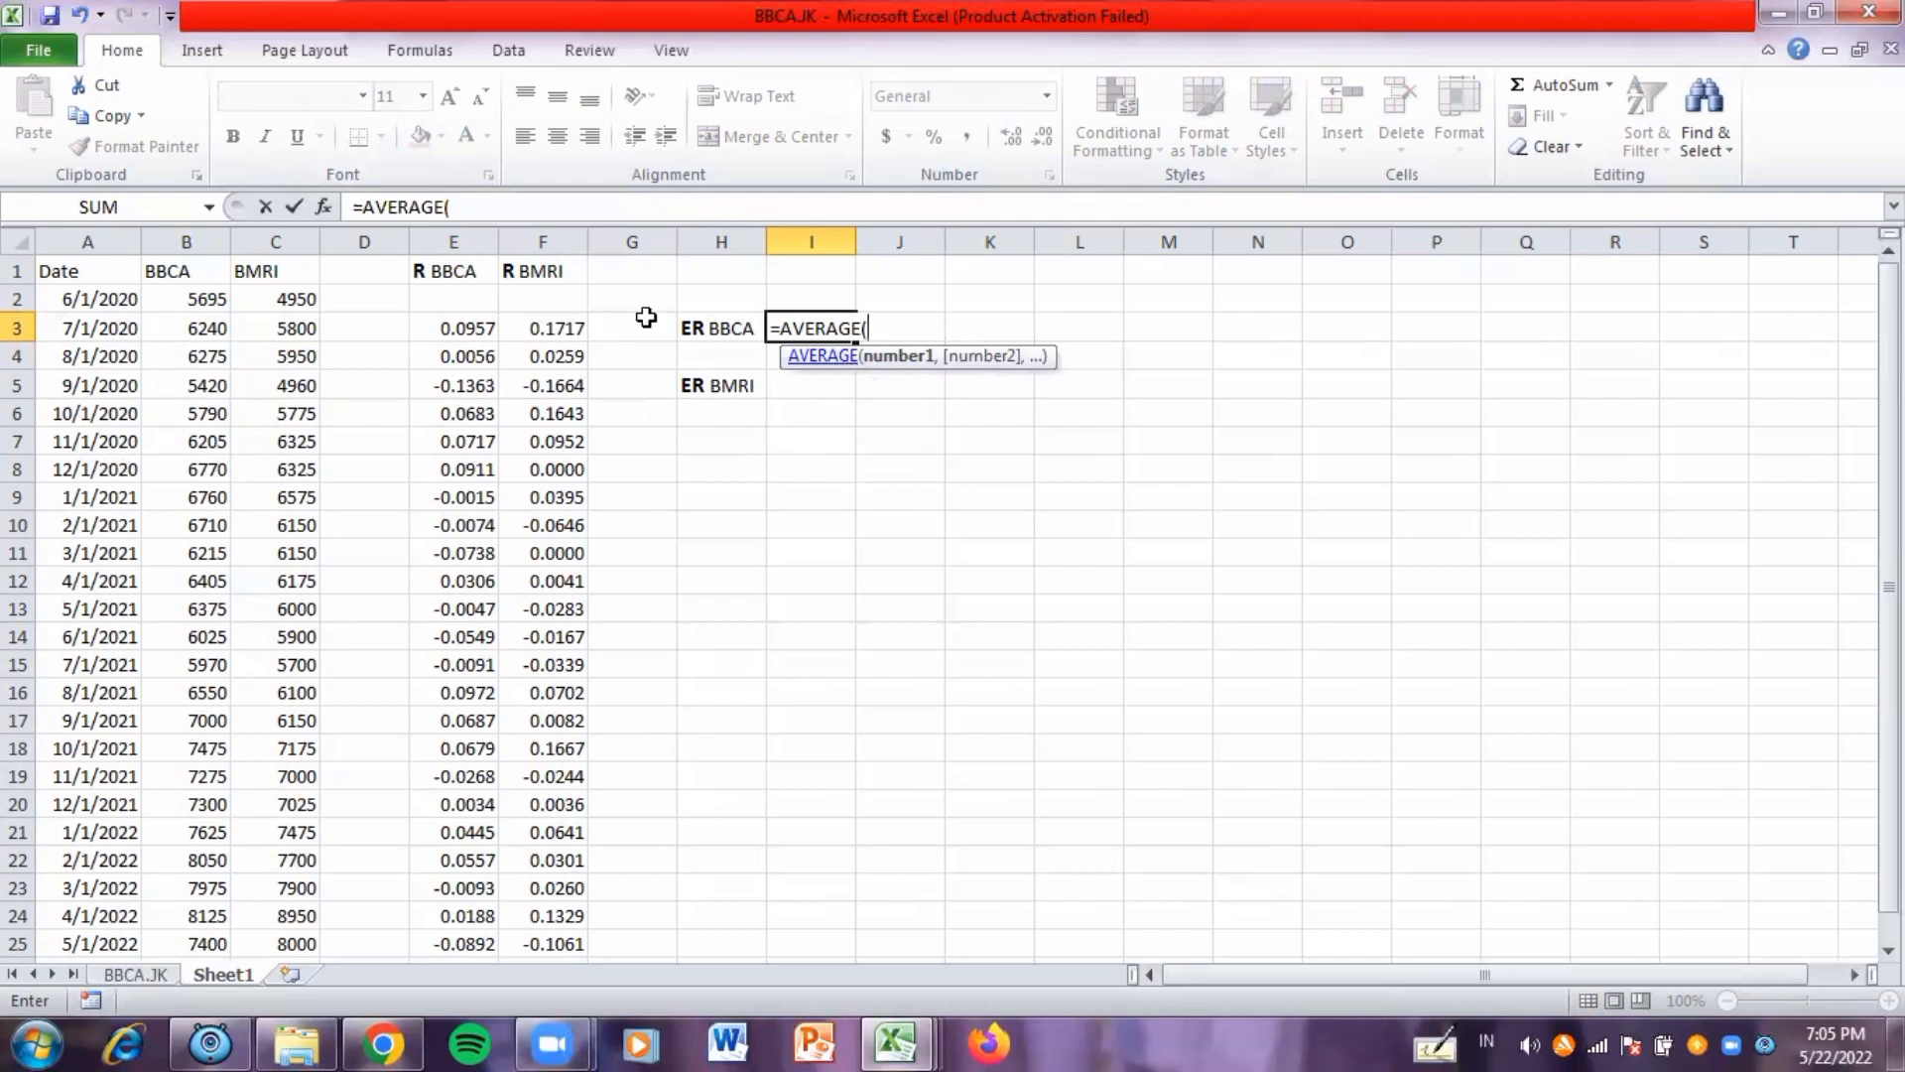
pyautogui.moveTo(450, 320); pyautogui.dragTo(452, 943)
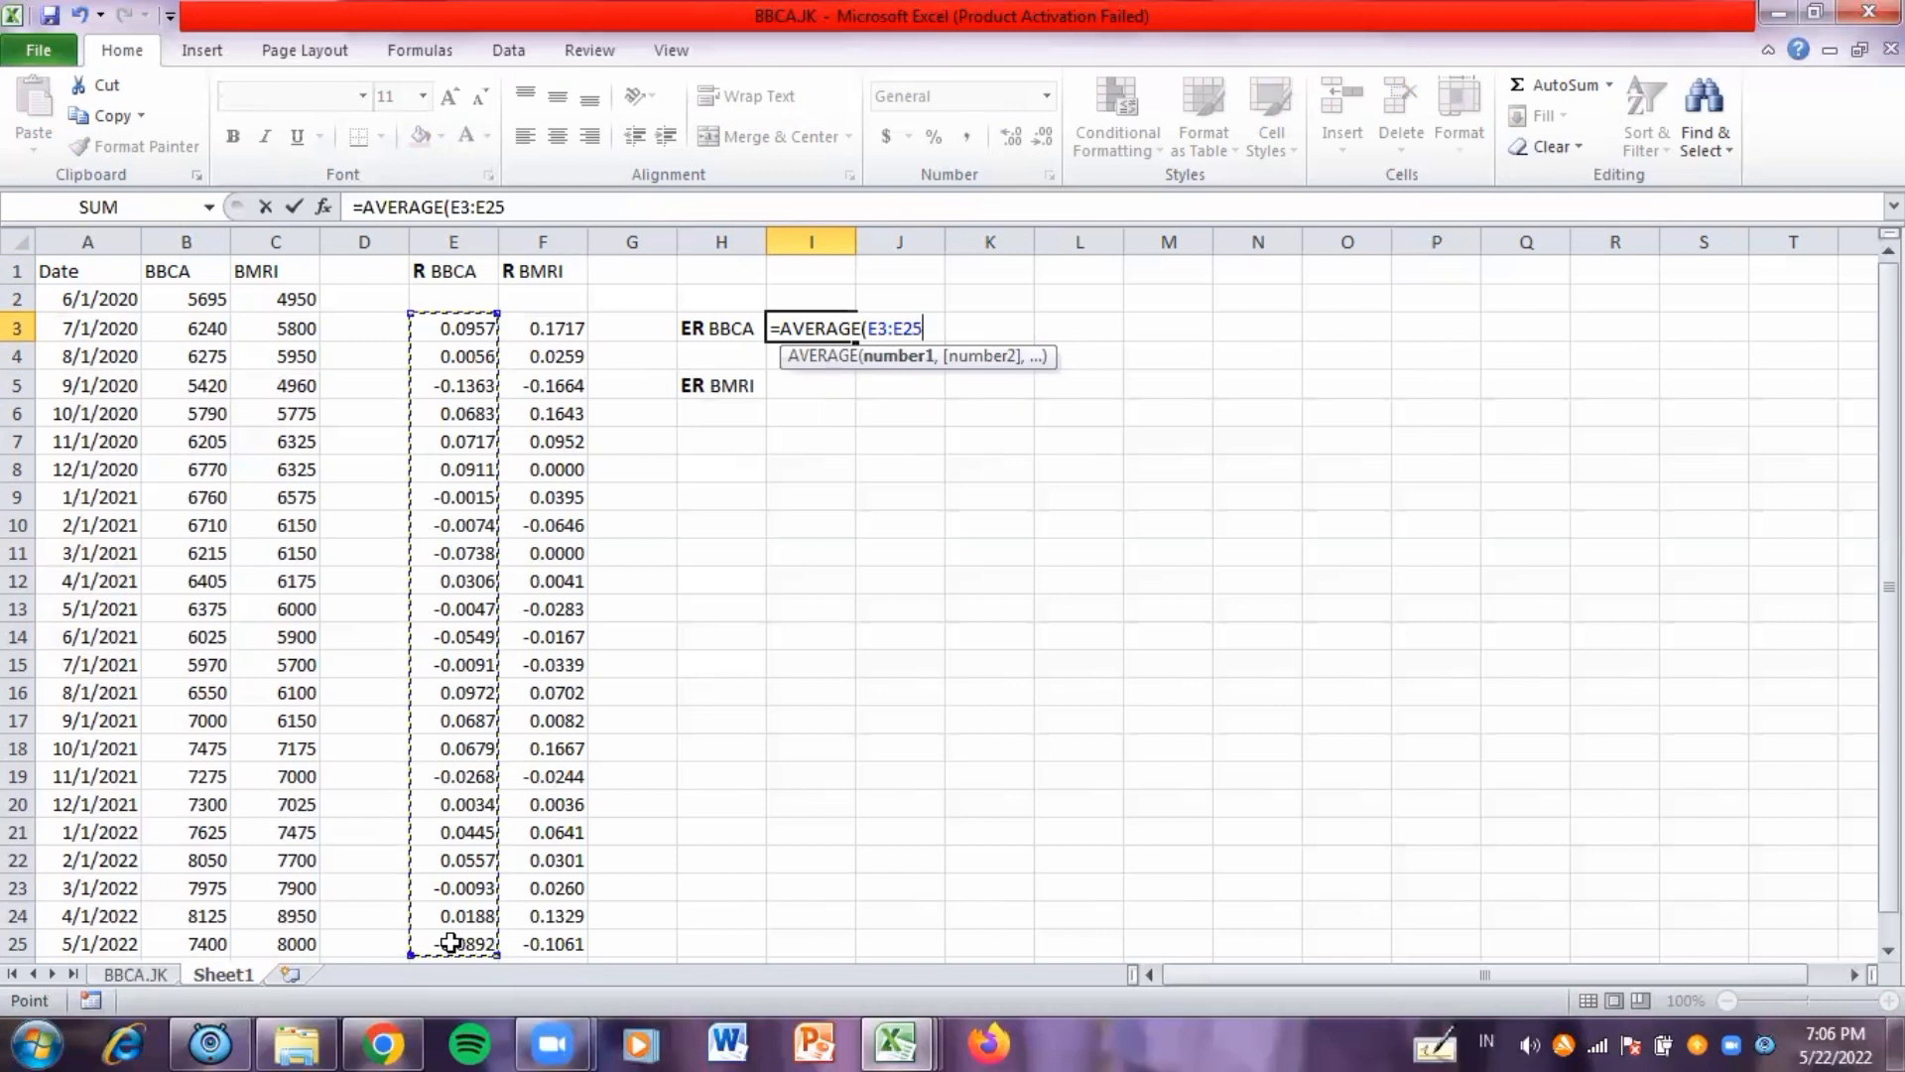
pyautogui.write(')')
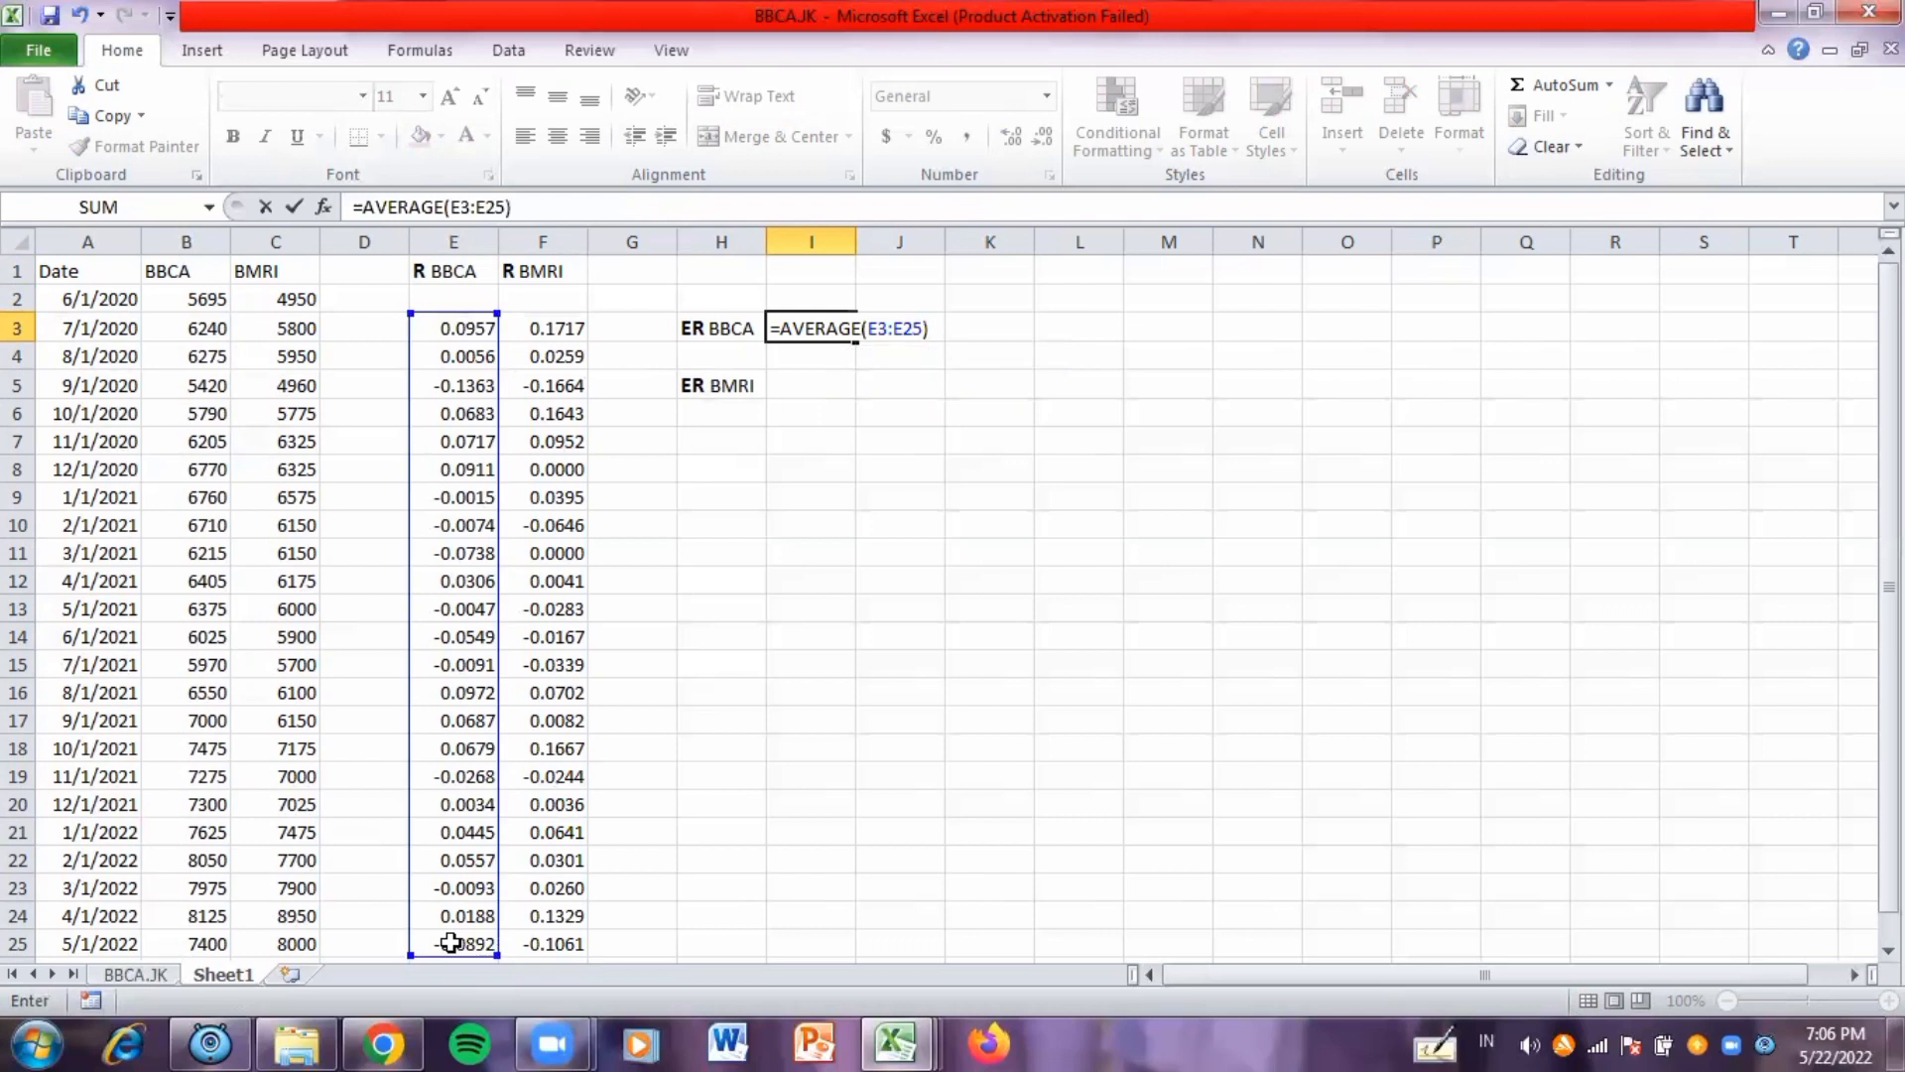
pyautogui.press('Return')
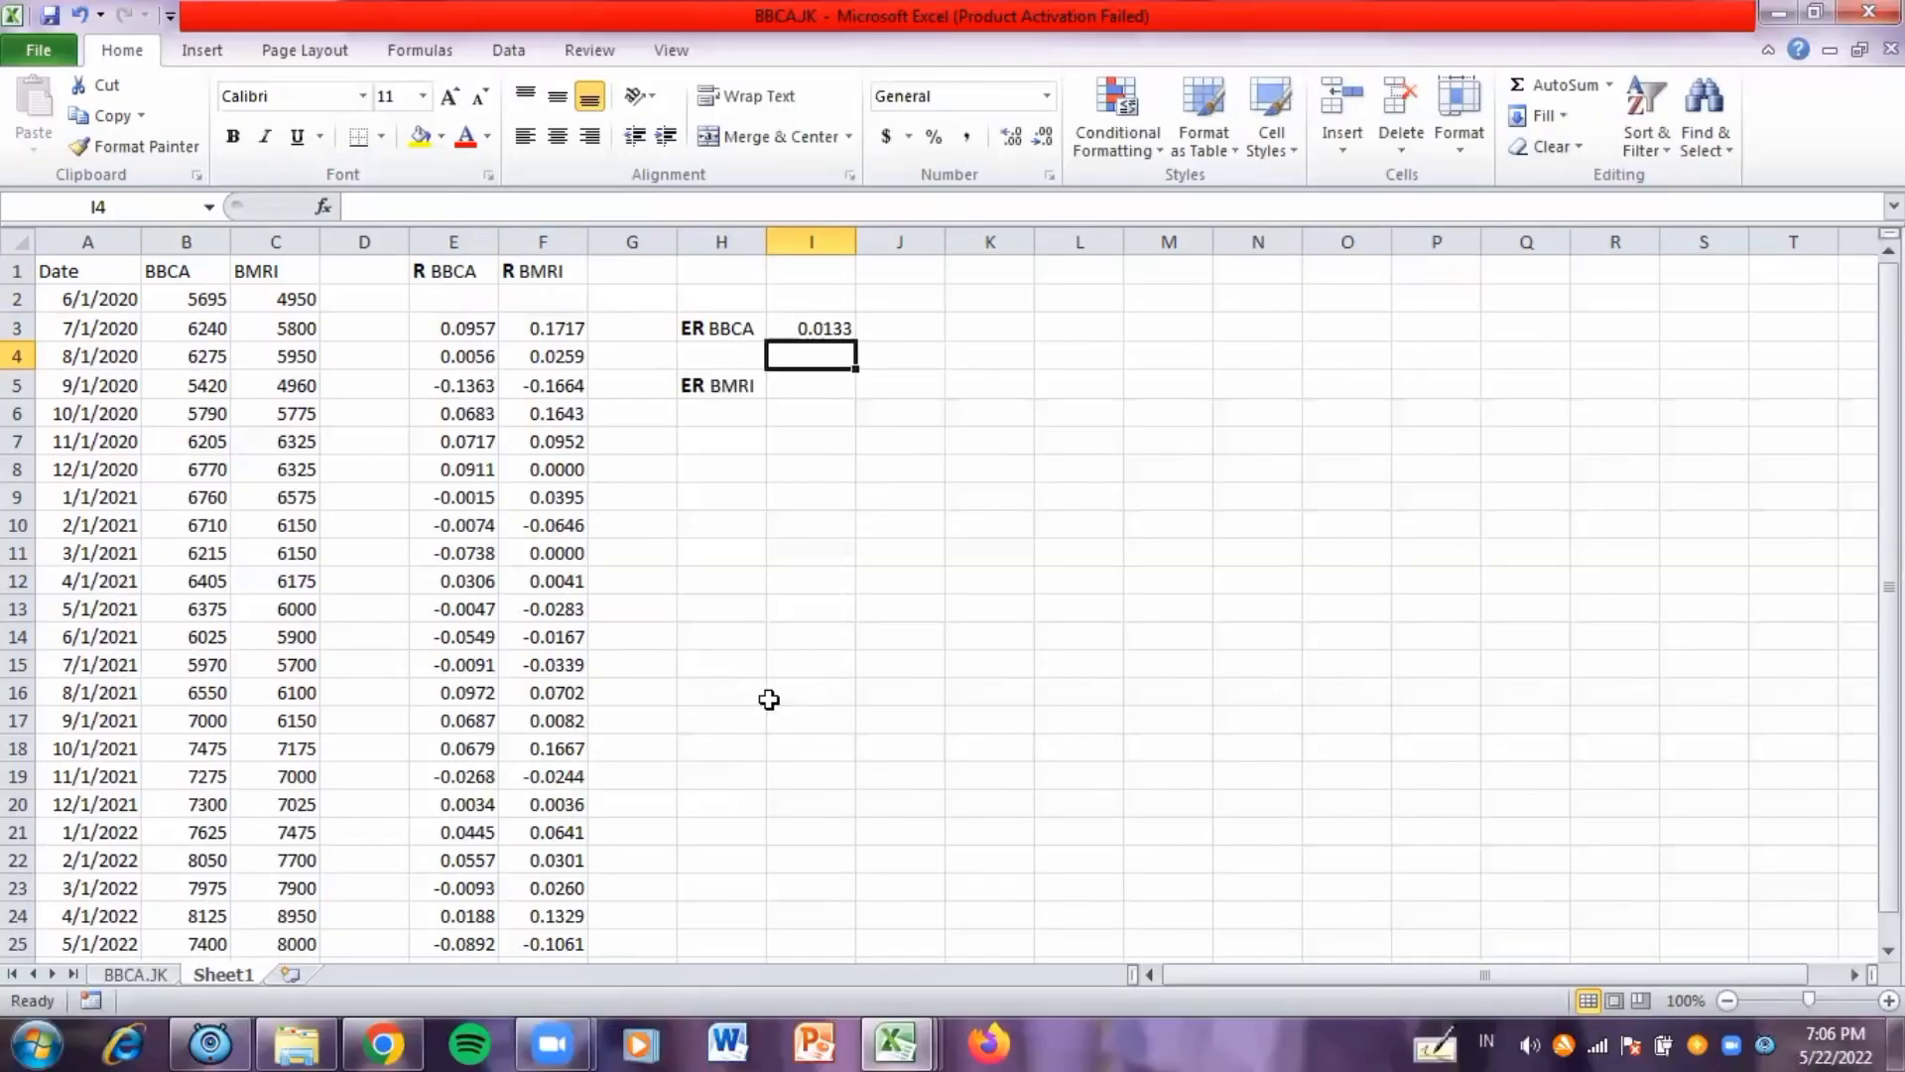
# - Calculate the expected BMRI return in I5 with the formula =AVERAGE(F3:F25)
pyautogui.doubleClick(794, 385)
pyautogui.write('=AVER')
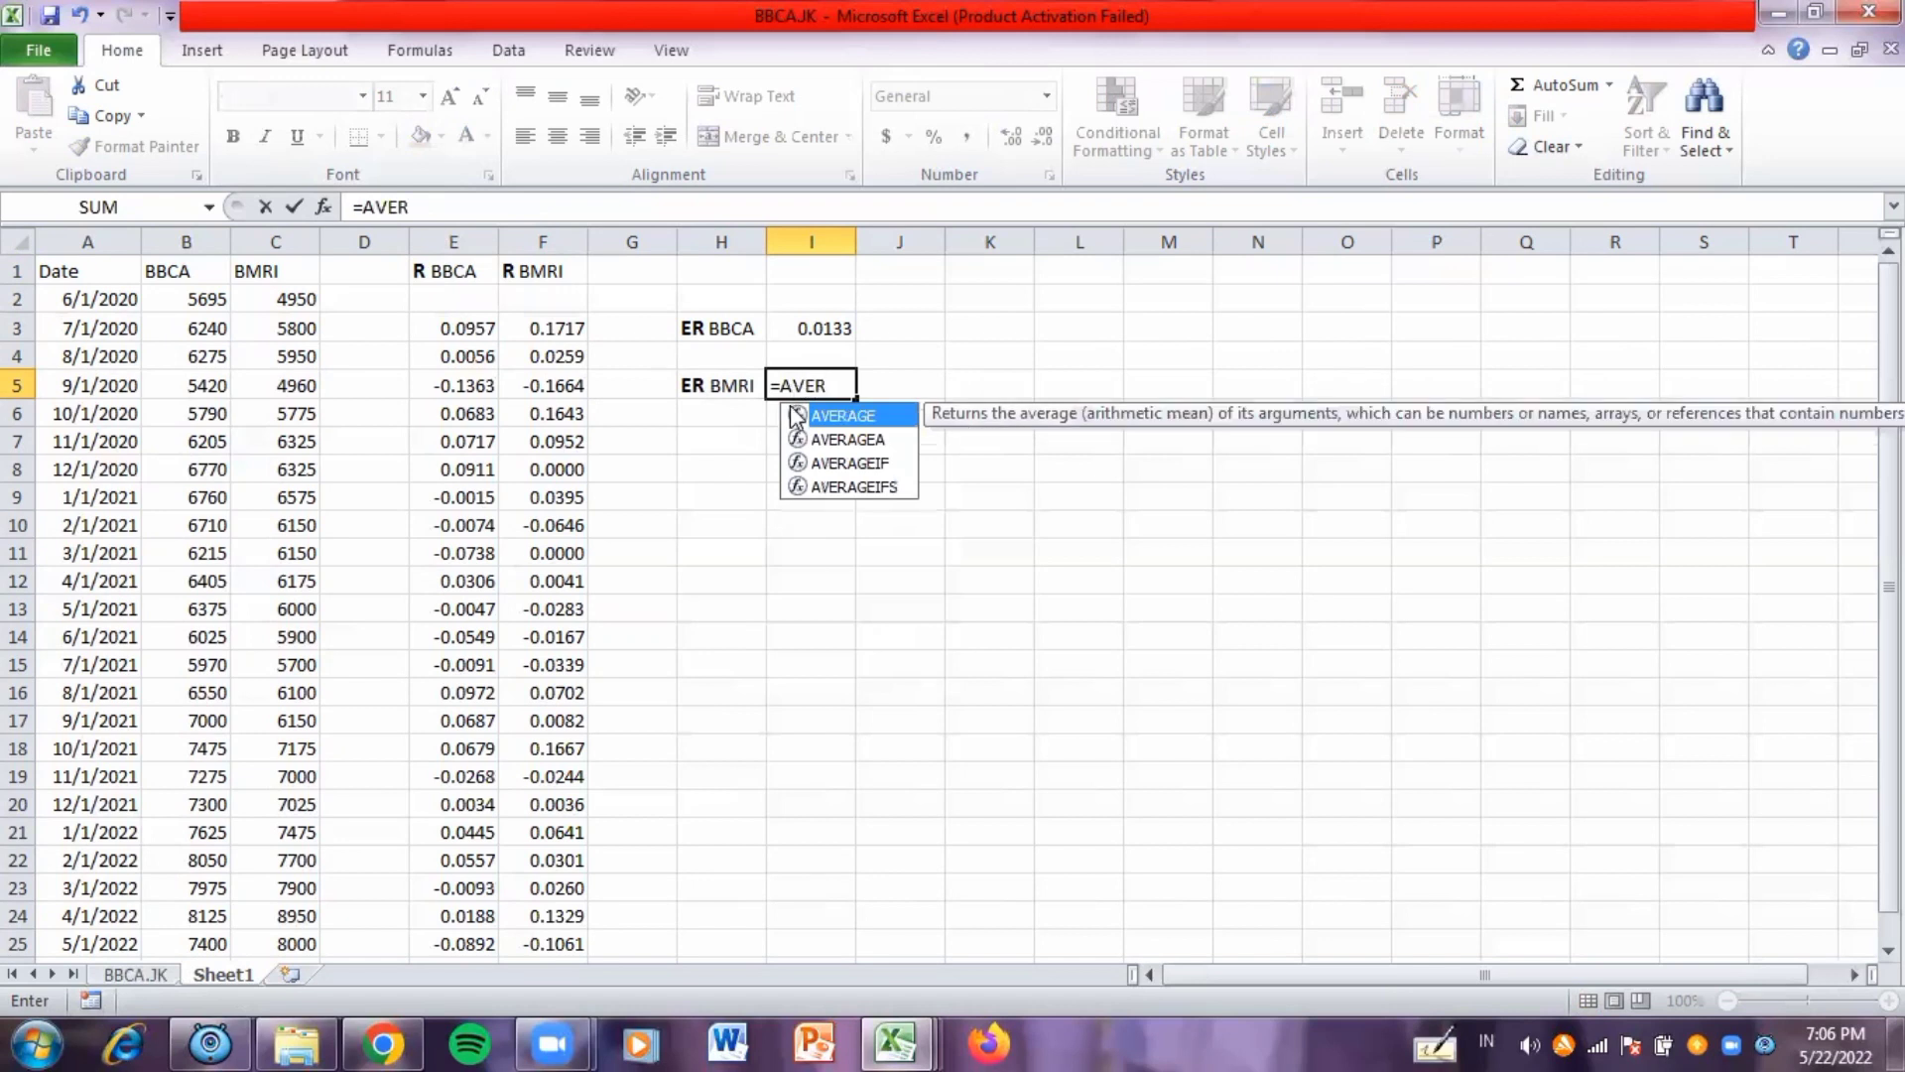
pyautogui.doubleClick(852, 414)
pyautogui.click(541, 328)
pyautogui.moveTo(540, 342); pyautogui.dragTo(566, 944)
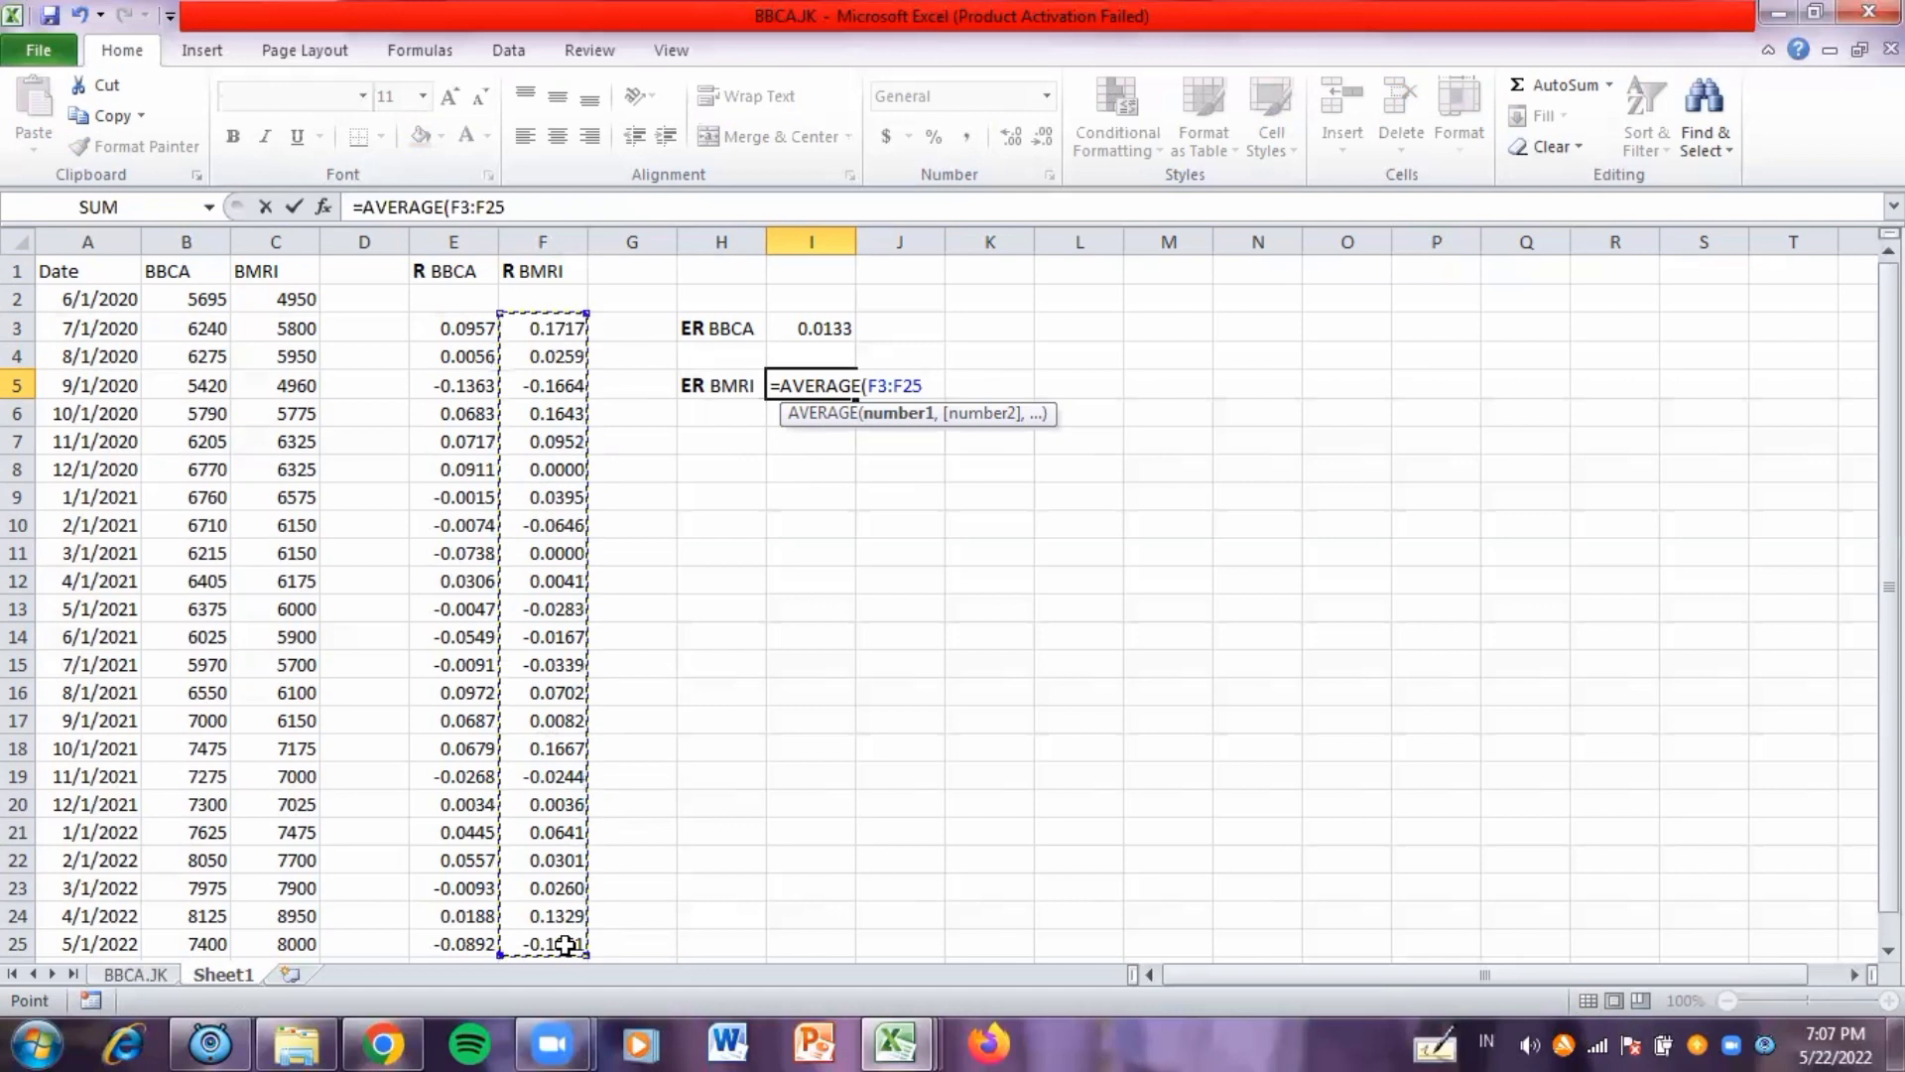
pyautogui.write(')')
pyautogui.press('Return')
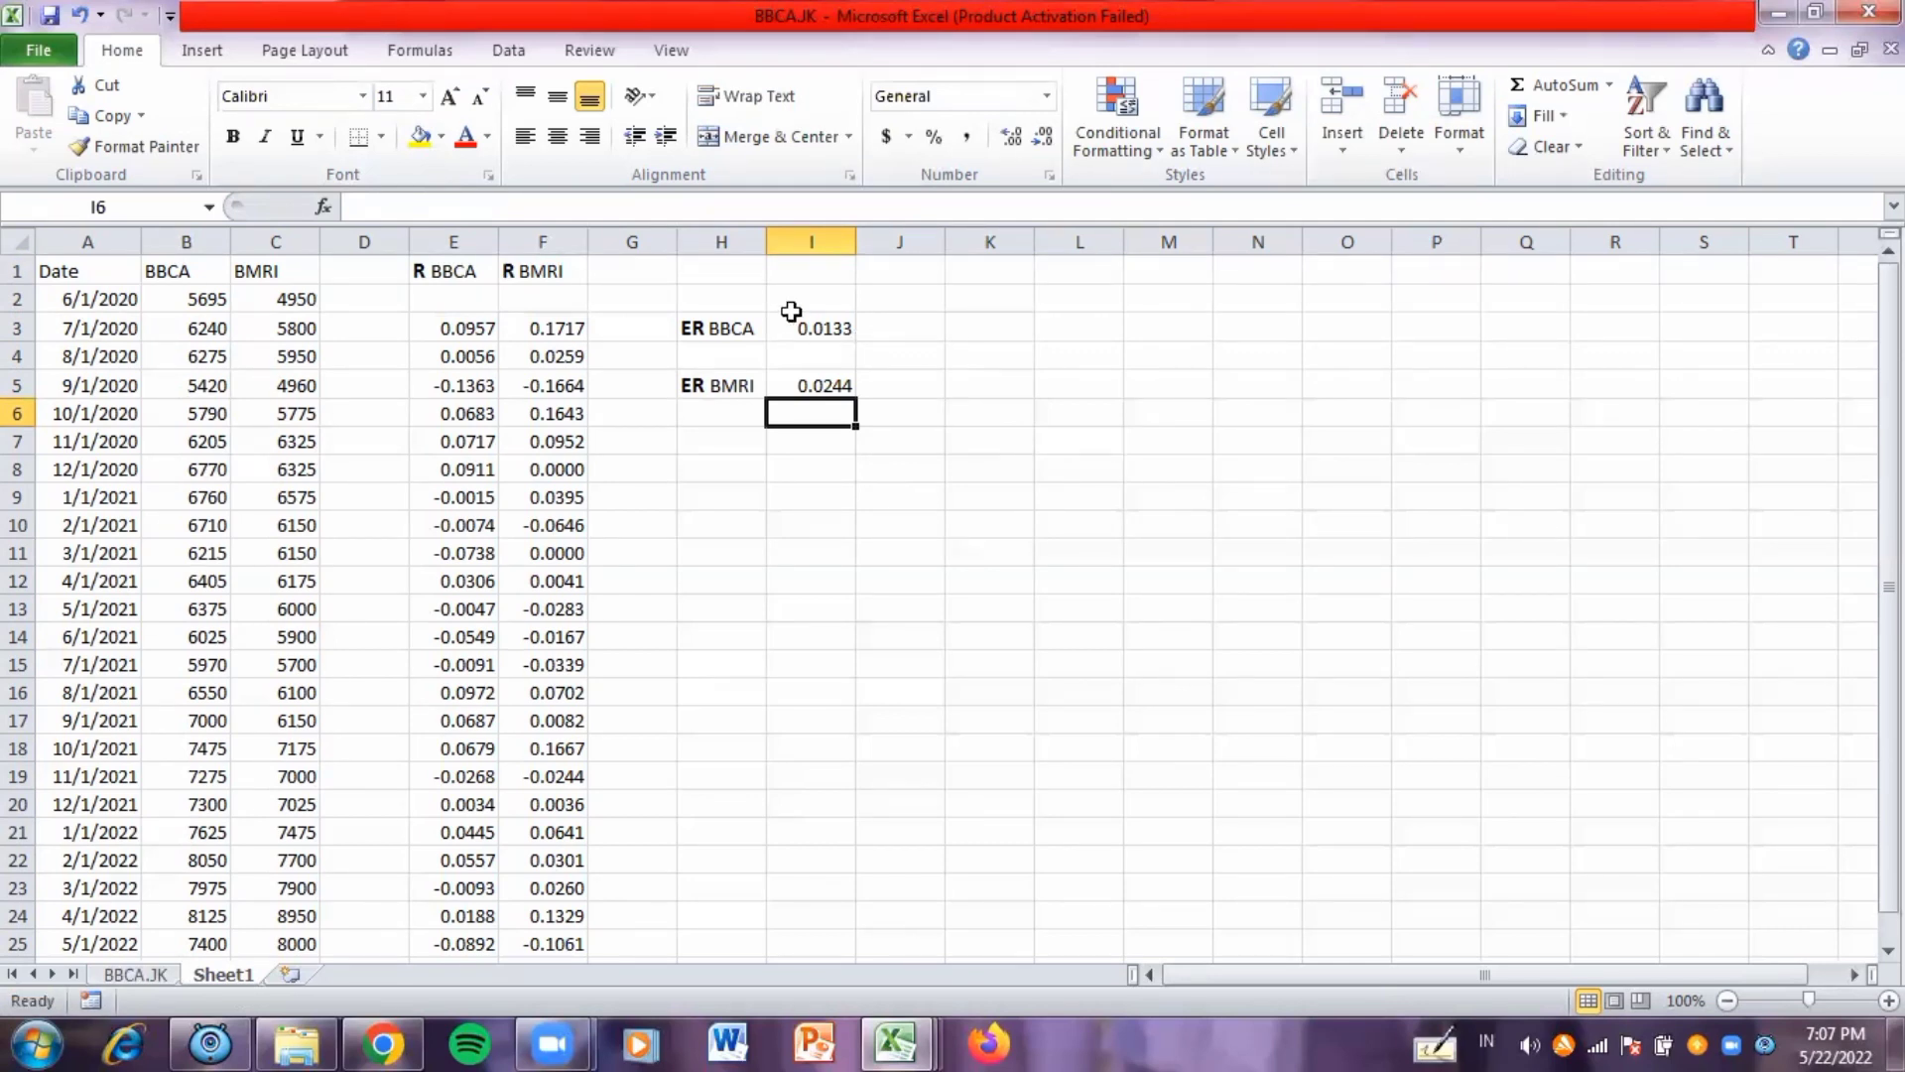
# - Format the expected returns in I3:I5 as percentages
pyautogui.moveTo(794, 325); pyautogui.dragTo(838, 385)
pyautogui.click(932, 136)
pyautogui.click(953, 501)
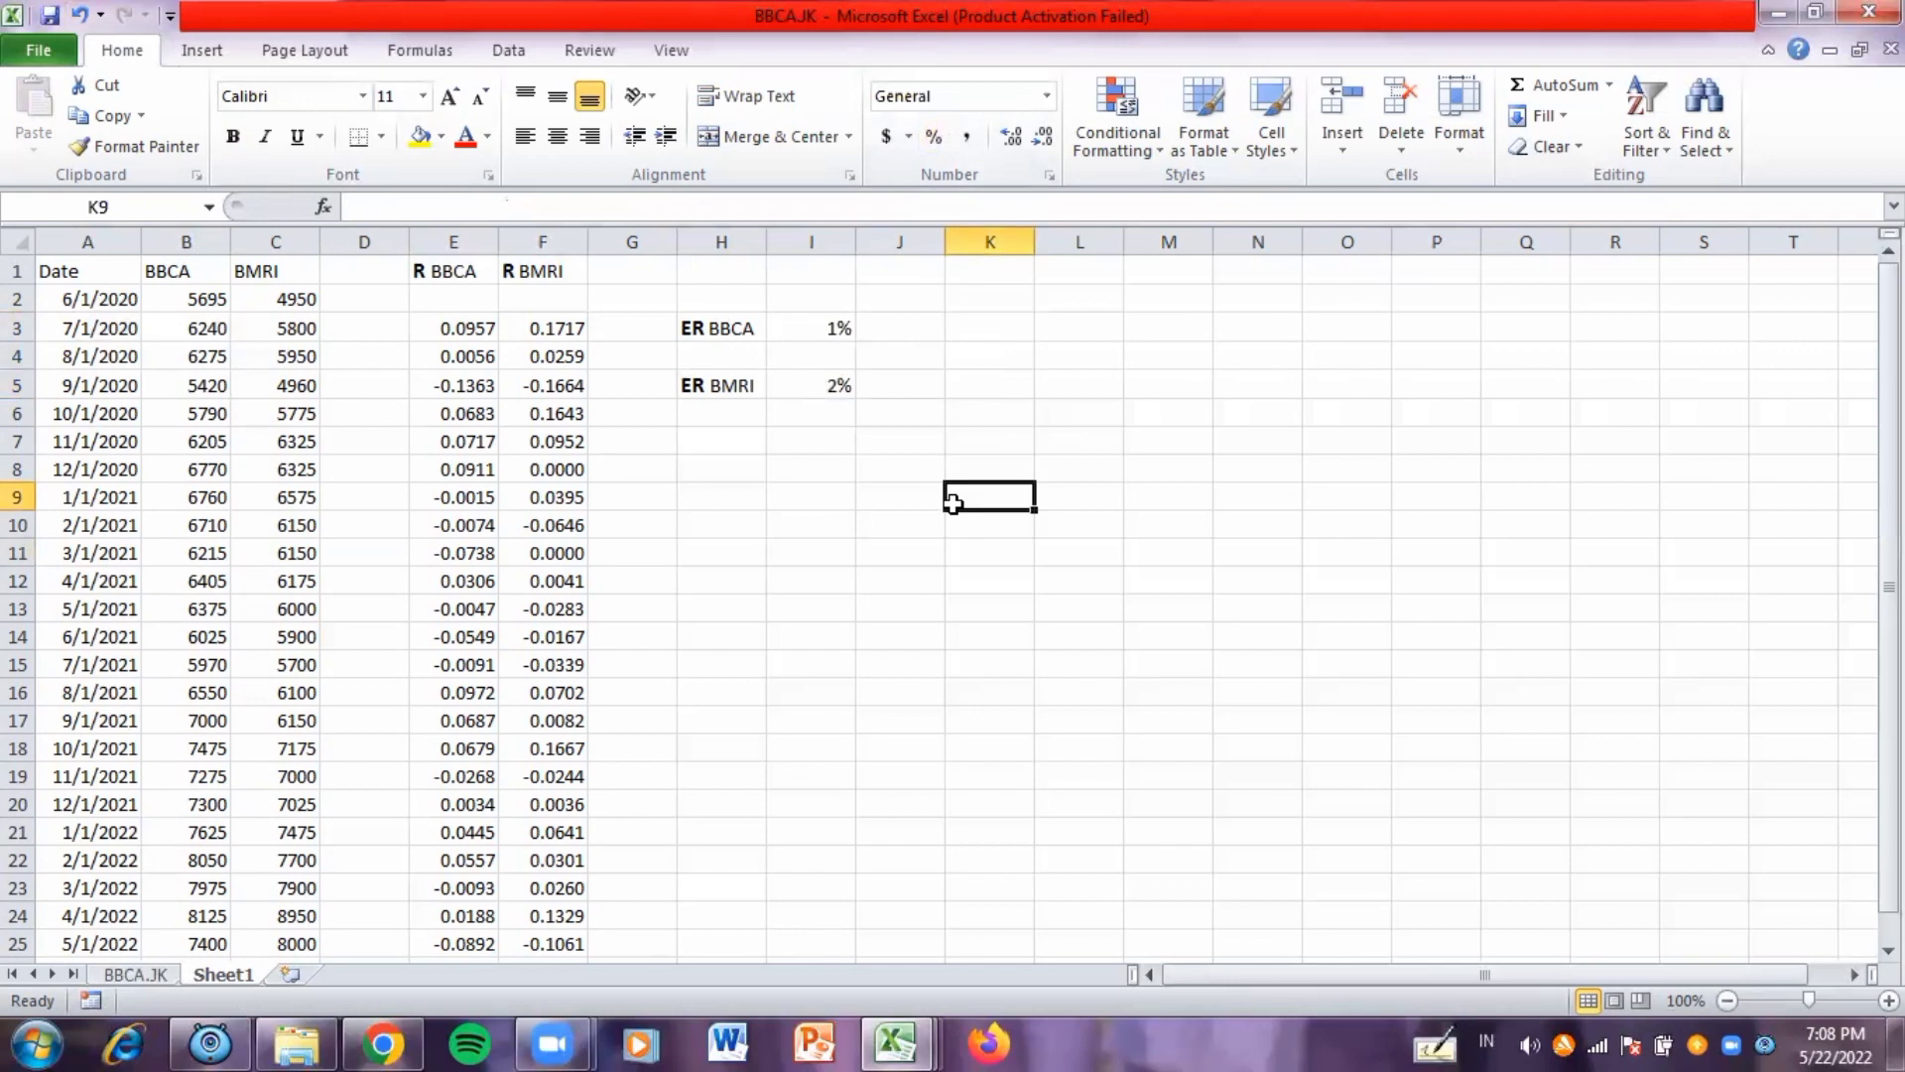